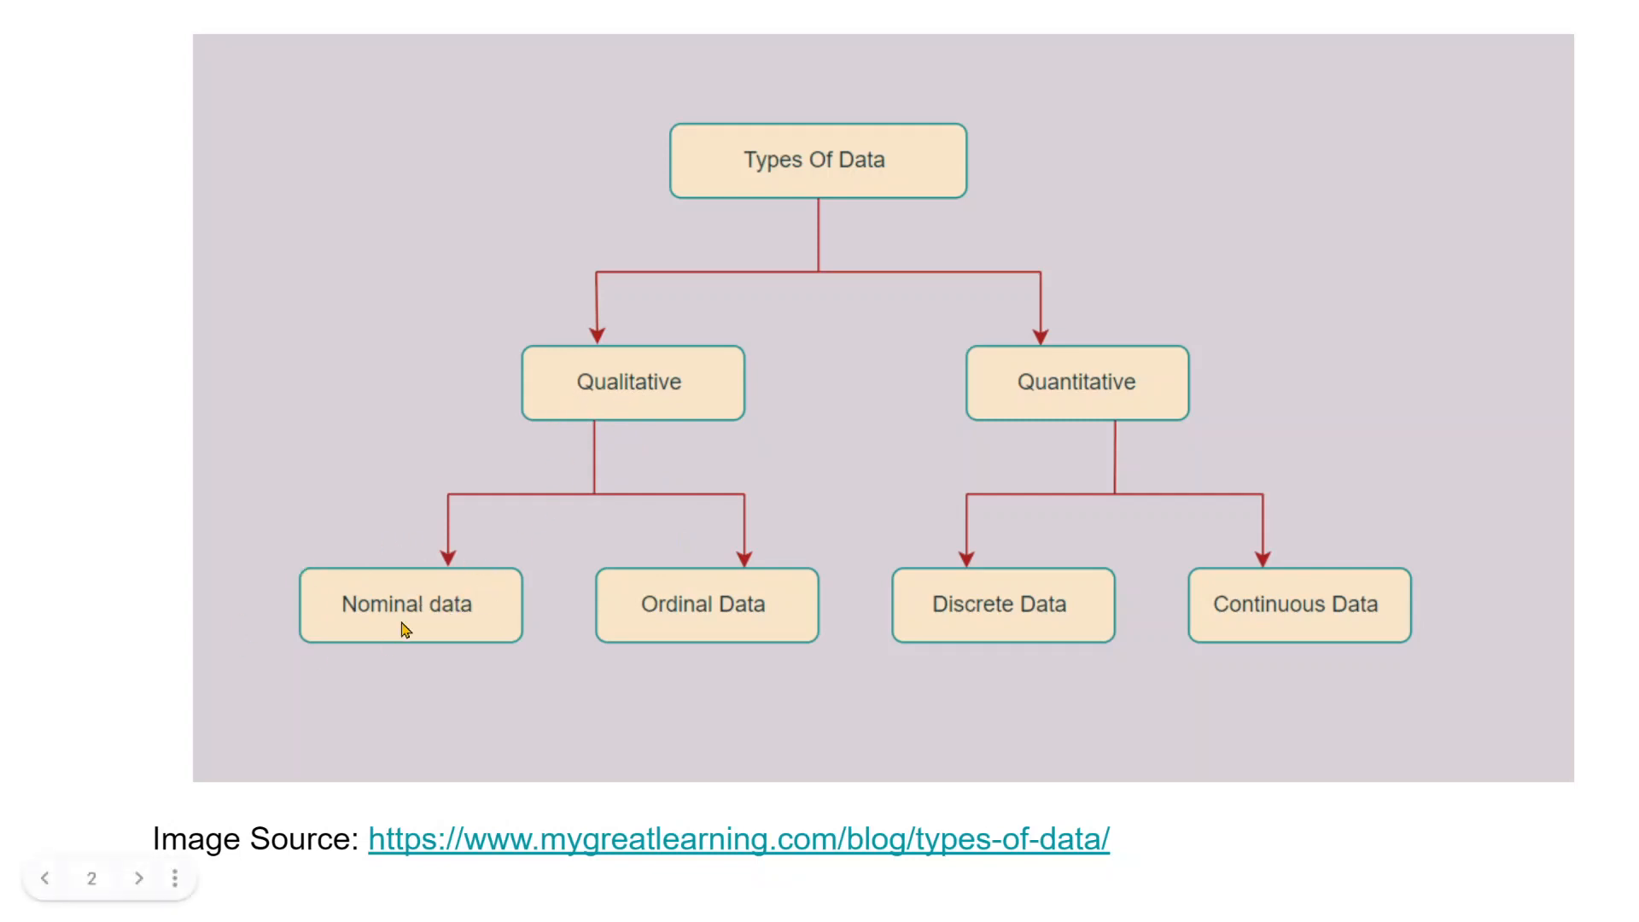
Step: Switch to the mtcarsSPSS.sav data in IBM SPSS Statistics and examine the values in the trans and V1 columns
key("alt+Tab")
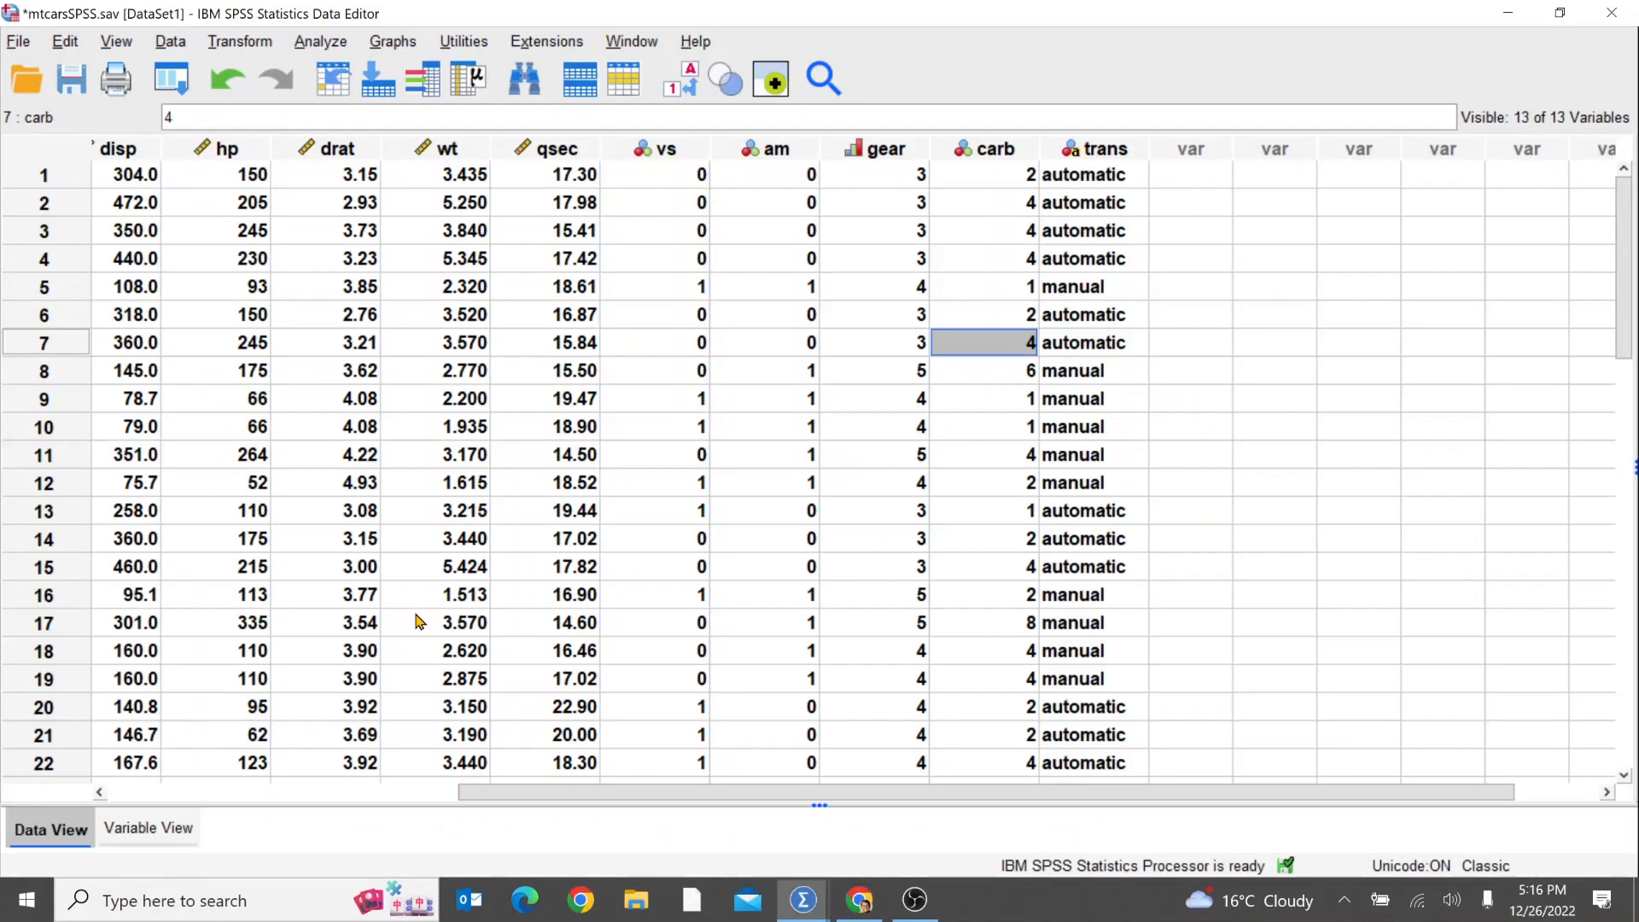
left_click(1064, 230)
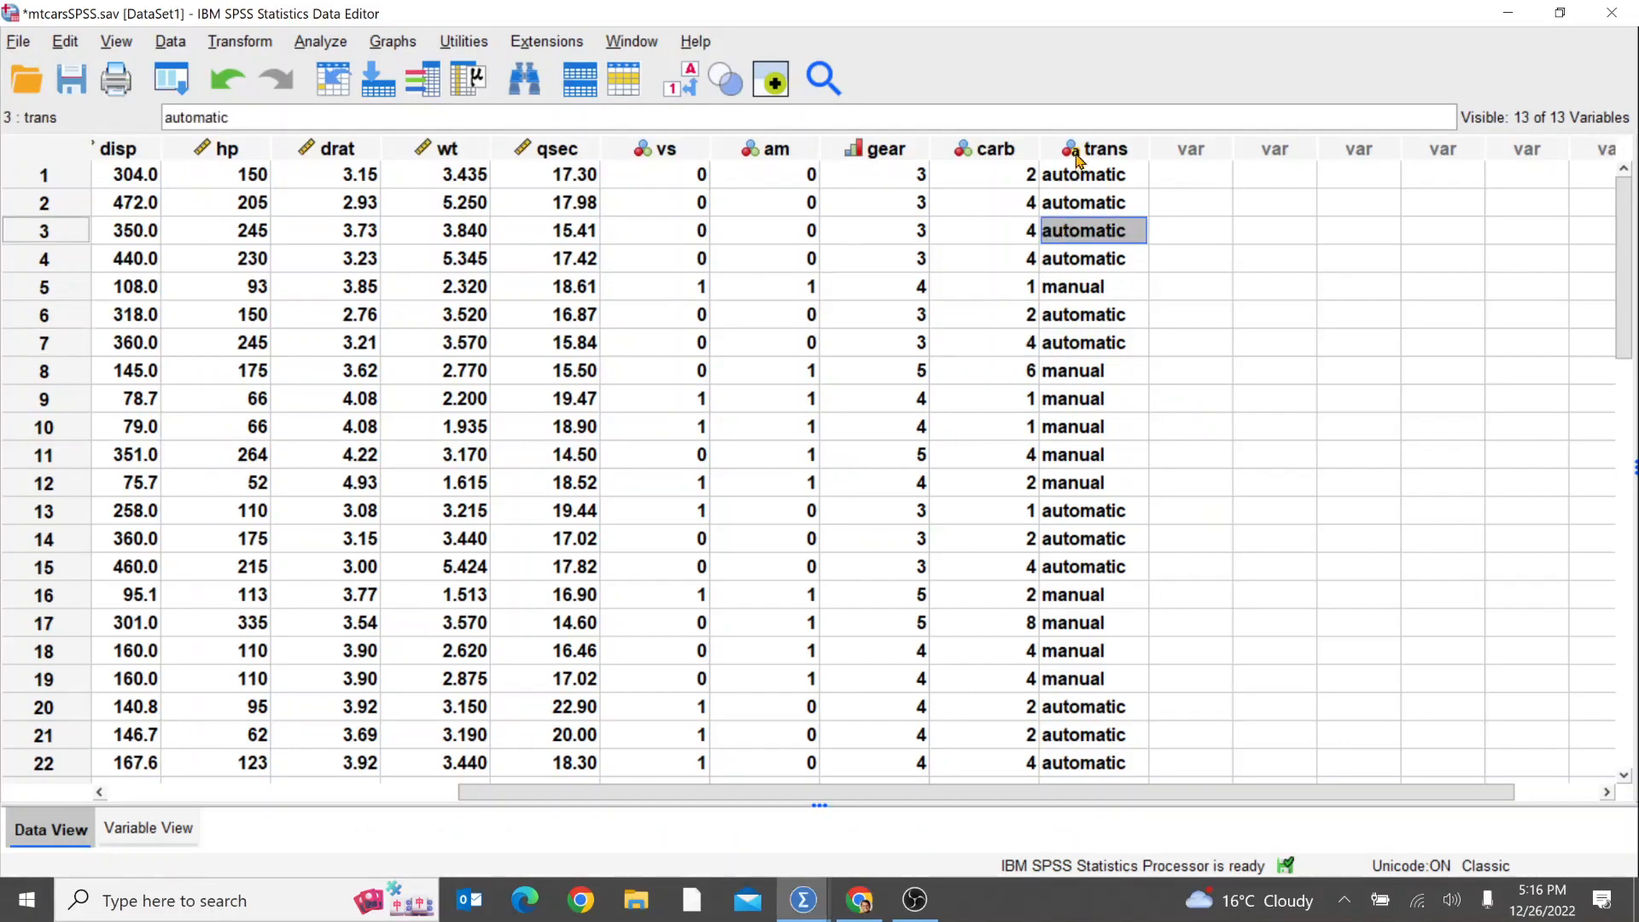
left_click(1091, 150)
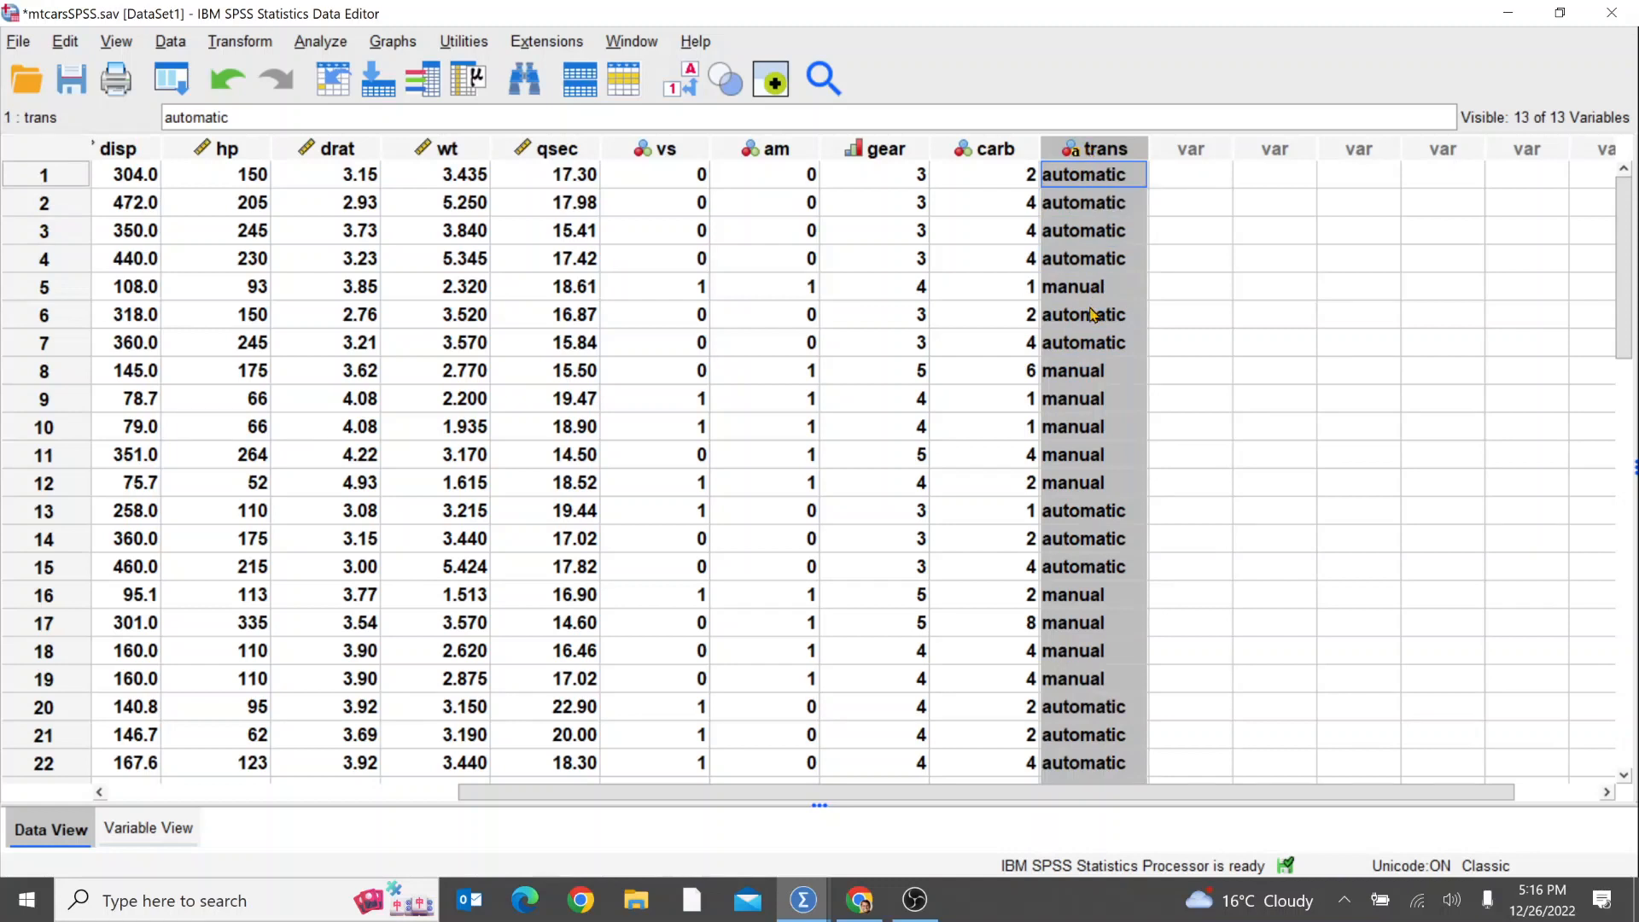
left_click(1083, 399)
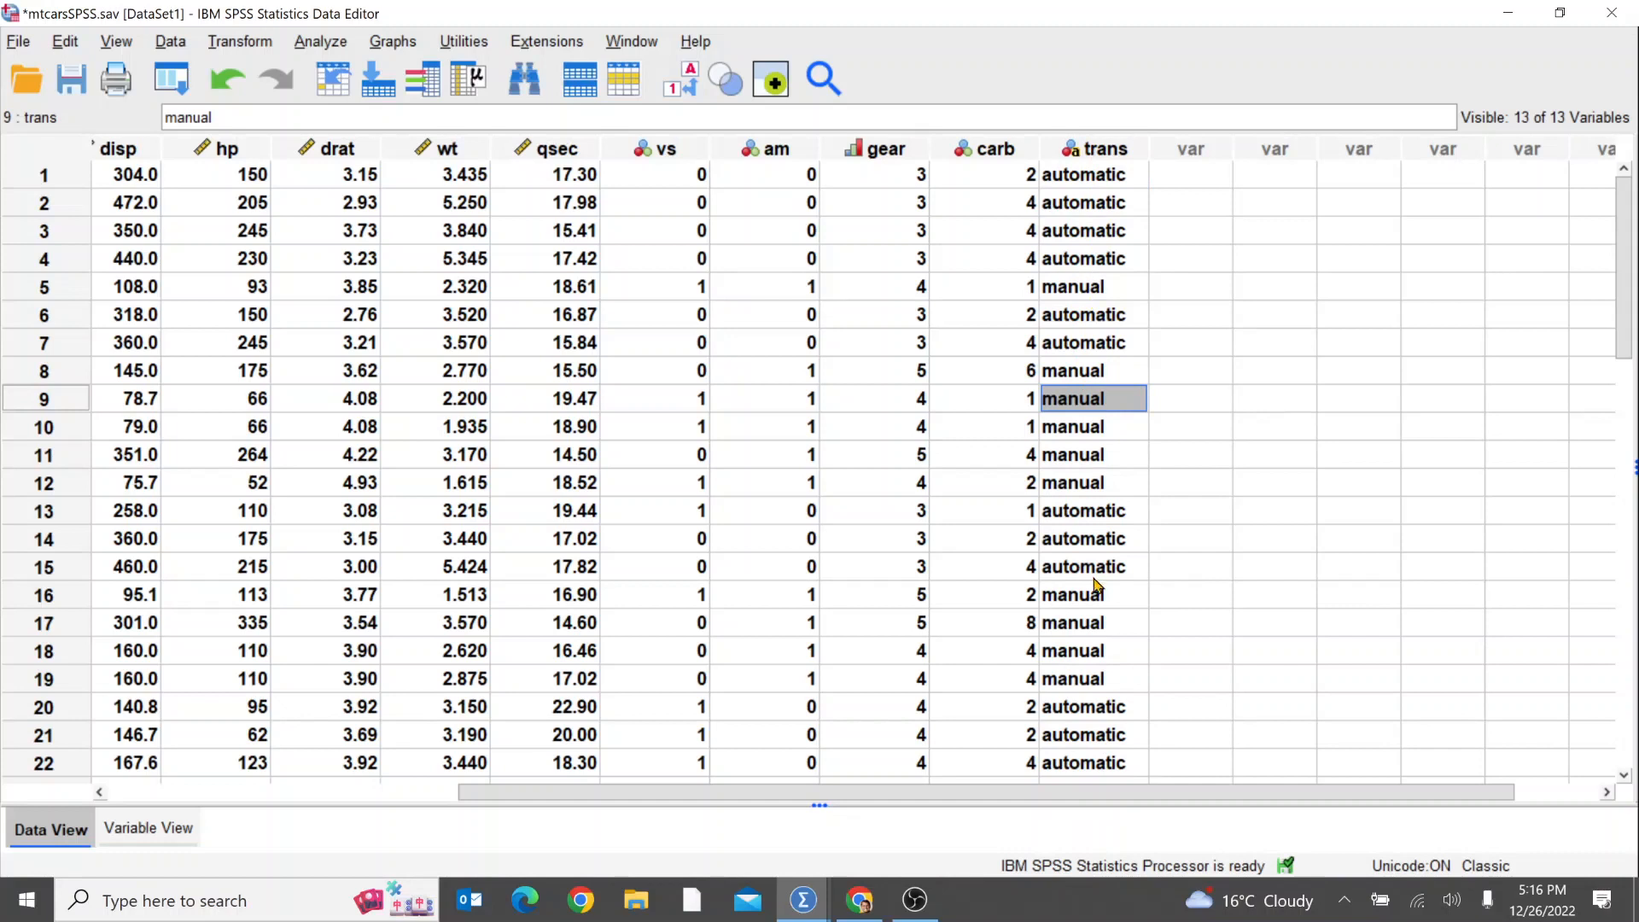
left_click(1069, 288)
left_click(1062, 263)
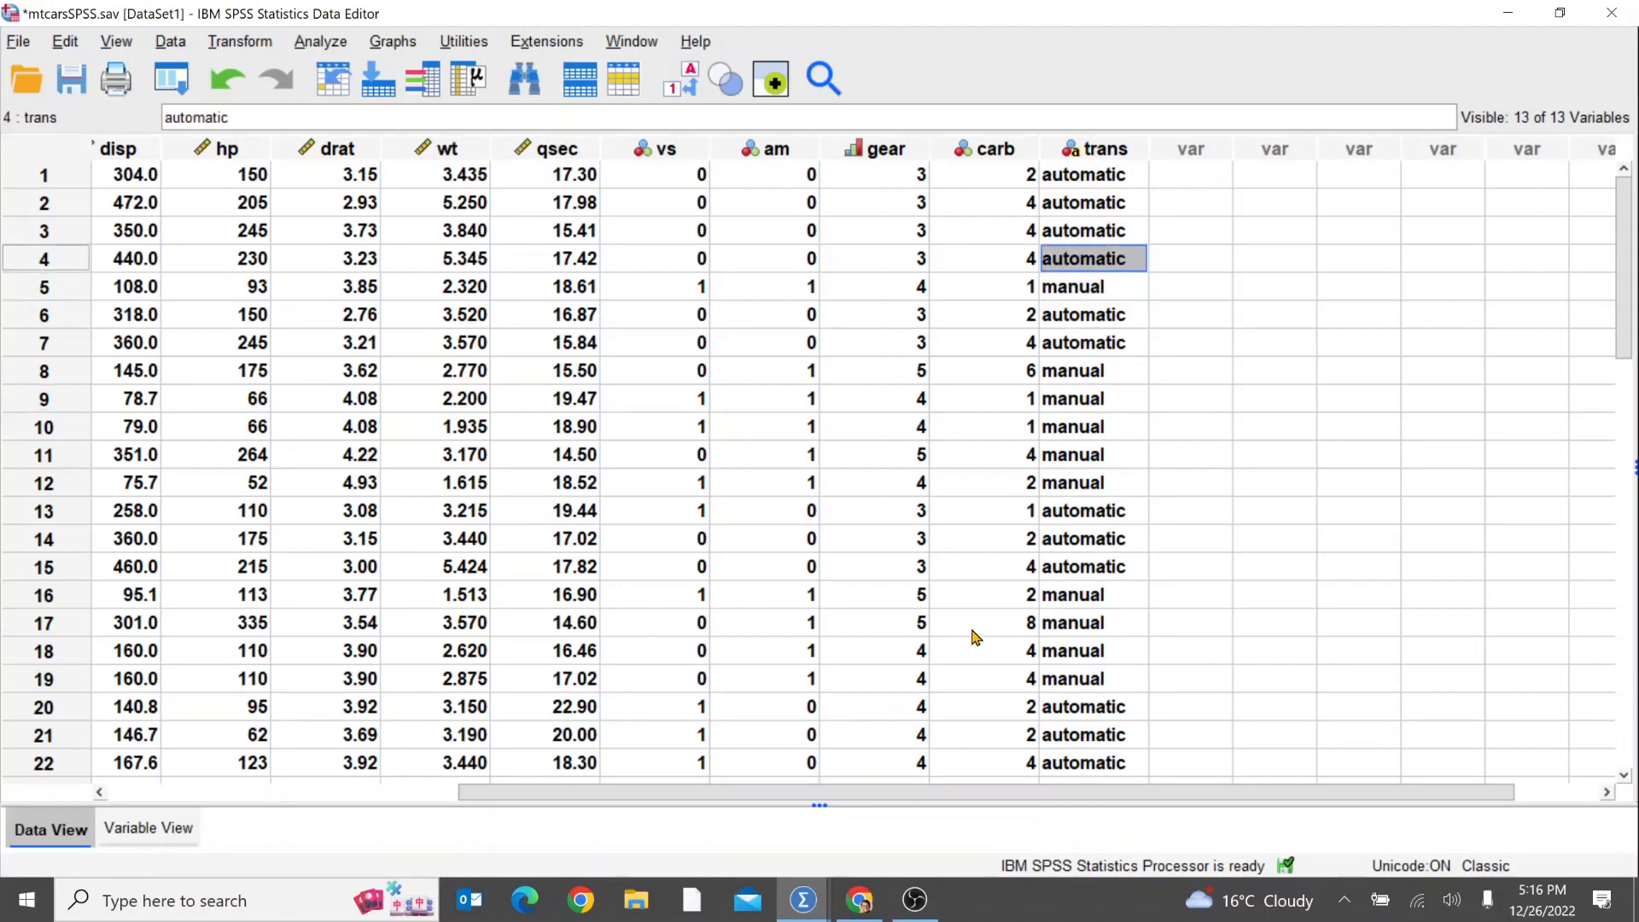
left_click_drag(985, 791, 458, 806)
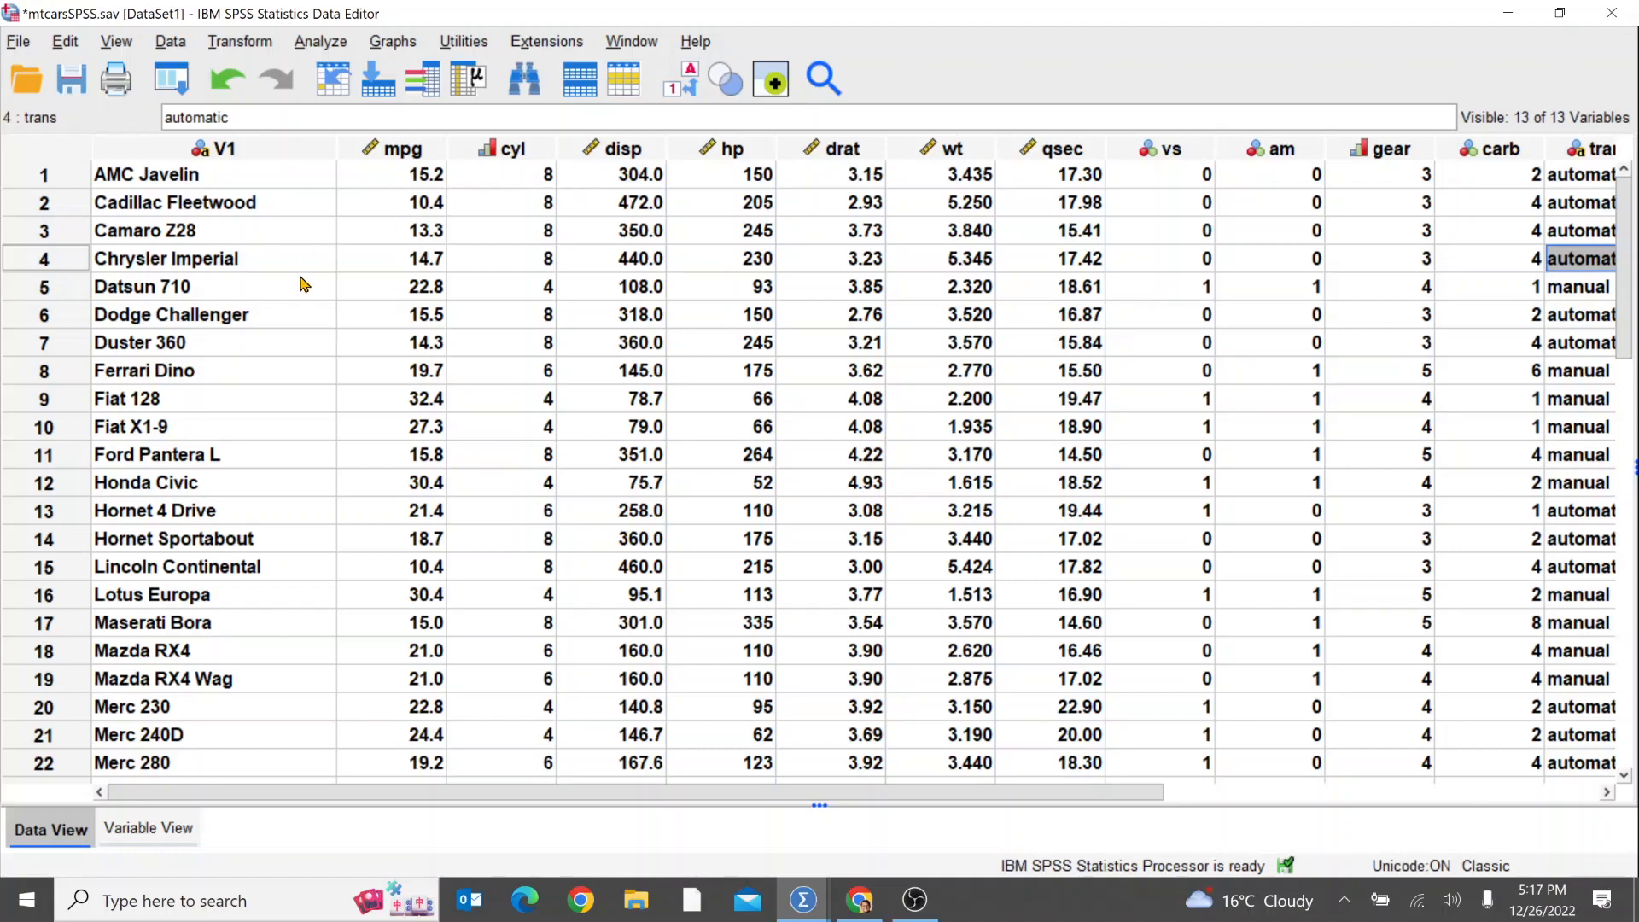
left_click(267, 283)
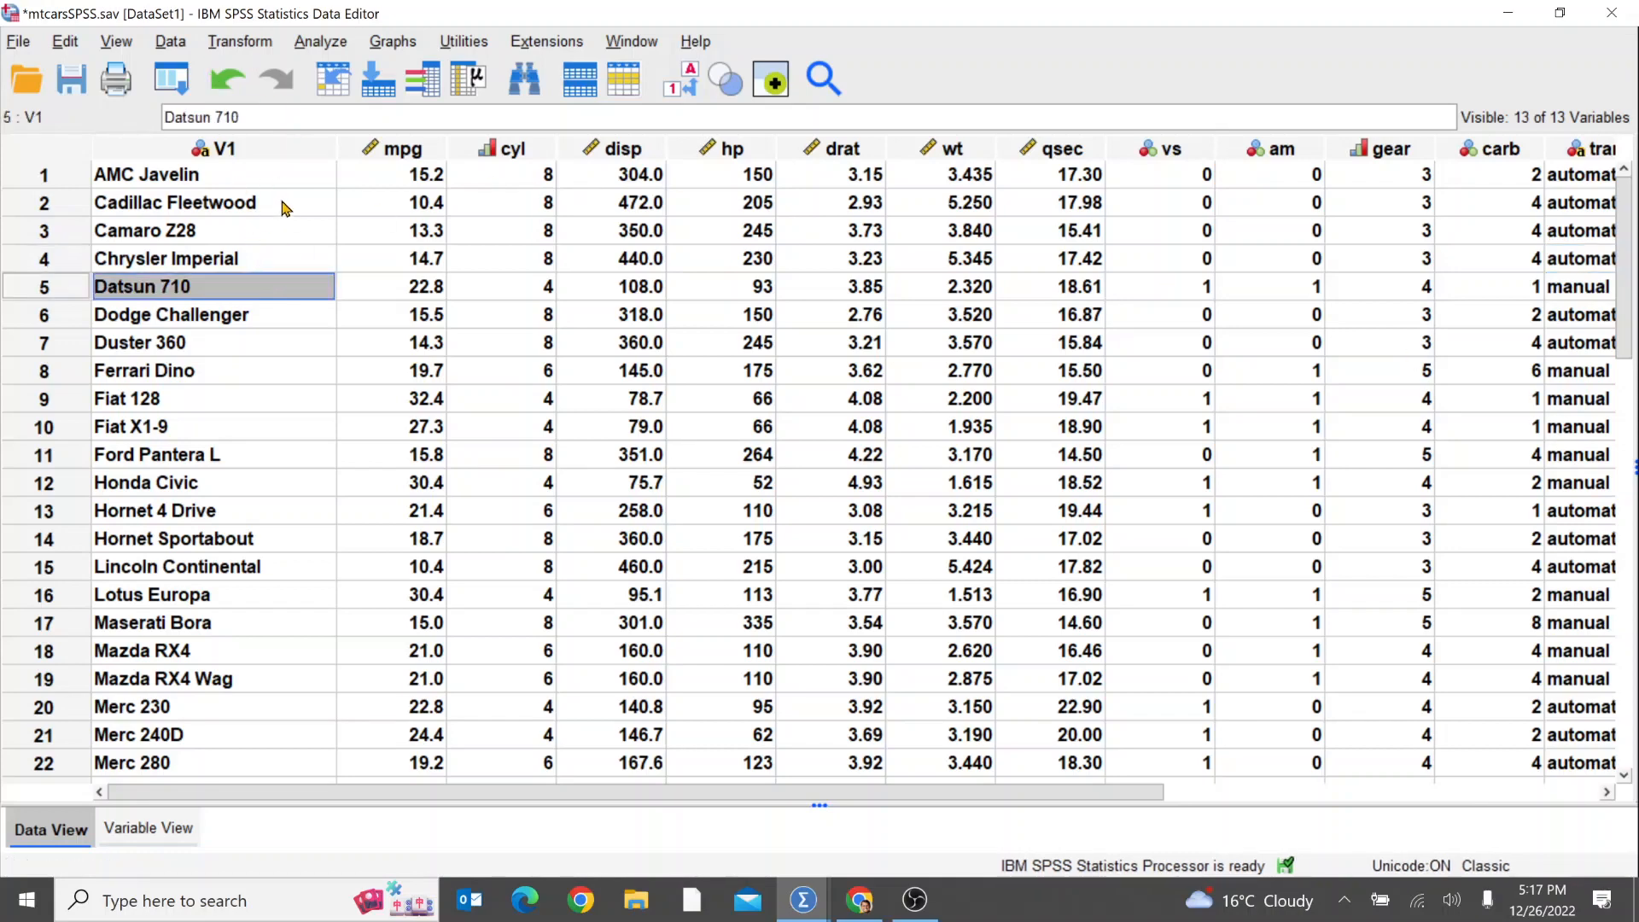
Step: Run a Frequencies analysis on the trans variable and review its frequency table and pie chart
left_click(327, 47)
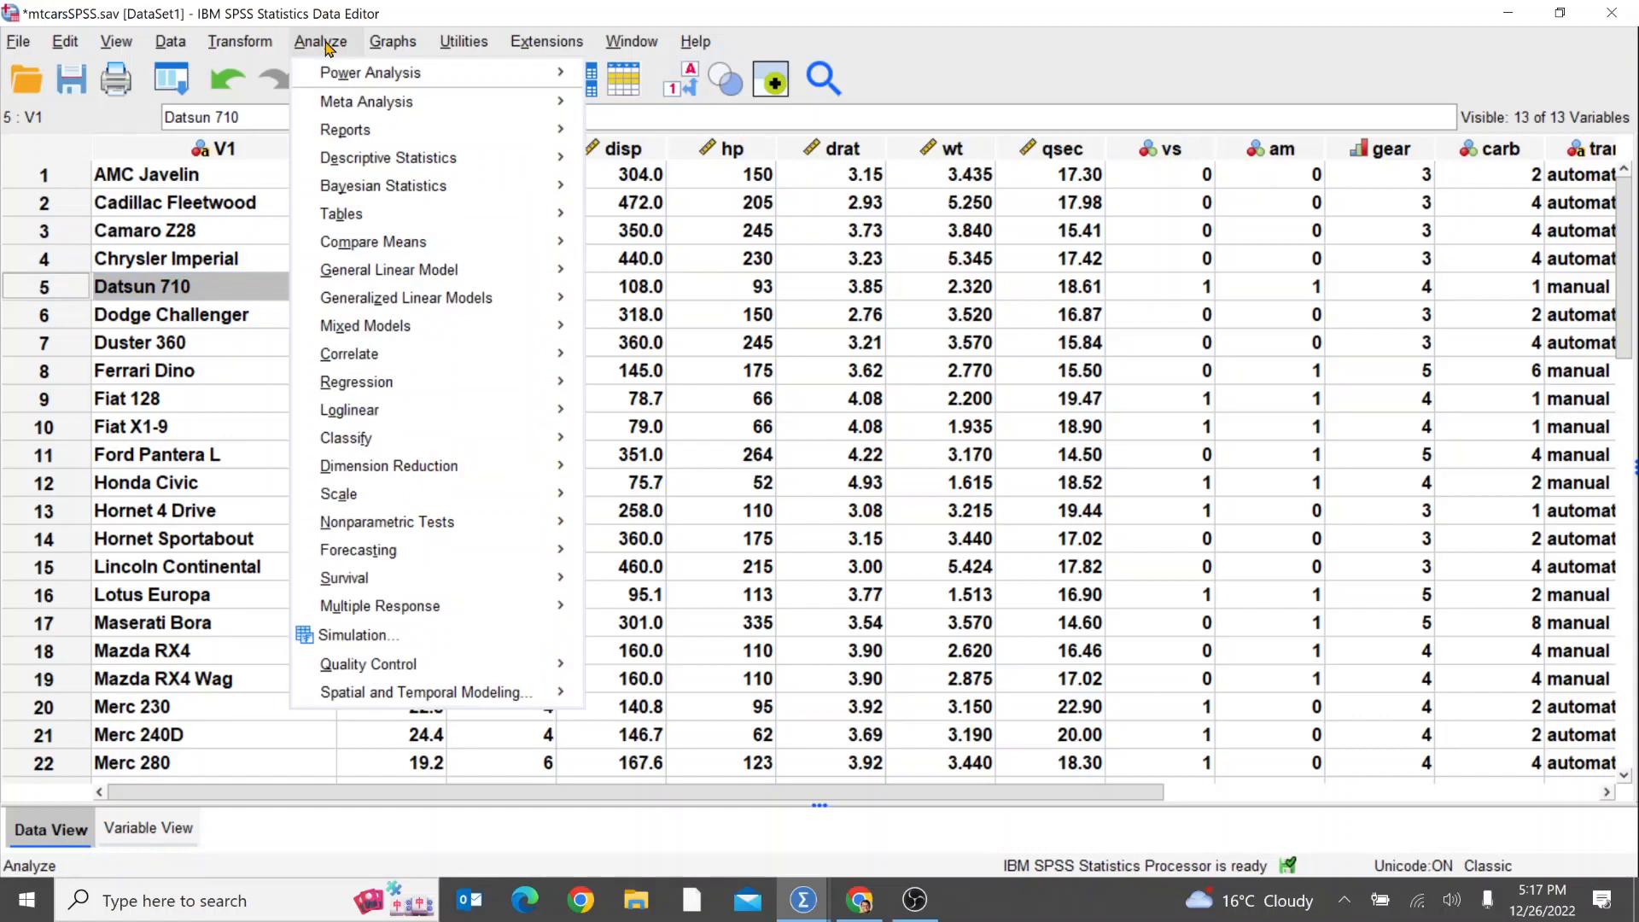
mouse_move(442, 158)
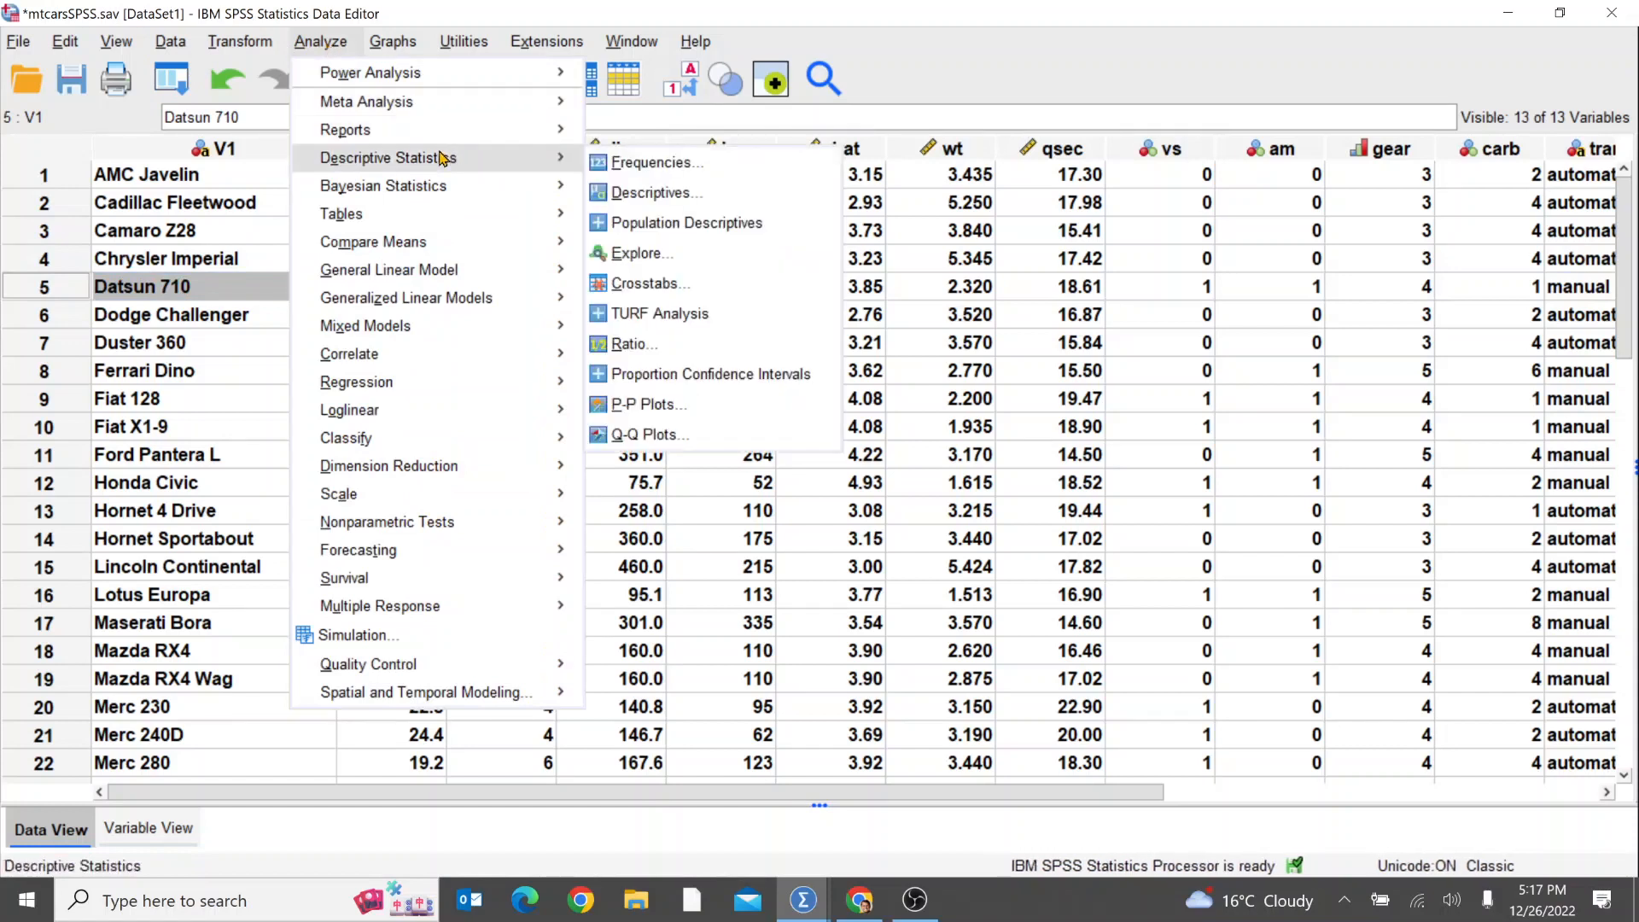
left_click(678, 164)
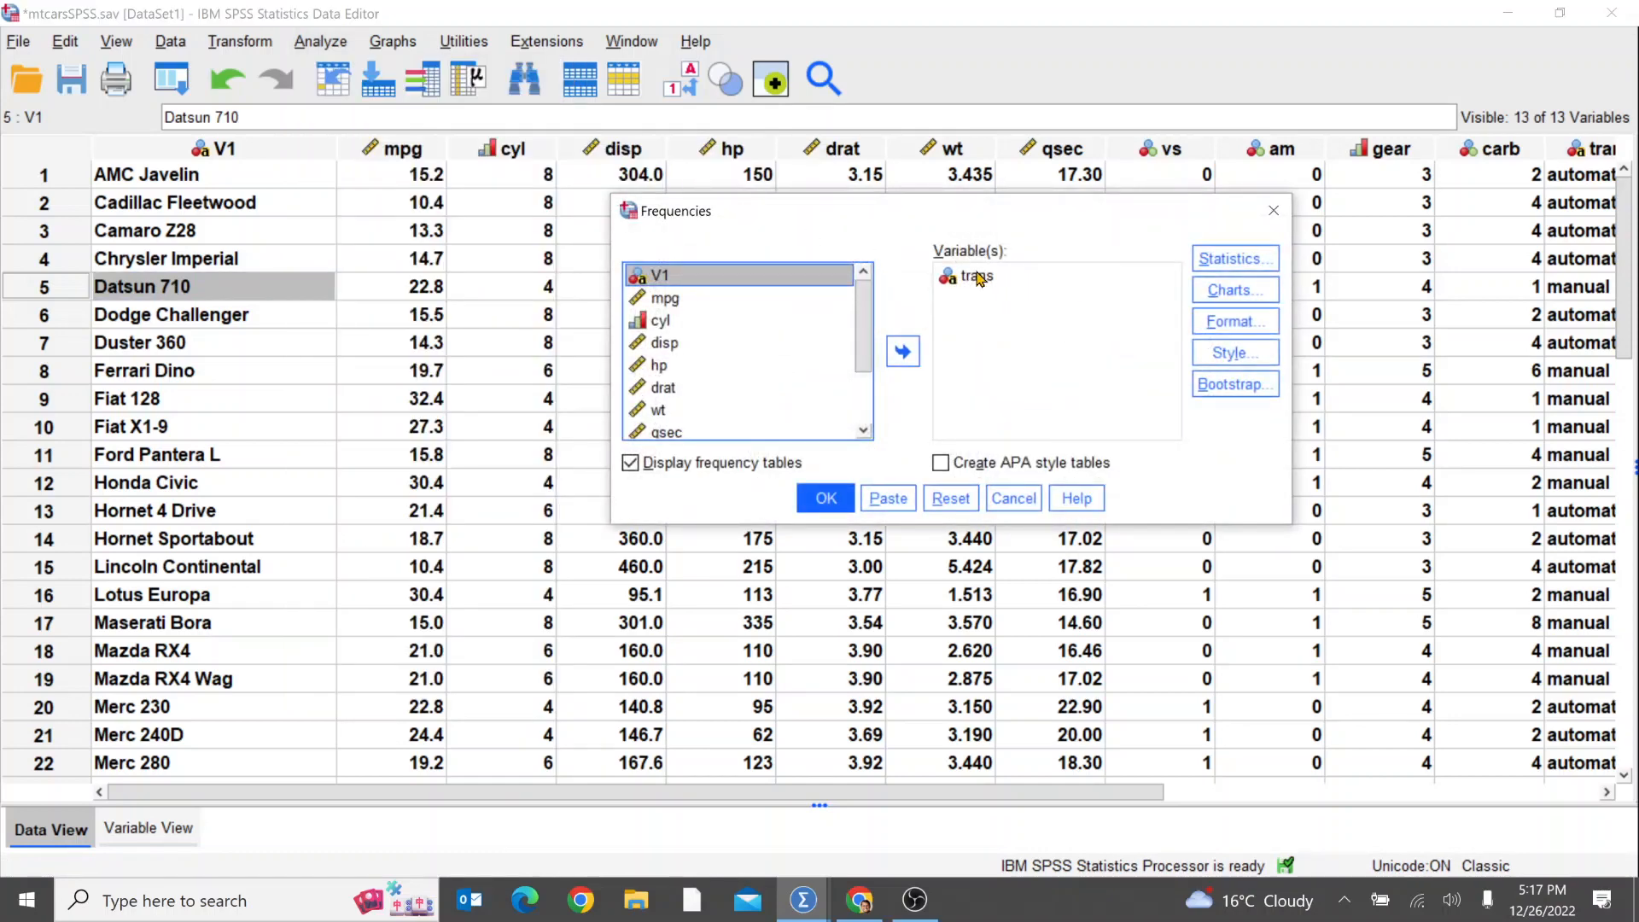
double_click(979, 280)
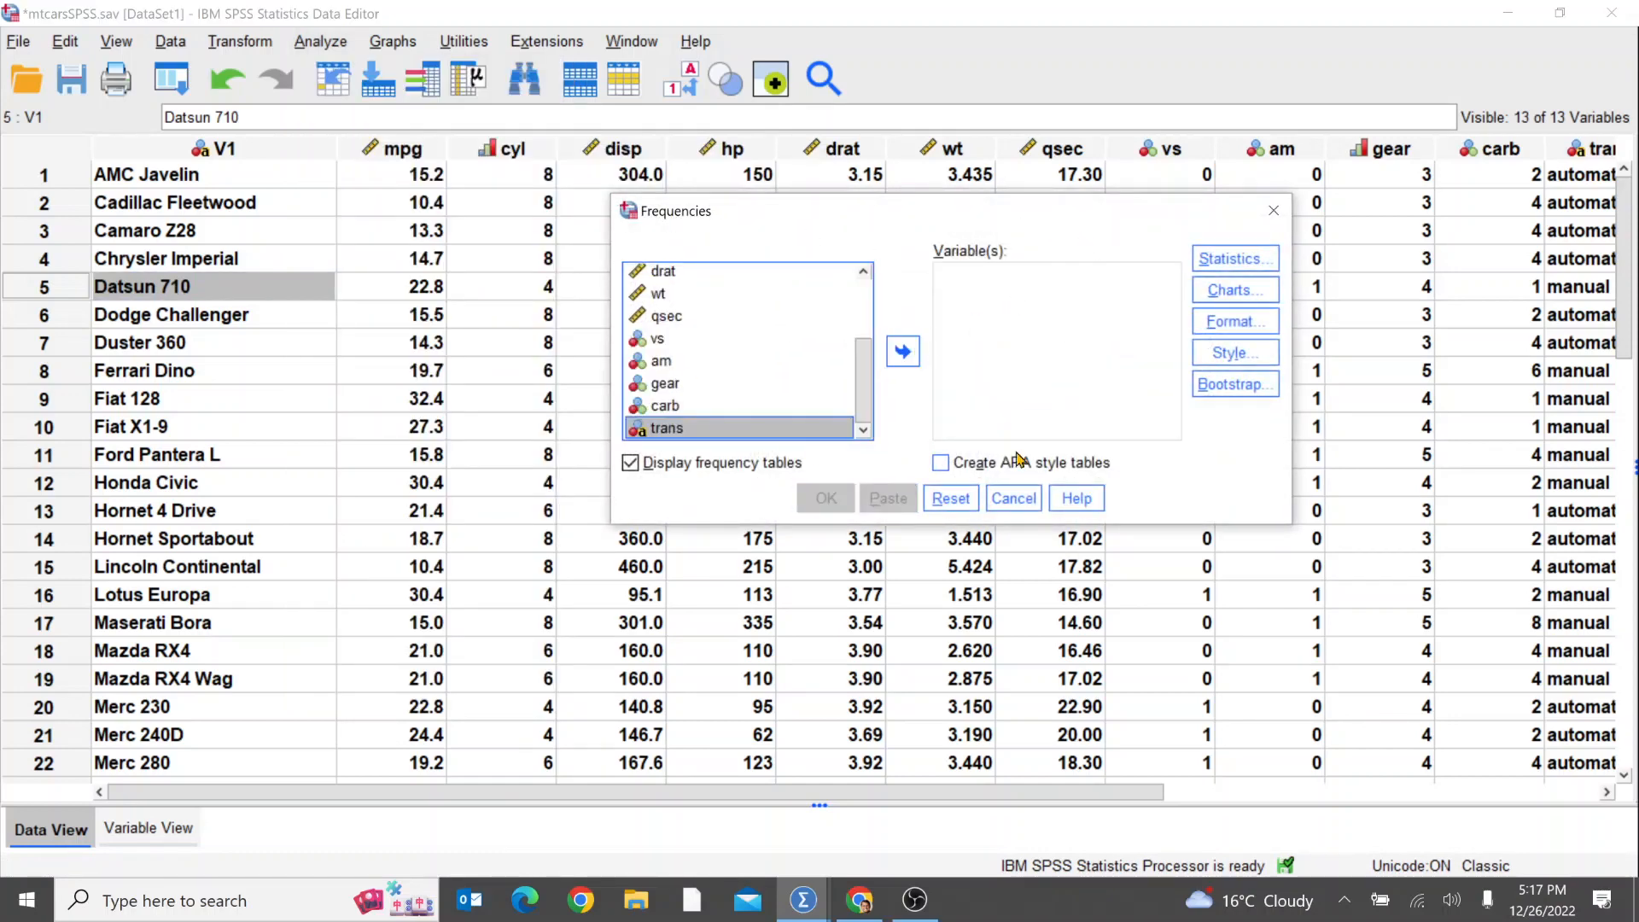
mouse_move(871, 373)
left_mouse_down()
mouse_move(872, 299)
mouse_move(873, 386)
left_mouse_up()
scroll(657, 303, "up", 3)
scroll(661, 338, "down", 3)
left_click(905, 353)
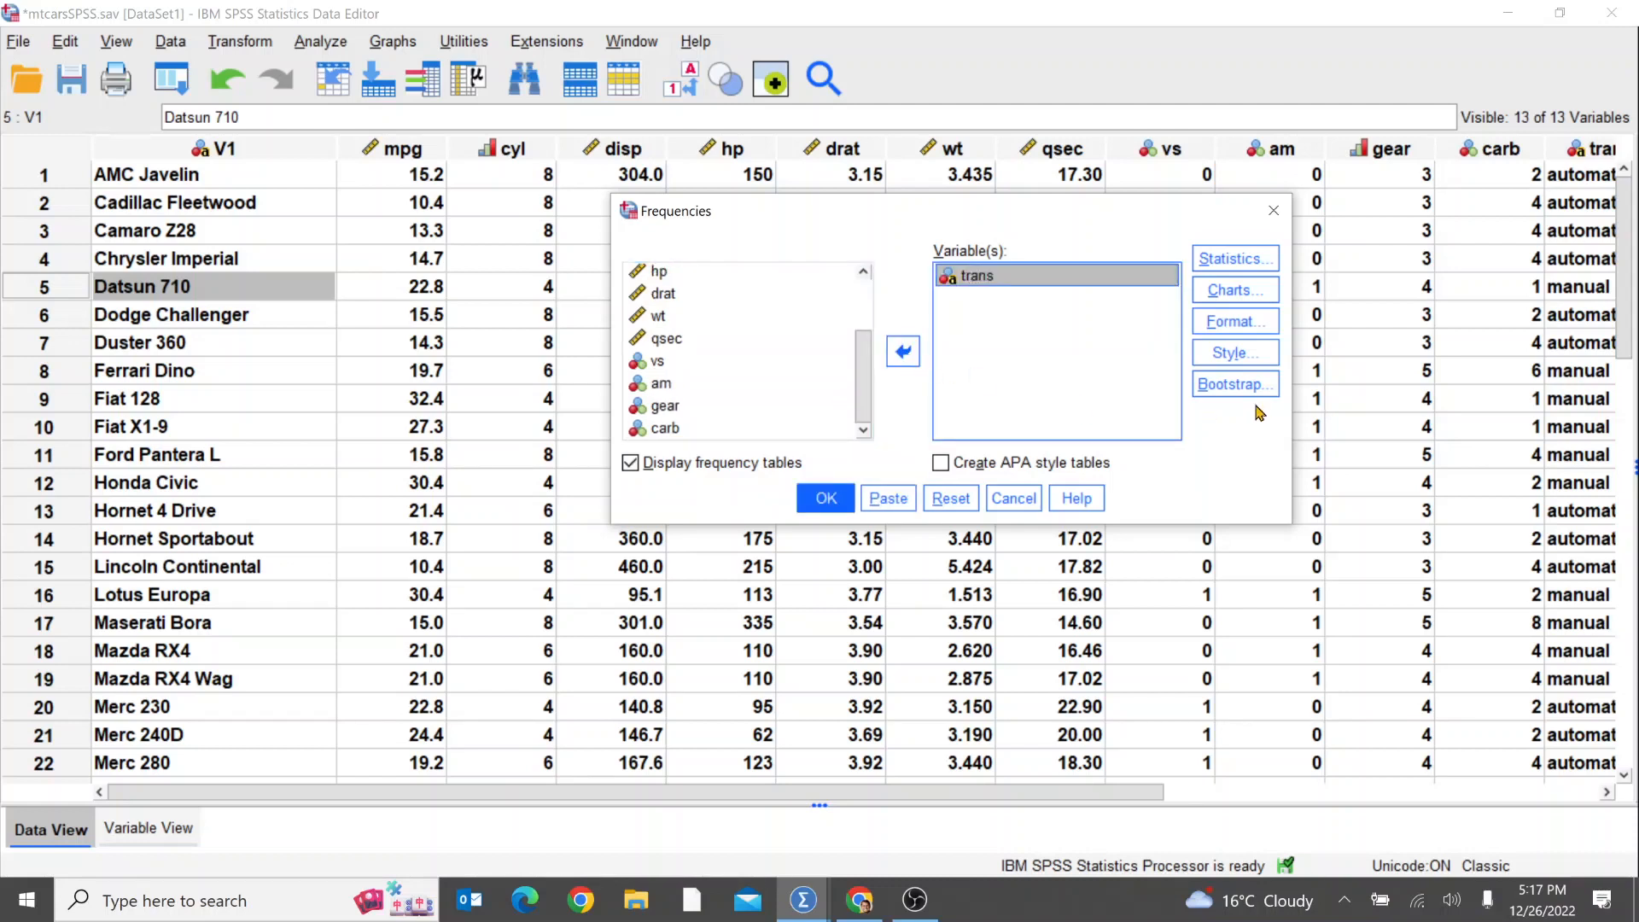
left_click(826, 500)
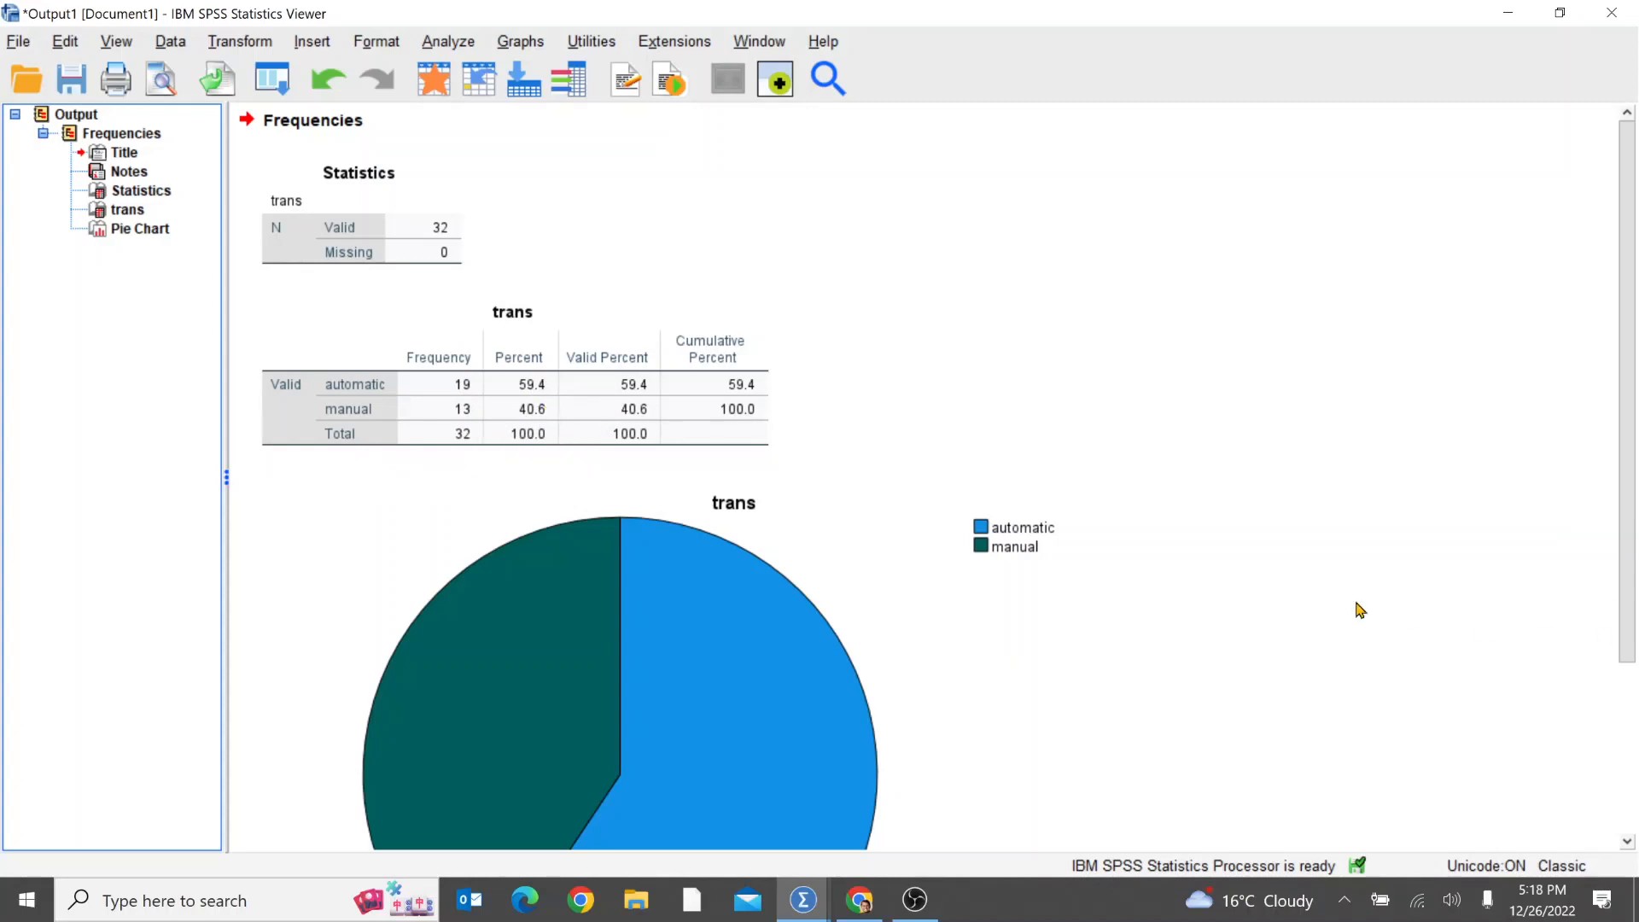
scroll(1345, 607, "down", 3)
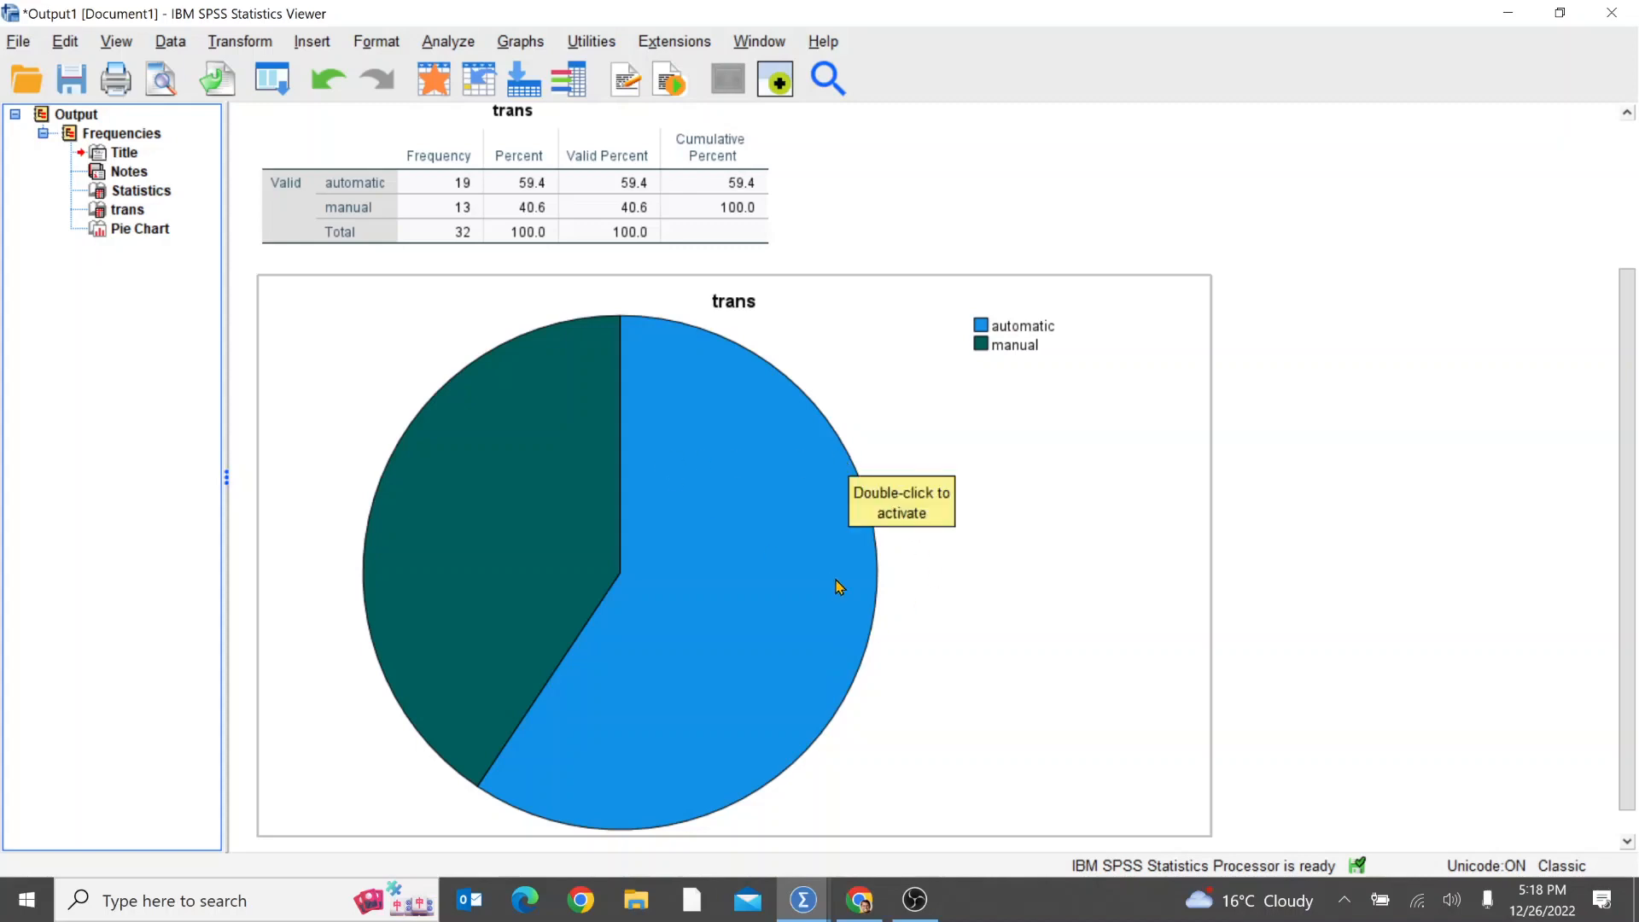
scroll(843, 589, "up", 2)
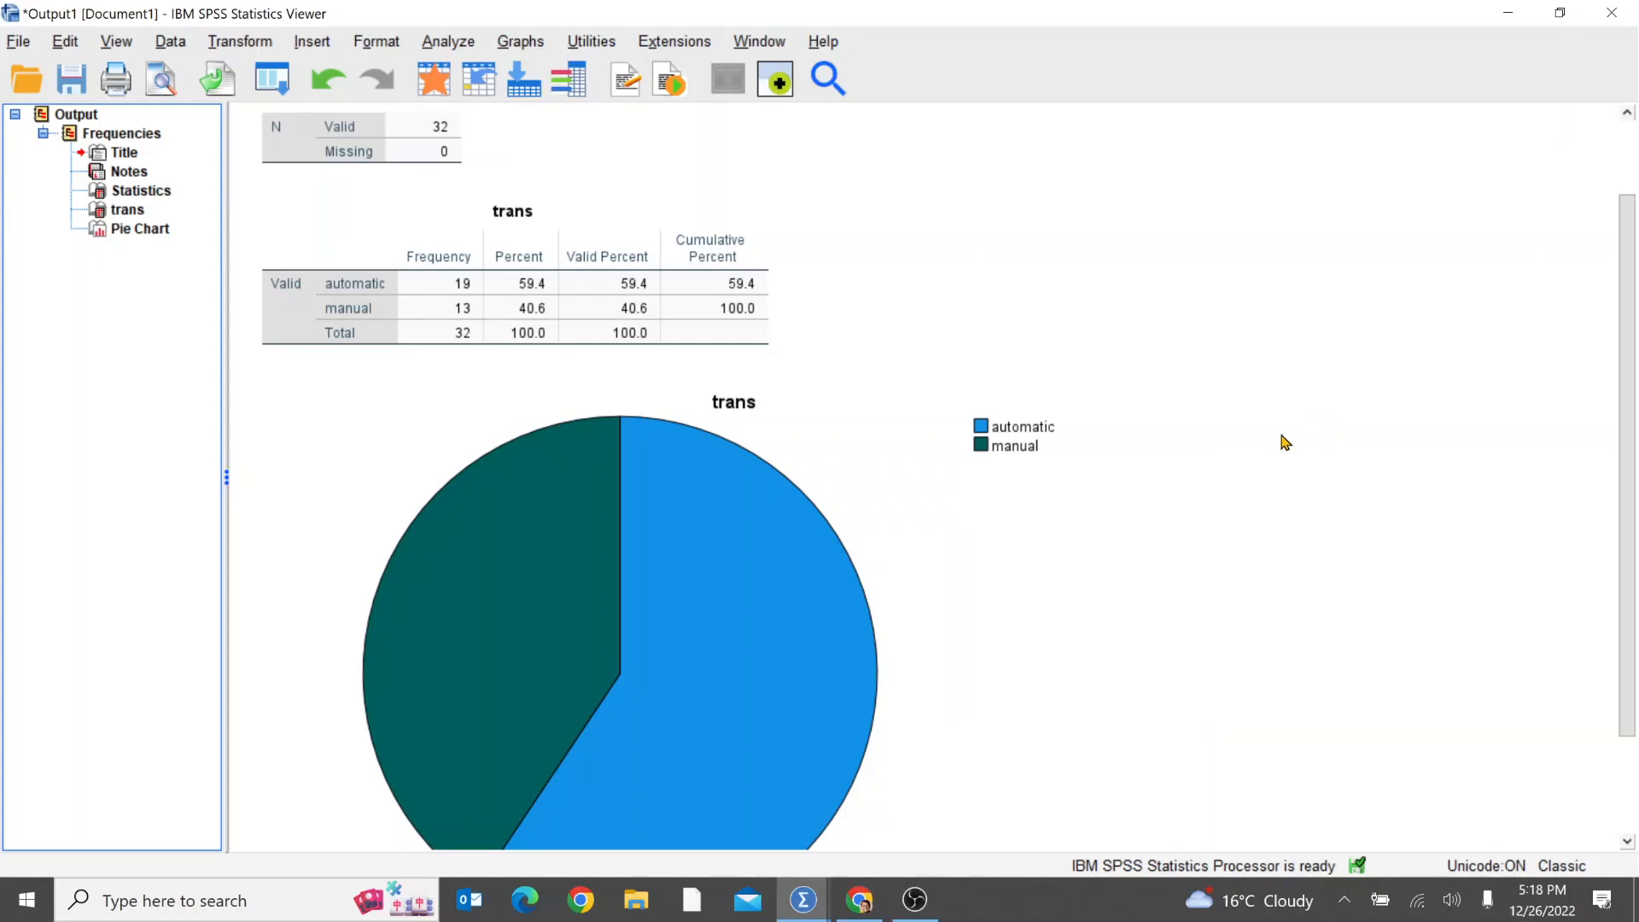
Step: Return to the data set and reopen the Frequencies analysis for trans, checking its statistics options without changing them
key("alt+Tab")
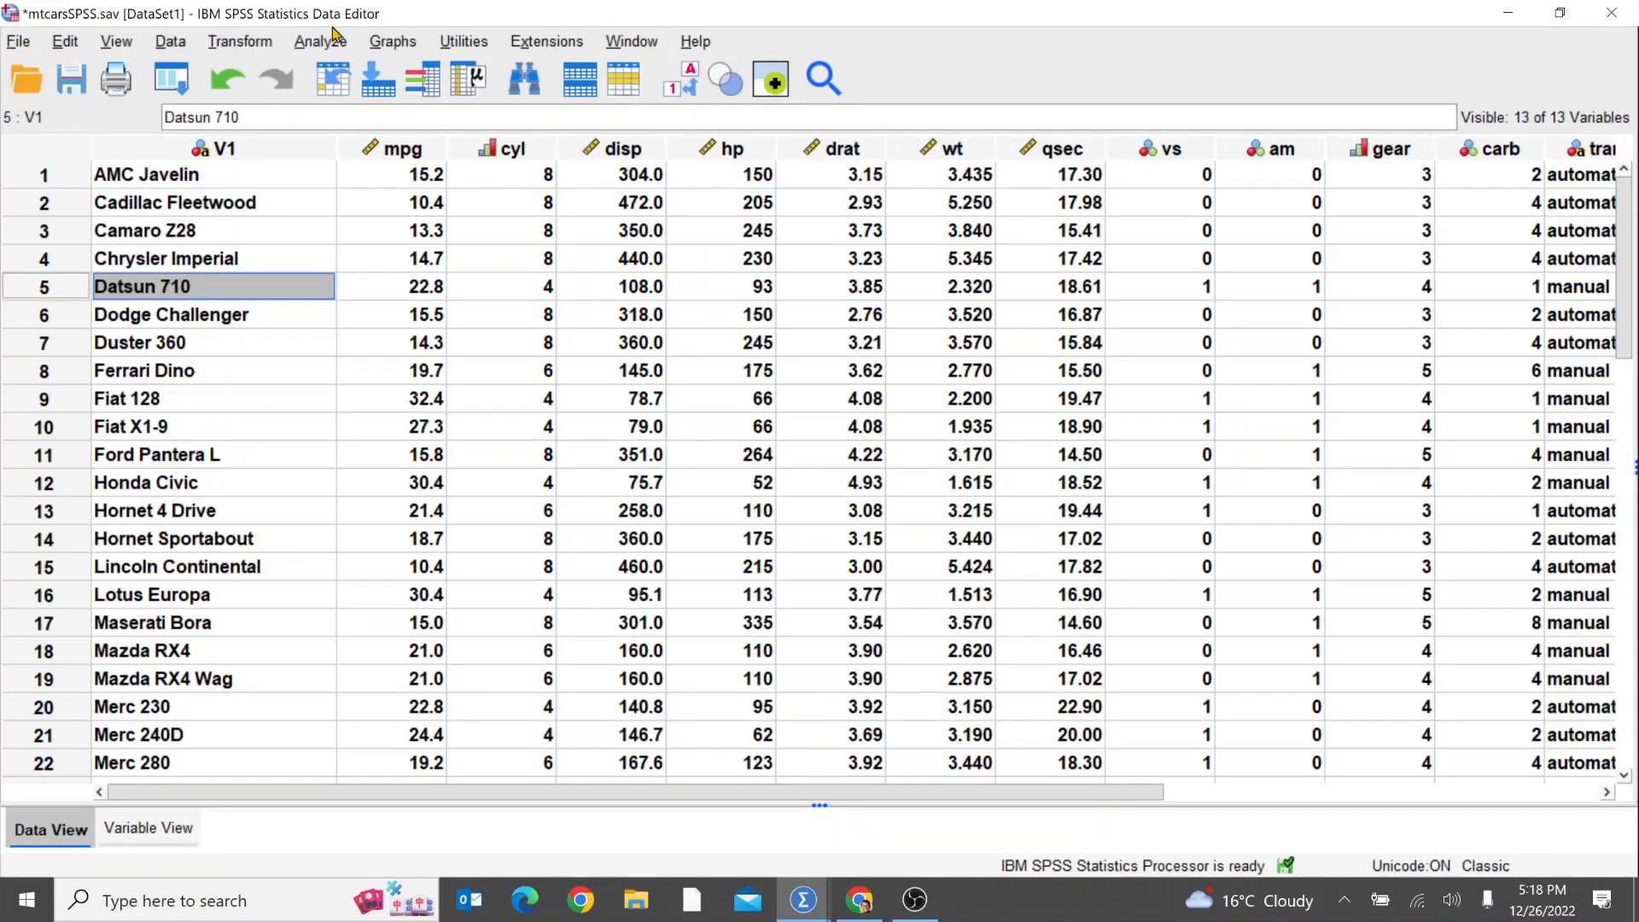
left_click(330, 42)
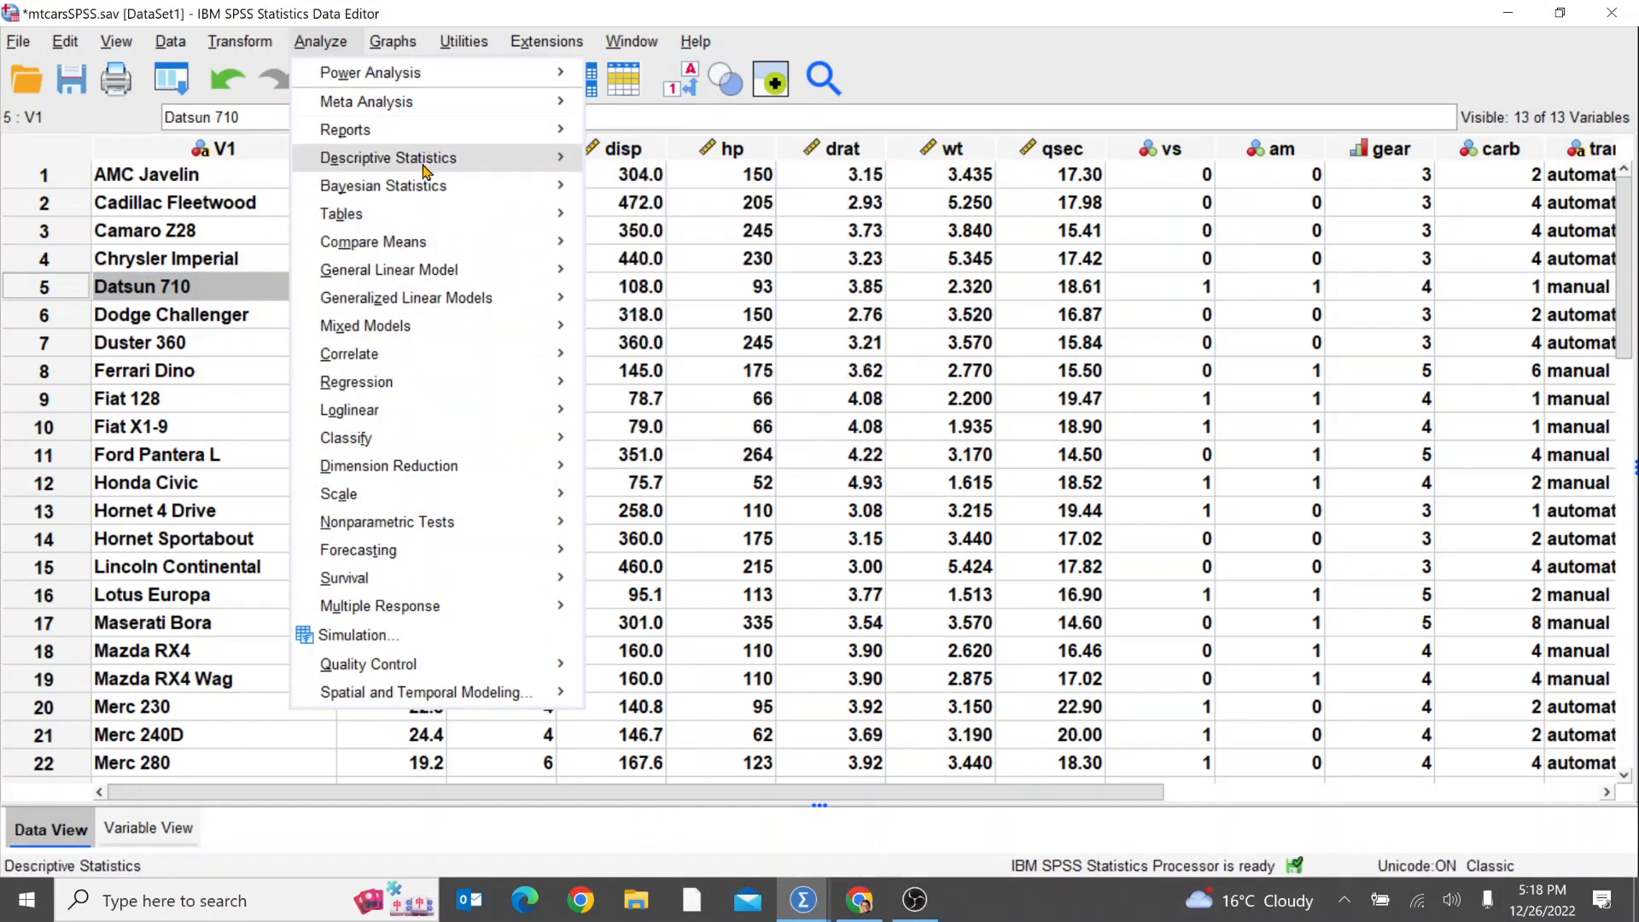
mouse_move(429, 165)
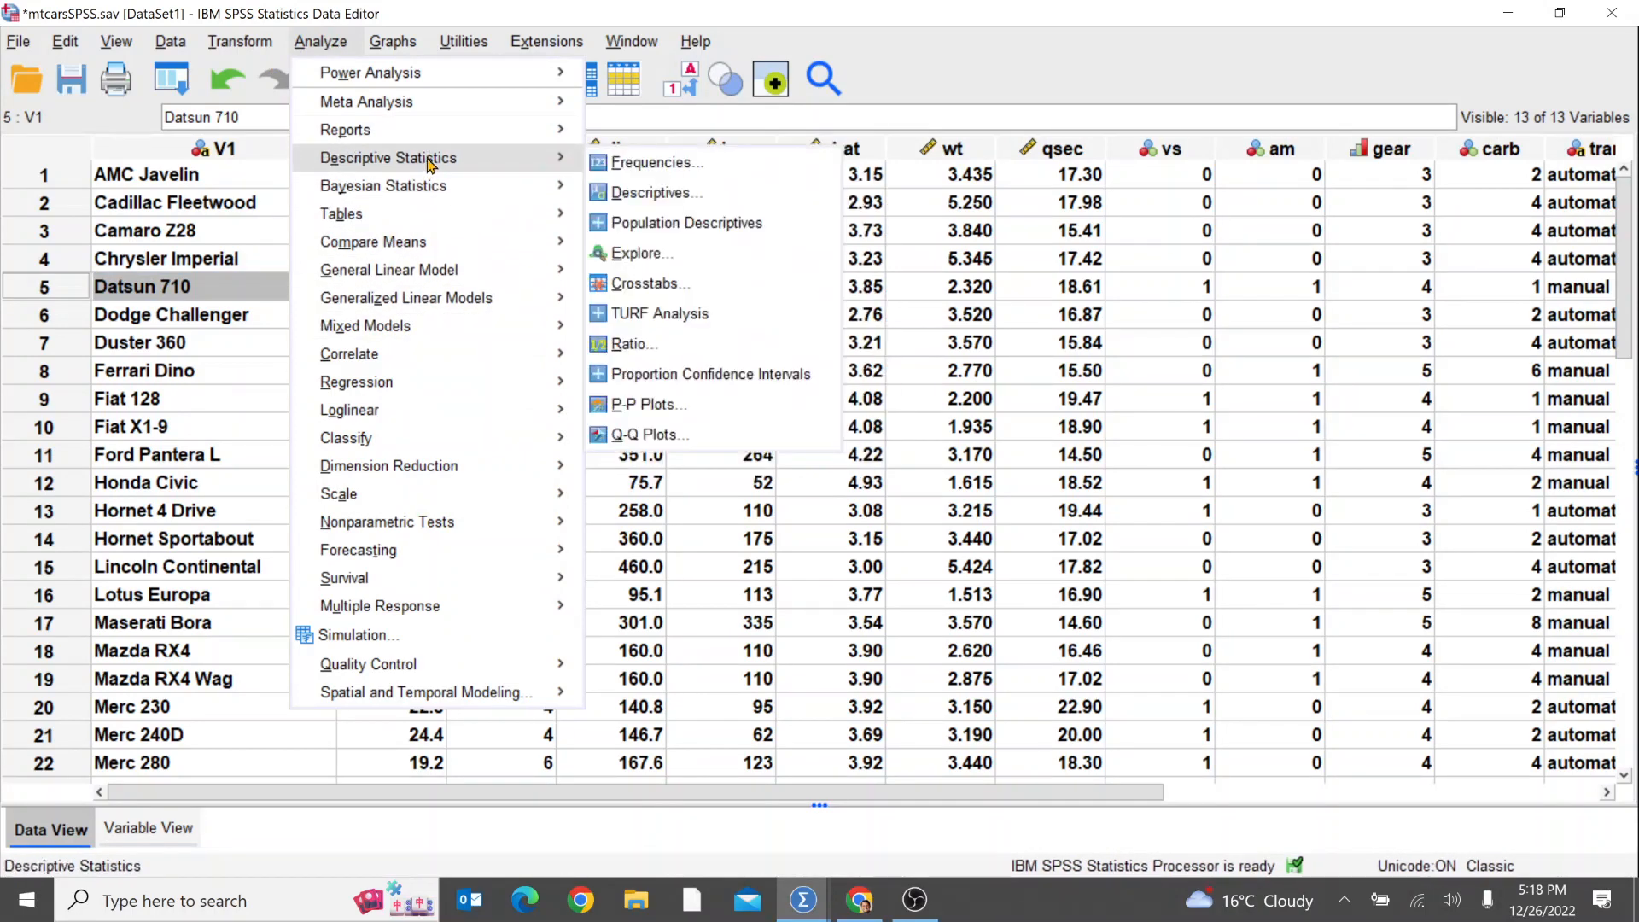
left_click(673, 165)
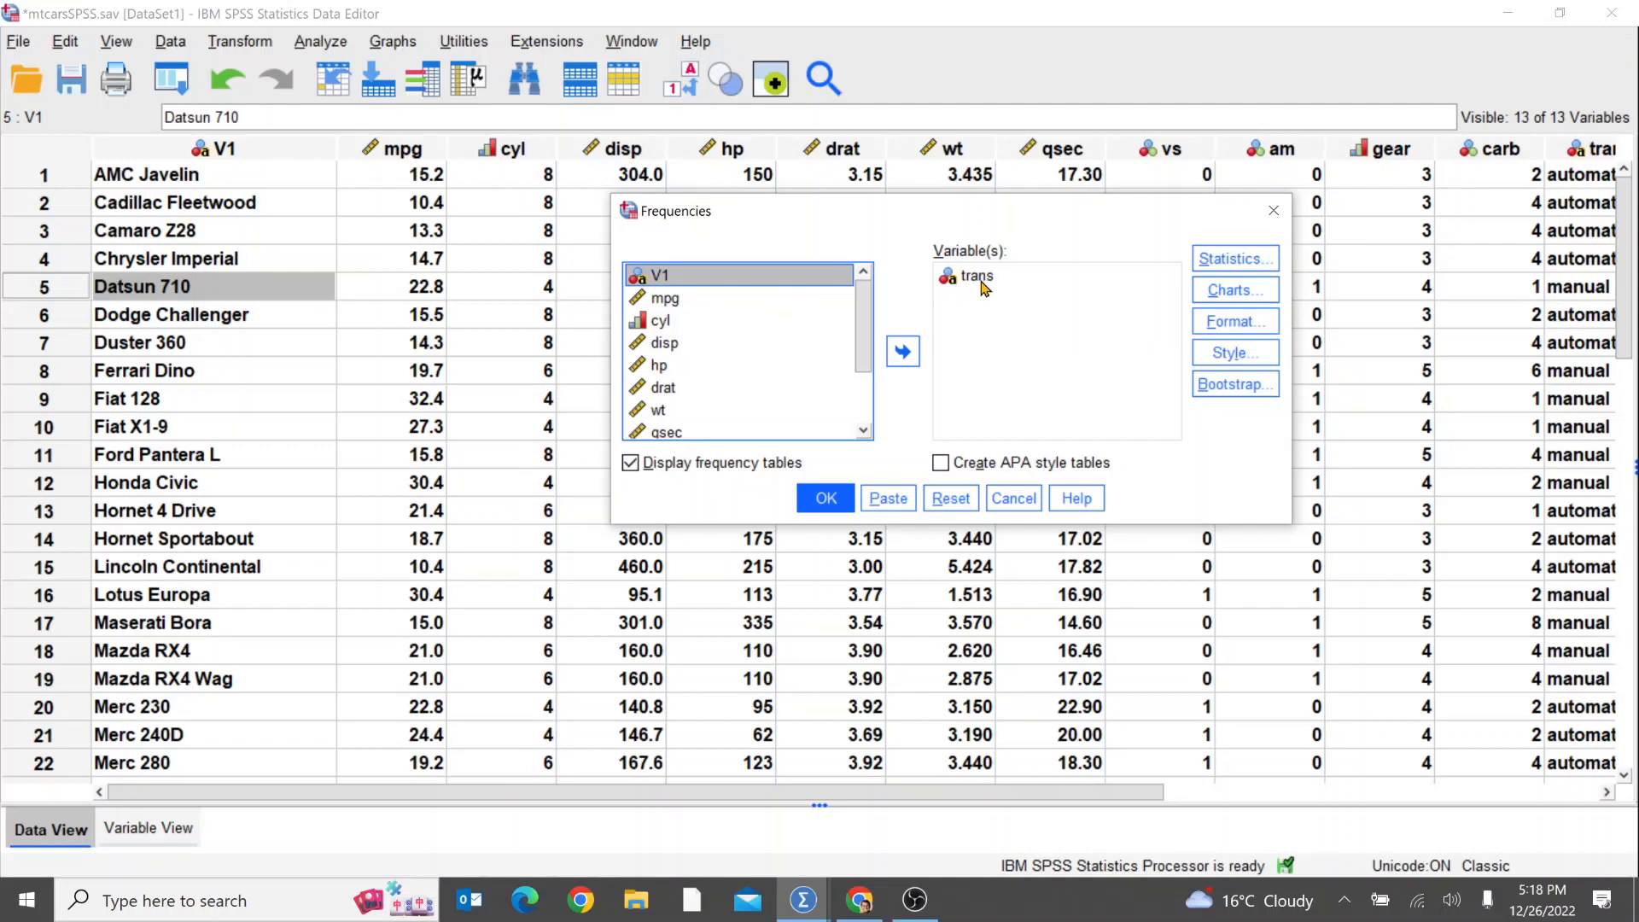
left_click_drag(865, 340, 868, 287)
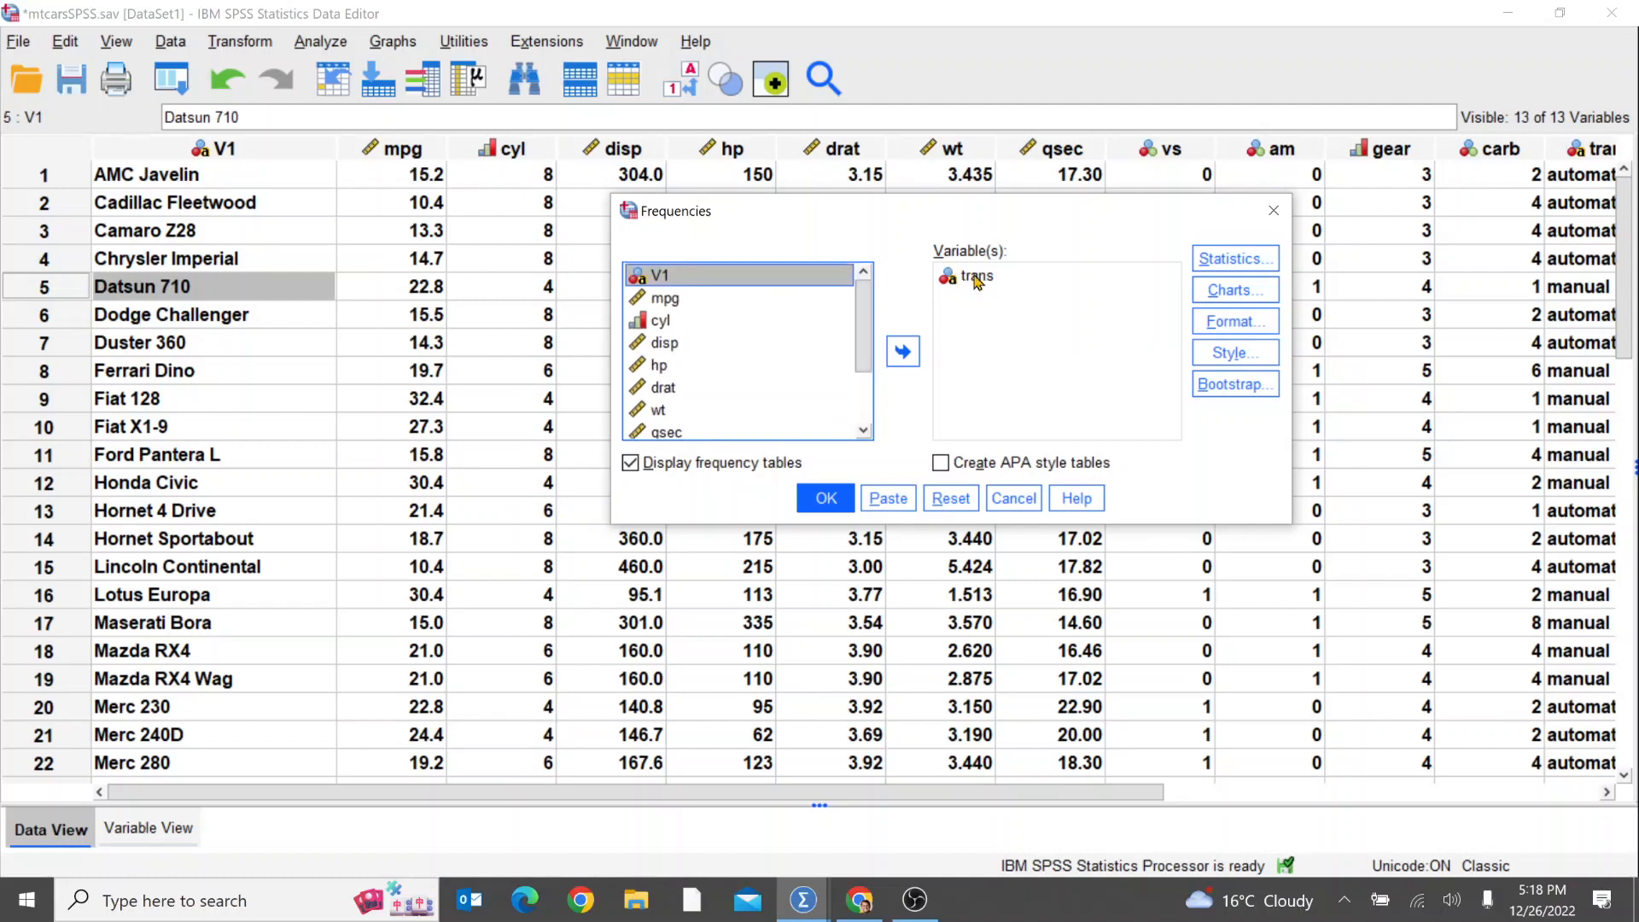
left_click(1234, 261)
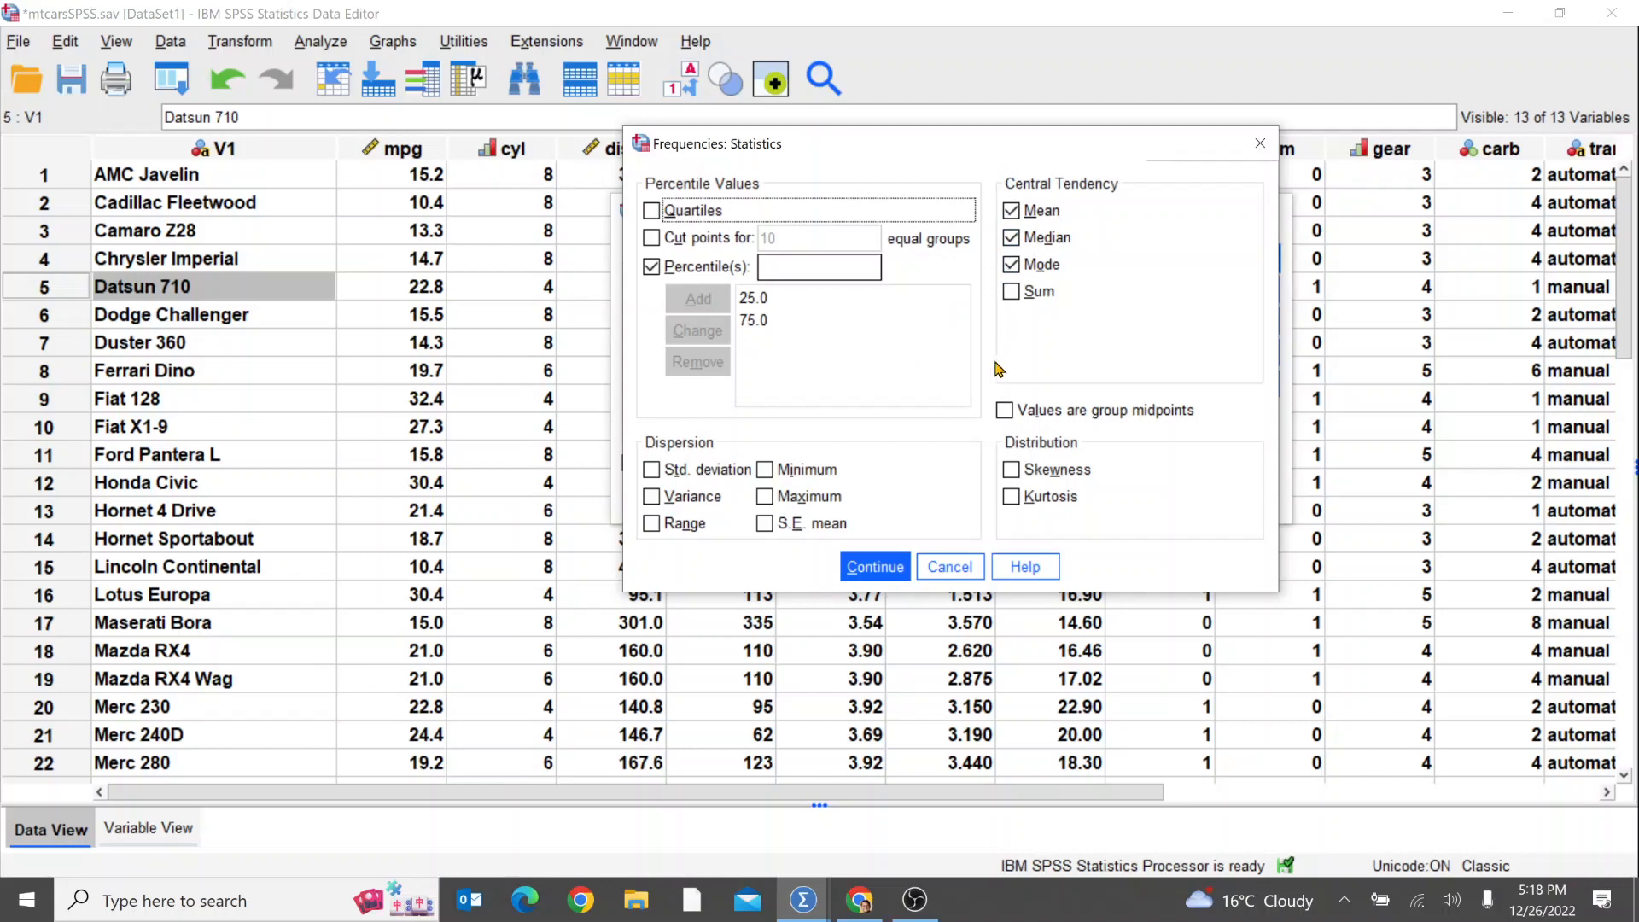
left_click(957, 574)
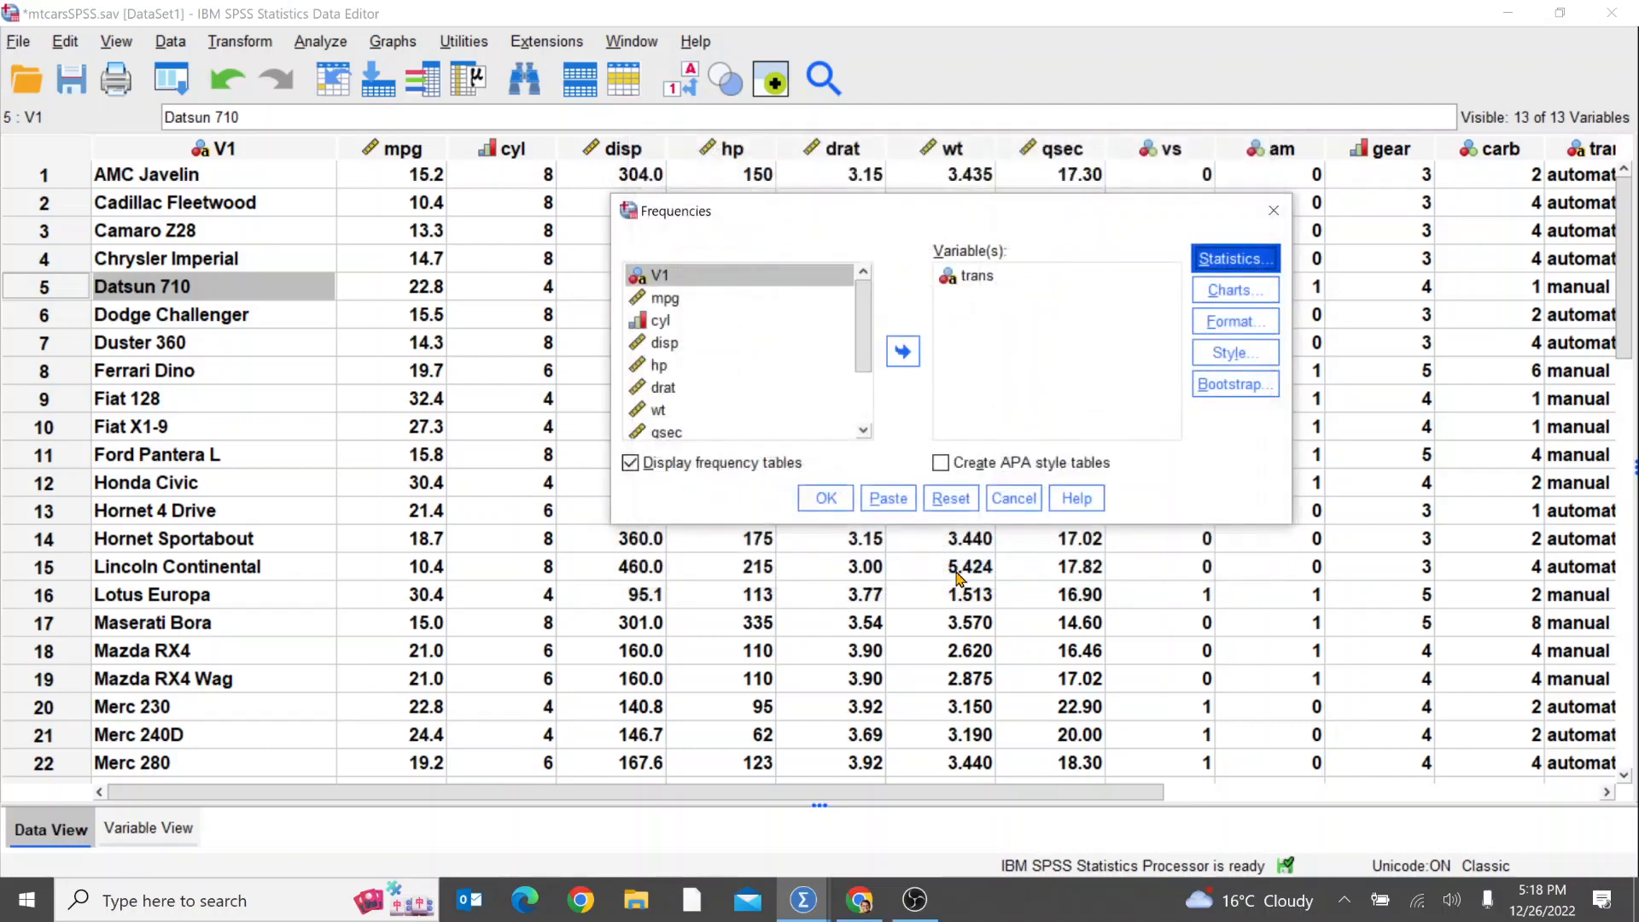
Step: Set the chart type to bar charts with frequencies as chart values and run the Frequencies analysis for trans
left_click(1225, 291)
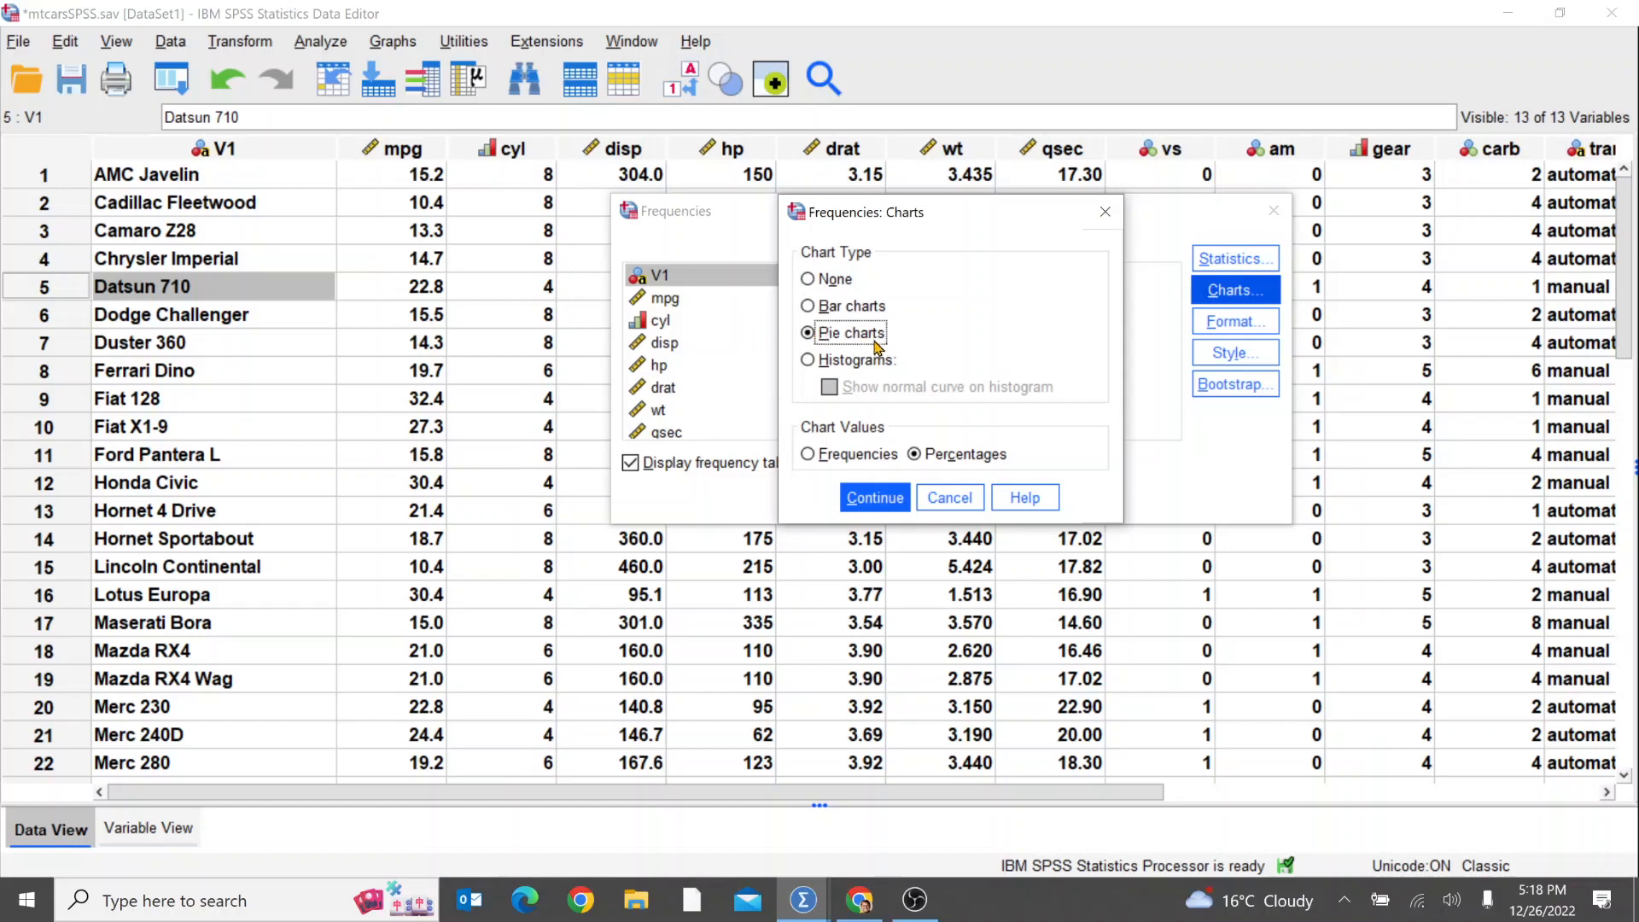
left_click(808, 280)
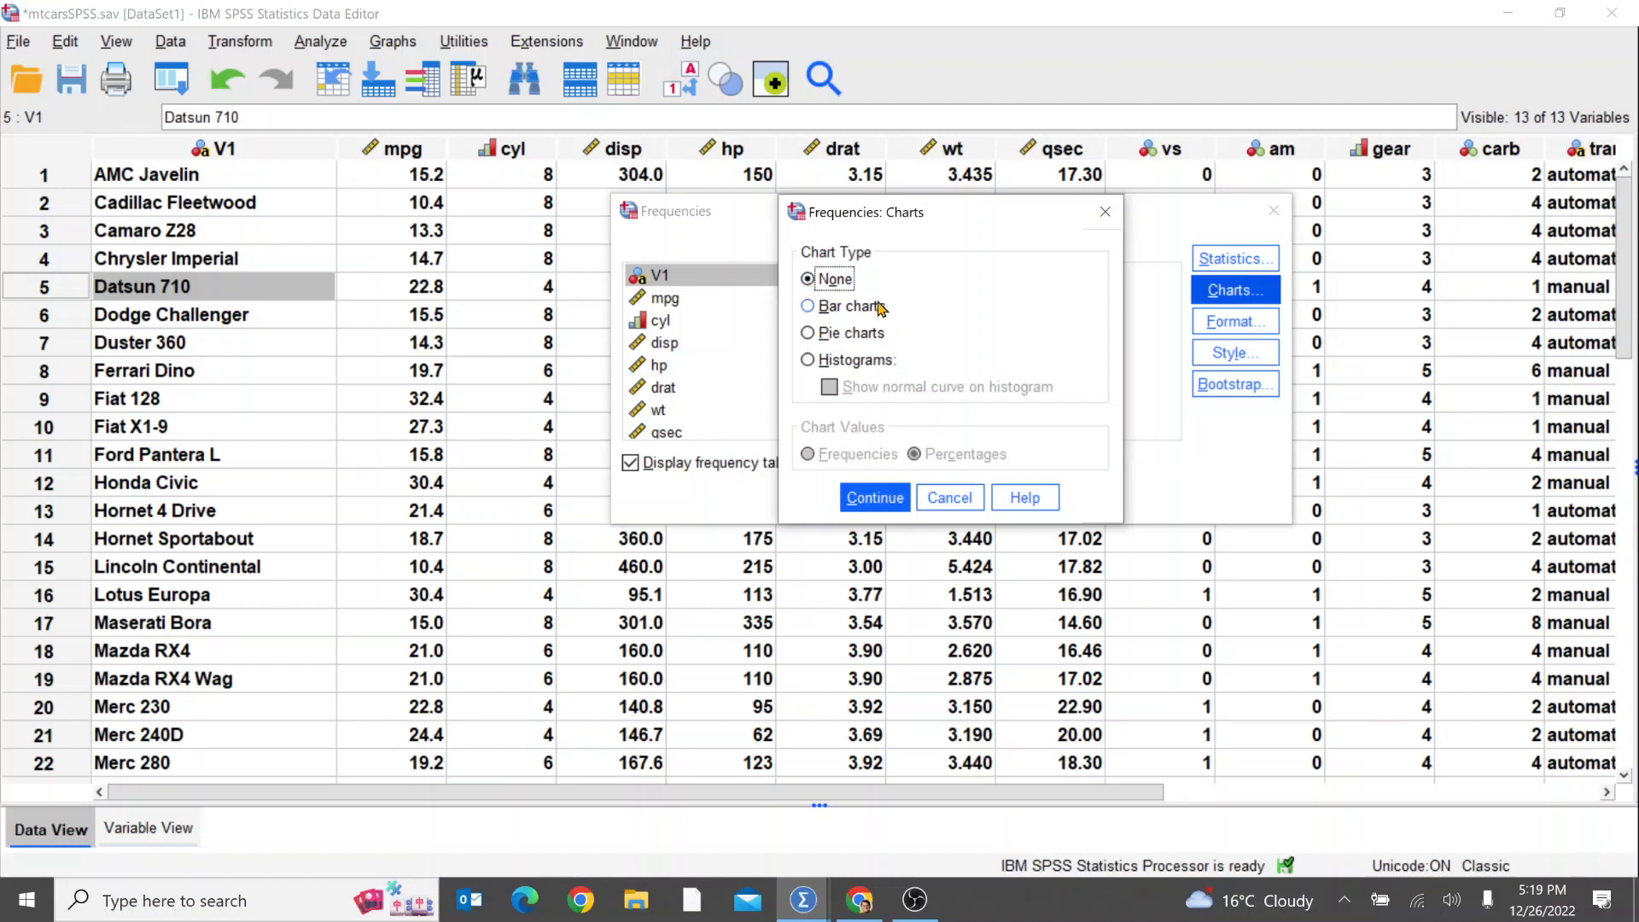
left_click(809, 308)
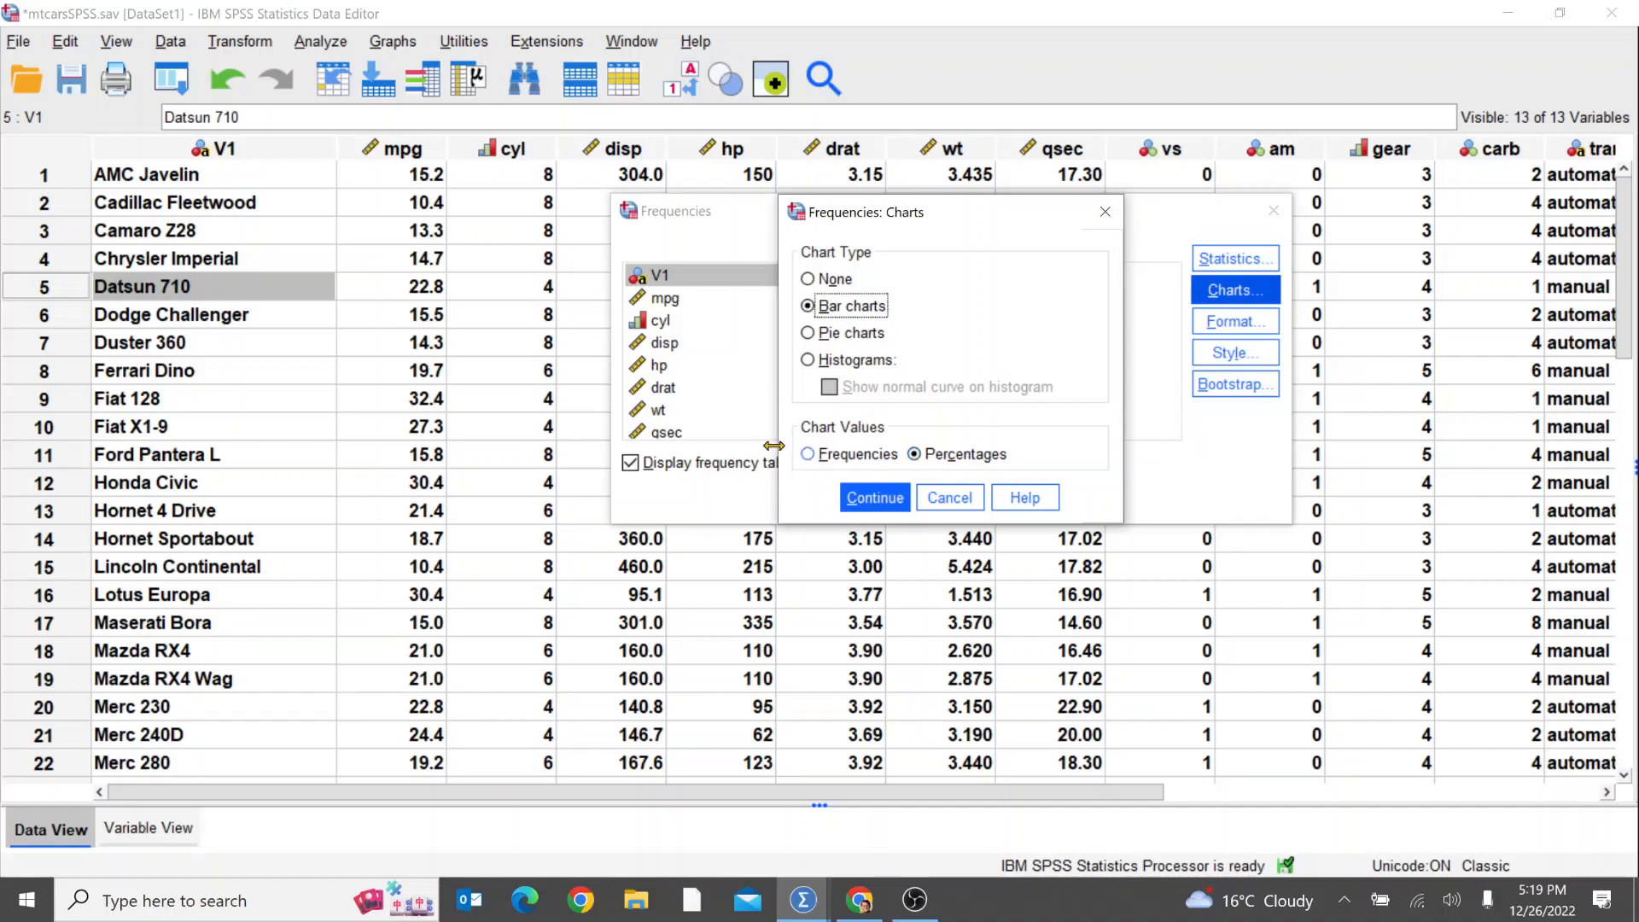
left_click(808, 457)
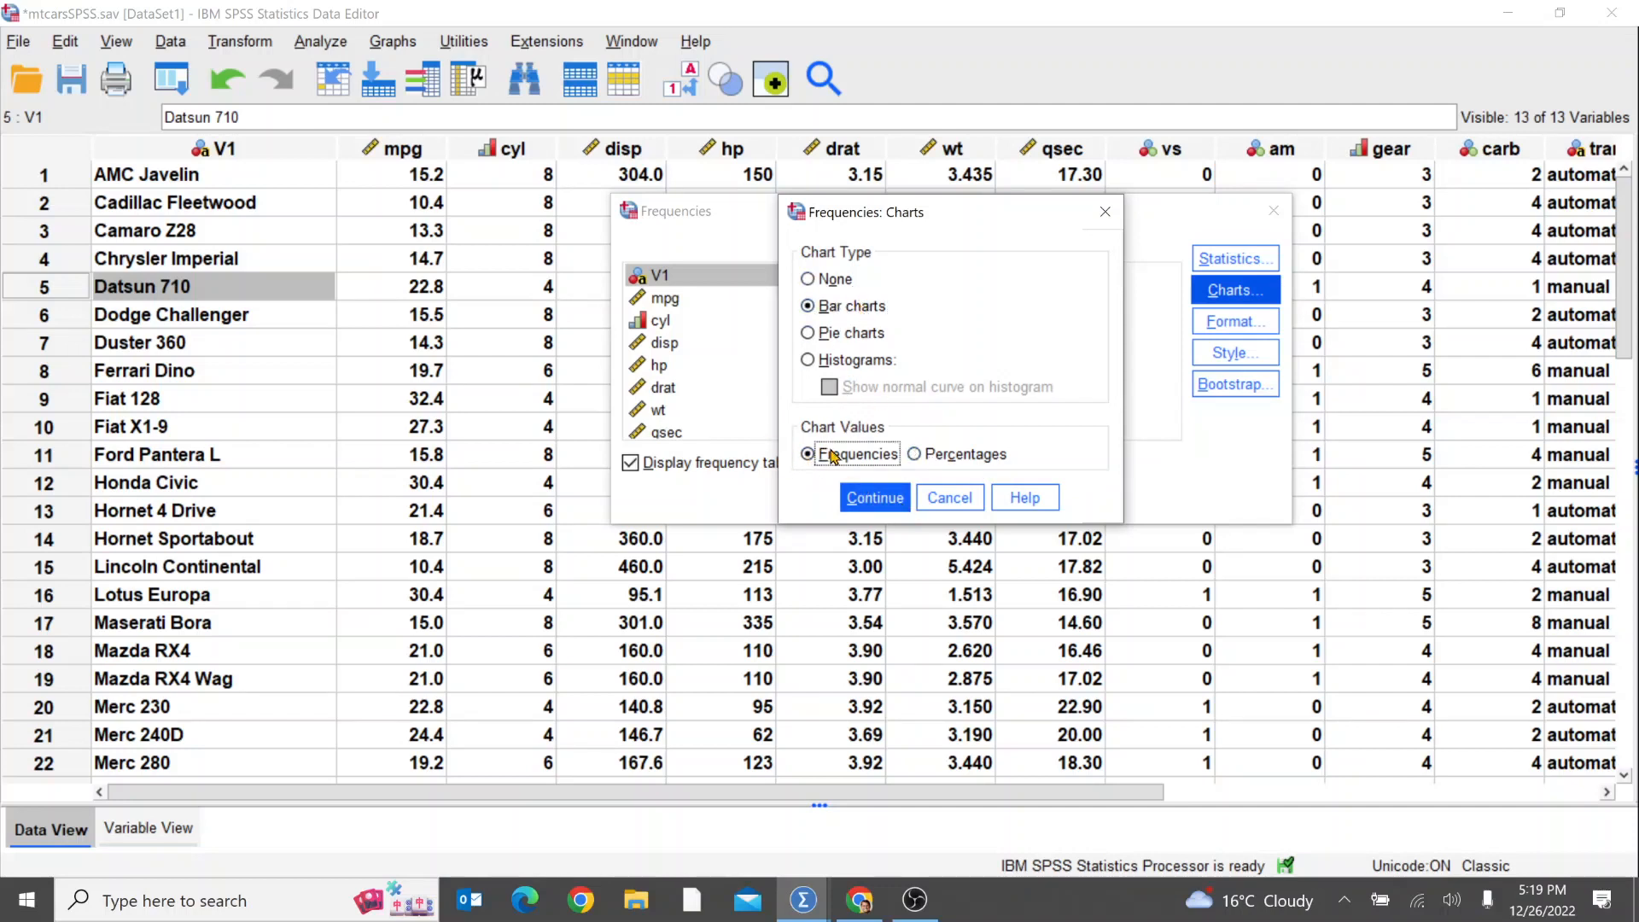
left_click(879, 501)
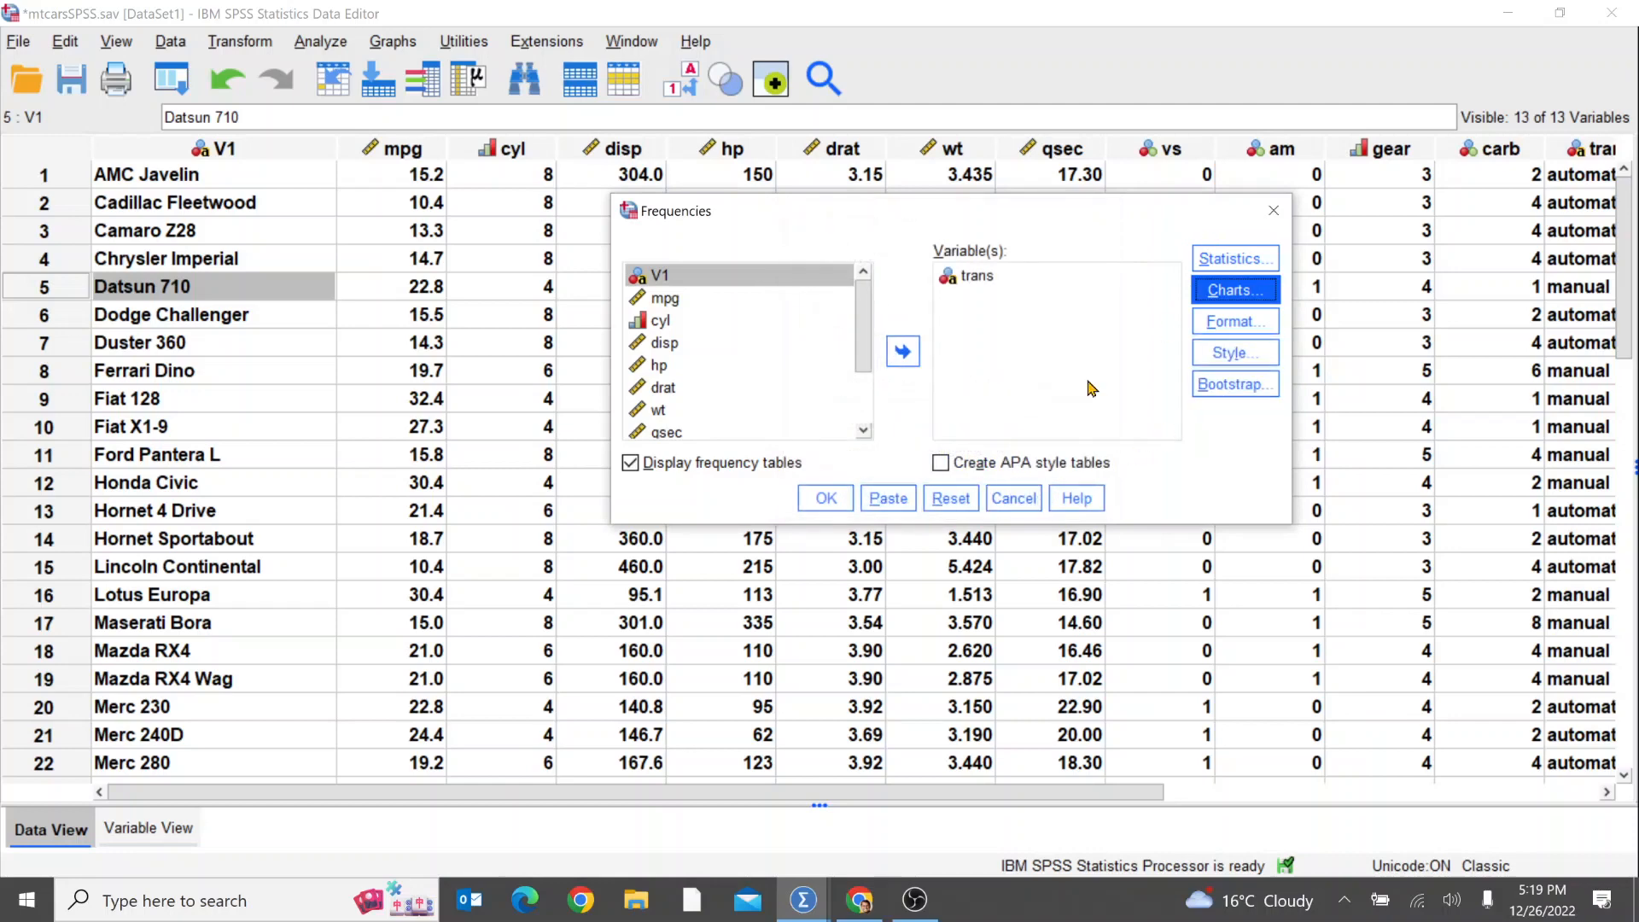
left_click(822, 500)
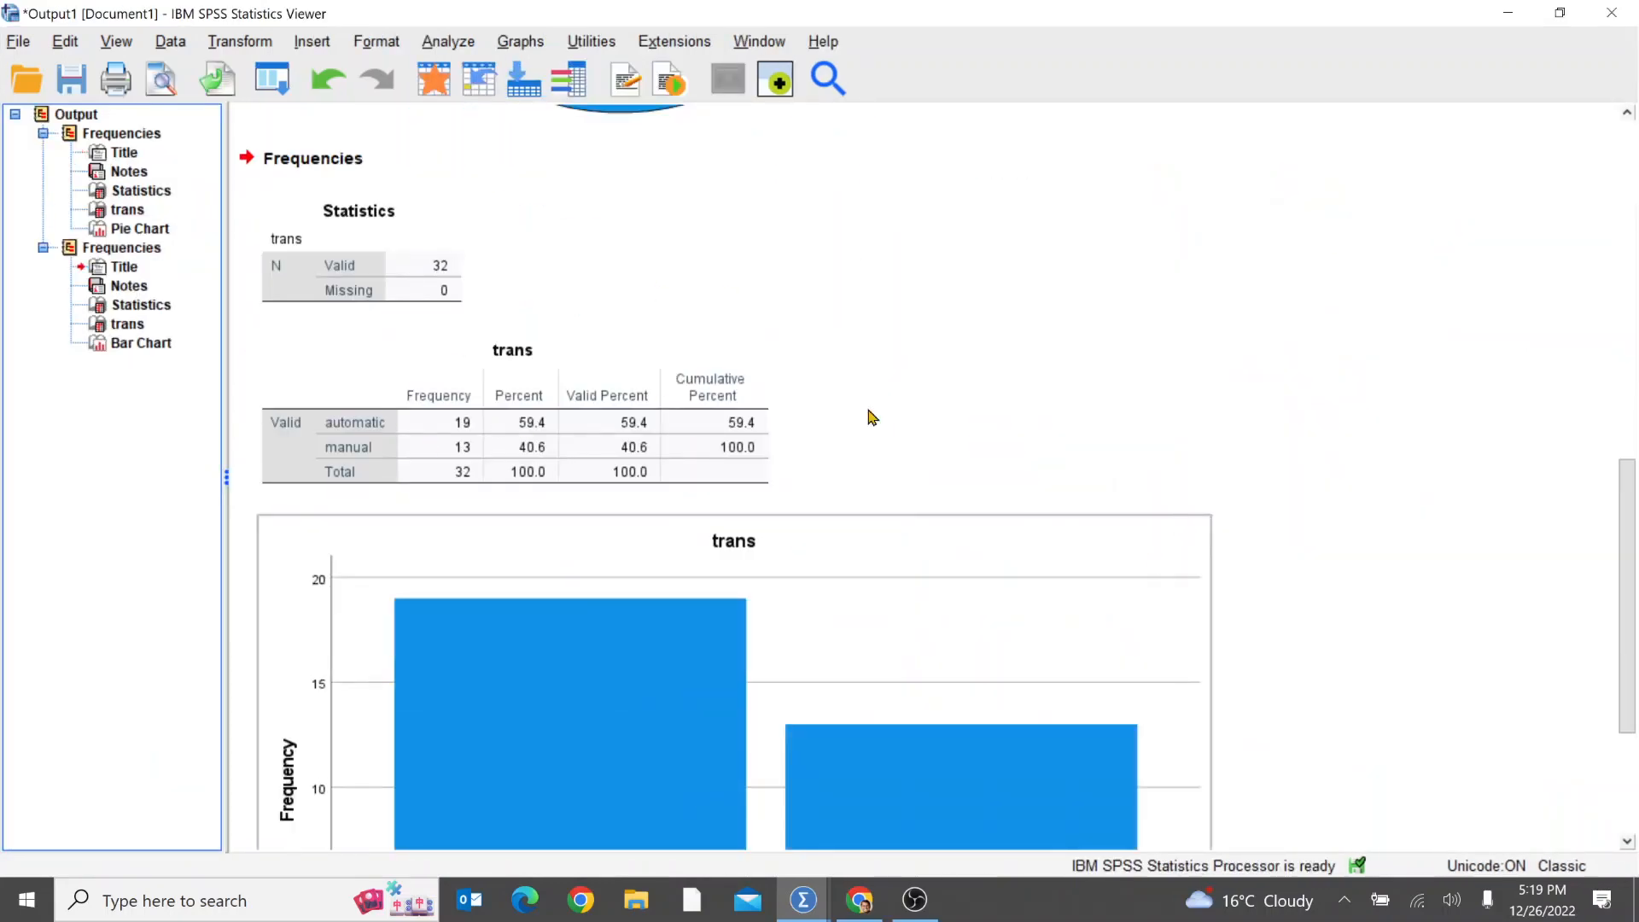
Step: Examine the trans frequency tables and compare the bar chart with the pie chart in the output
left_click(706, 384)
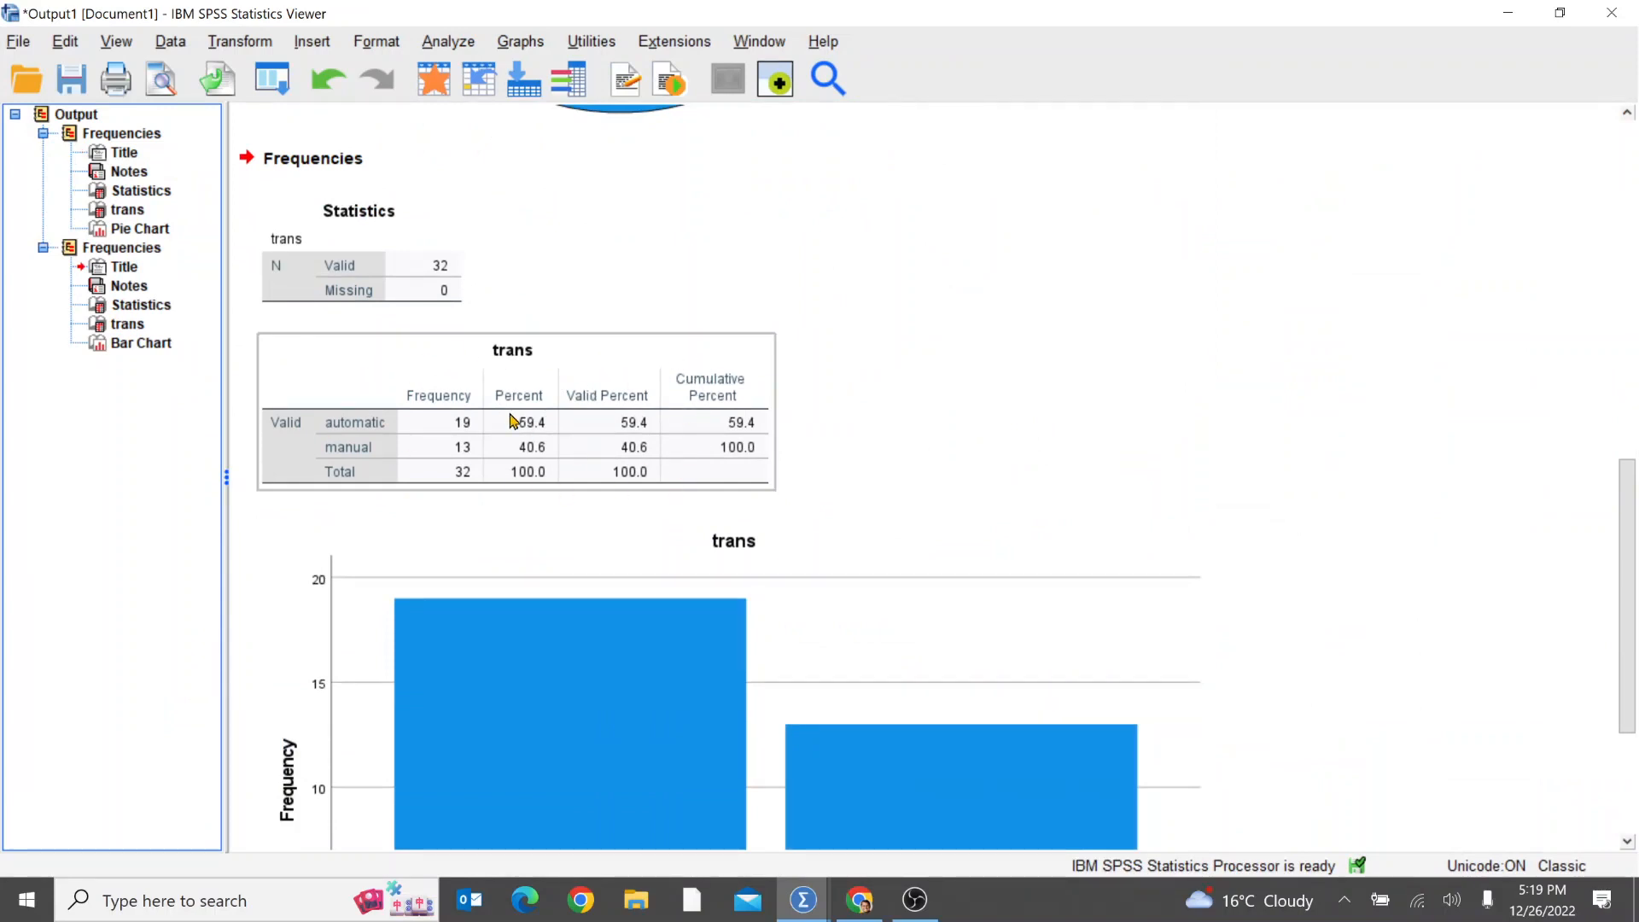
scroll(1276, 536, "down", 3)
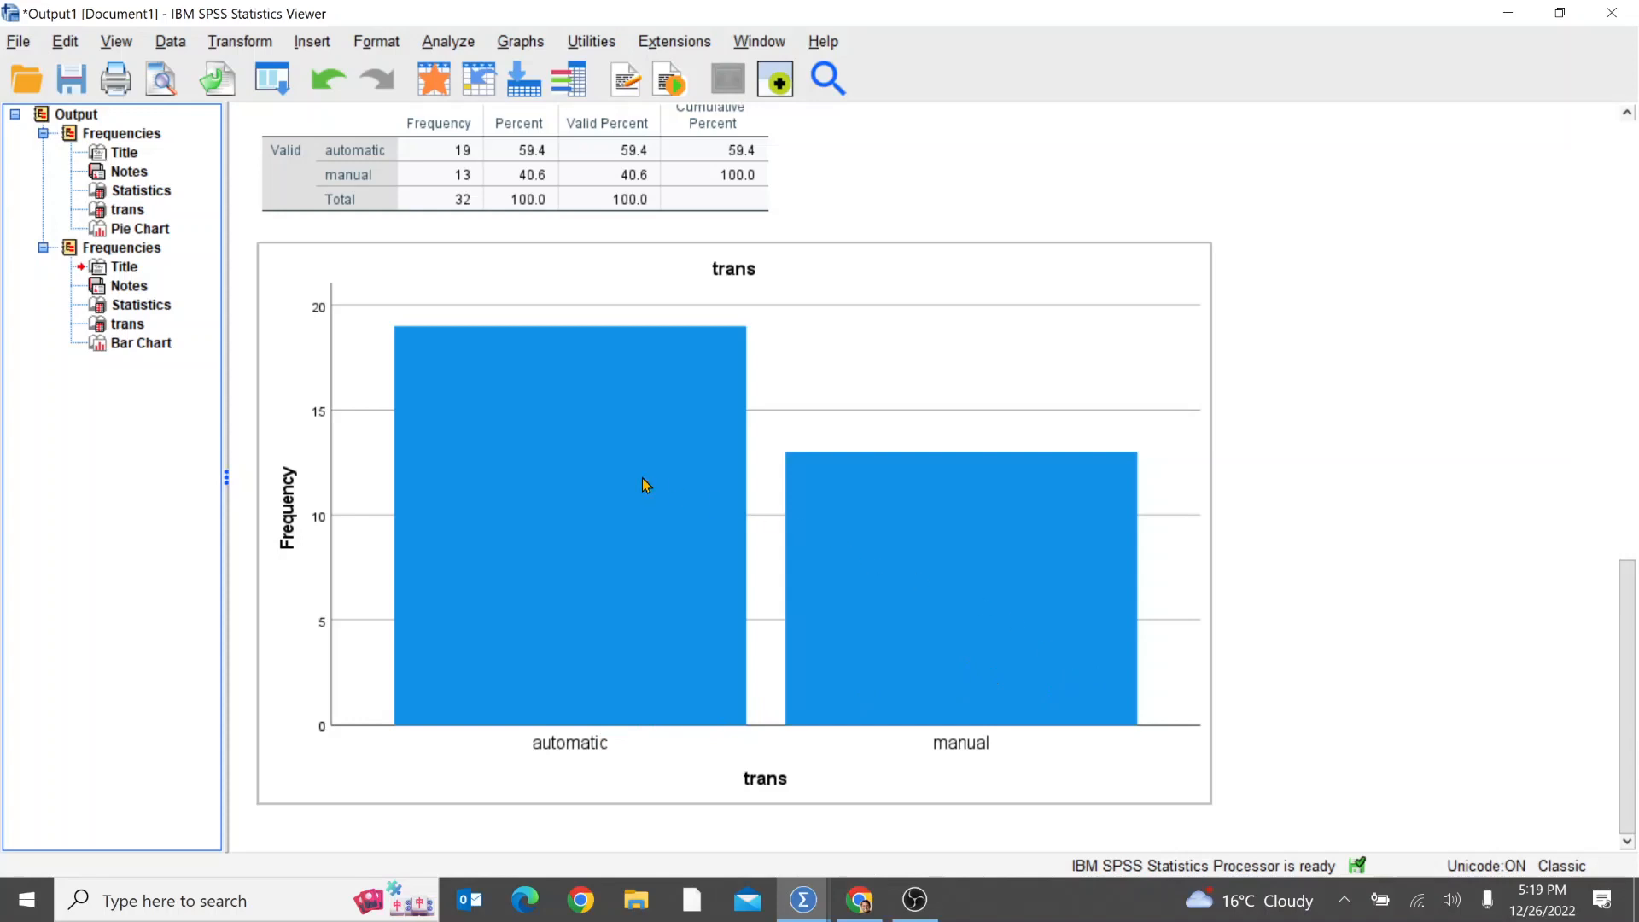
scroll(646, 484, "up", 2)
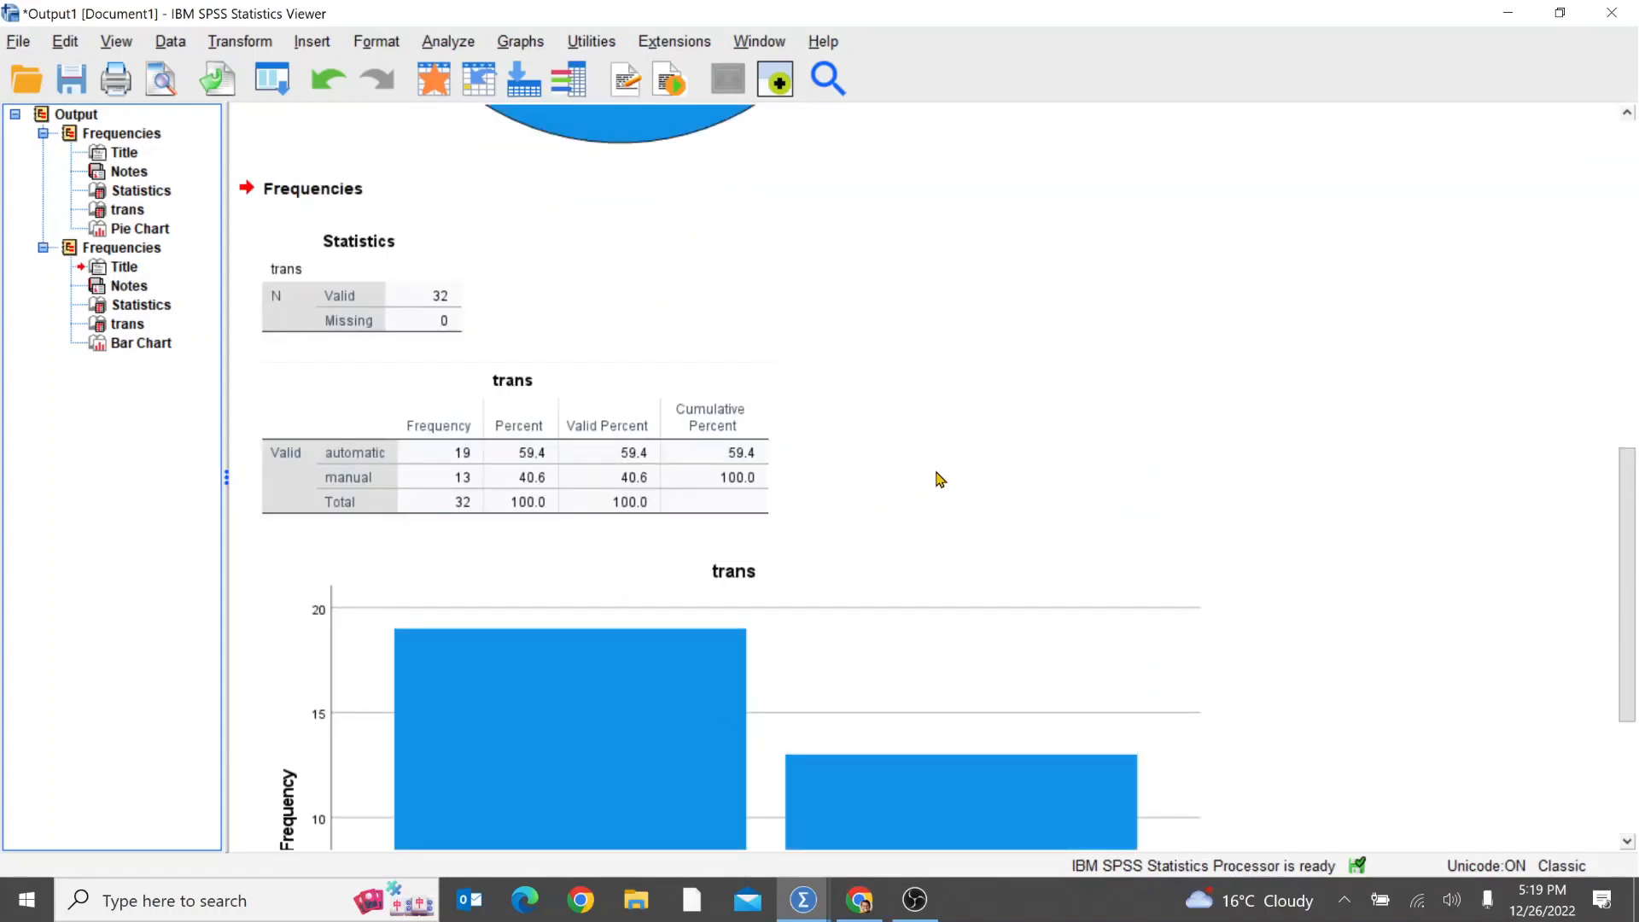
scroll(939, 479, "up", 9)
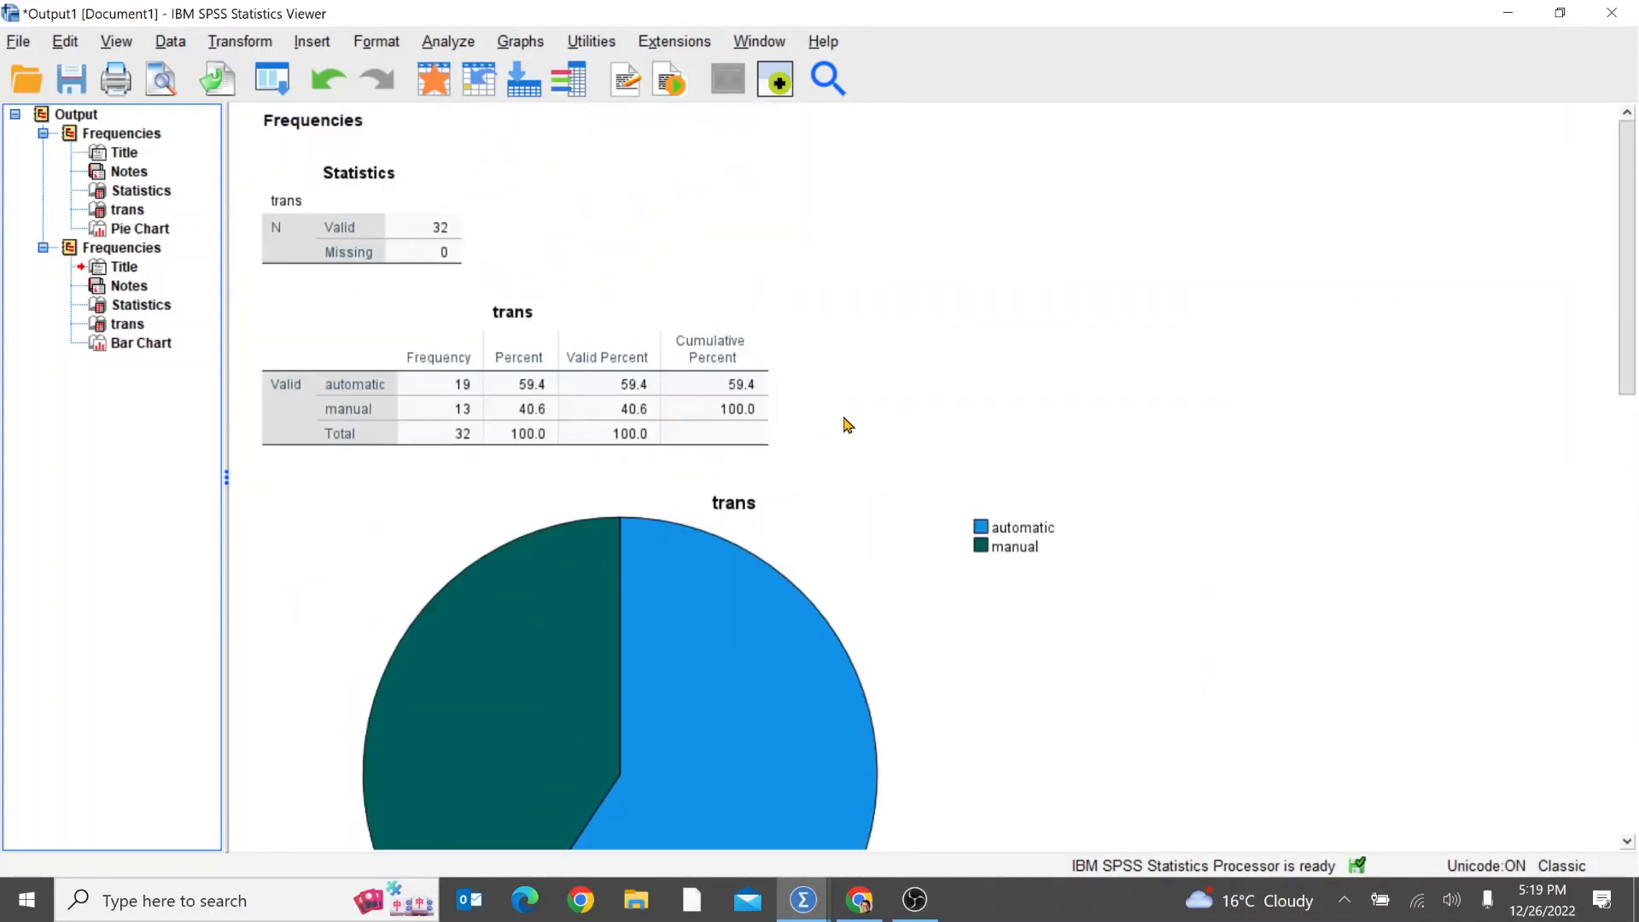
scroll(834, 479, "down", 4)
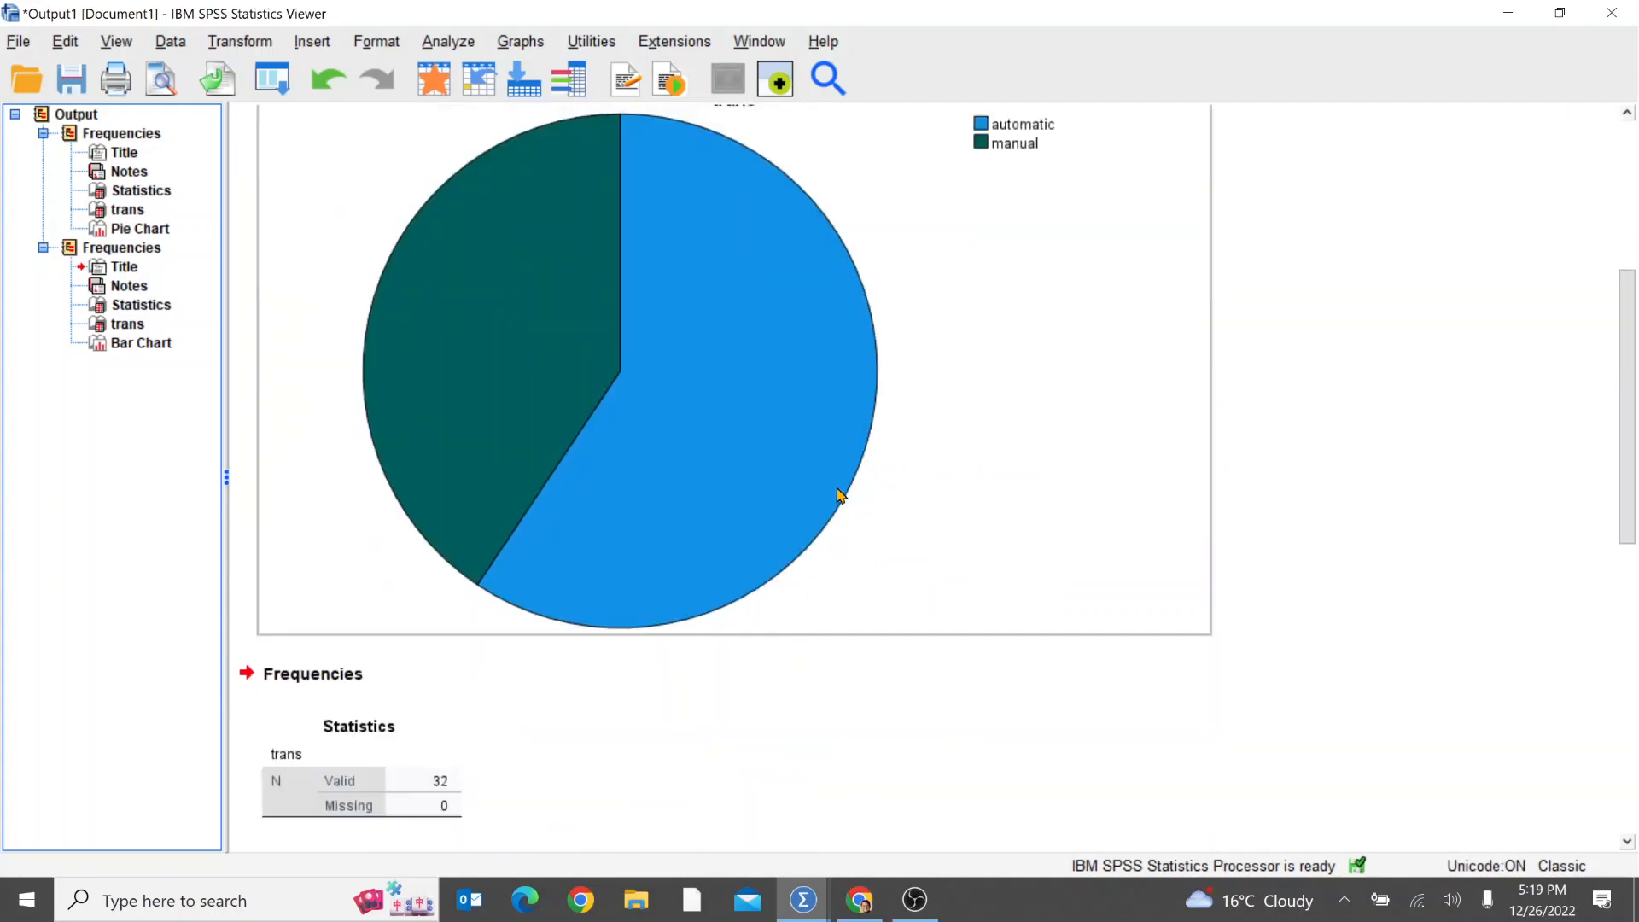
scroll(842, 501, "up", 4)
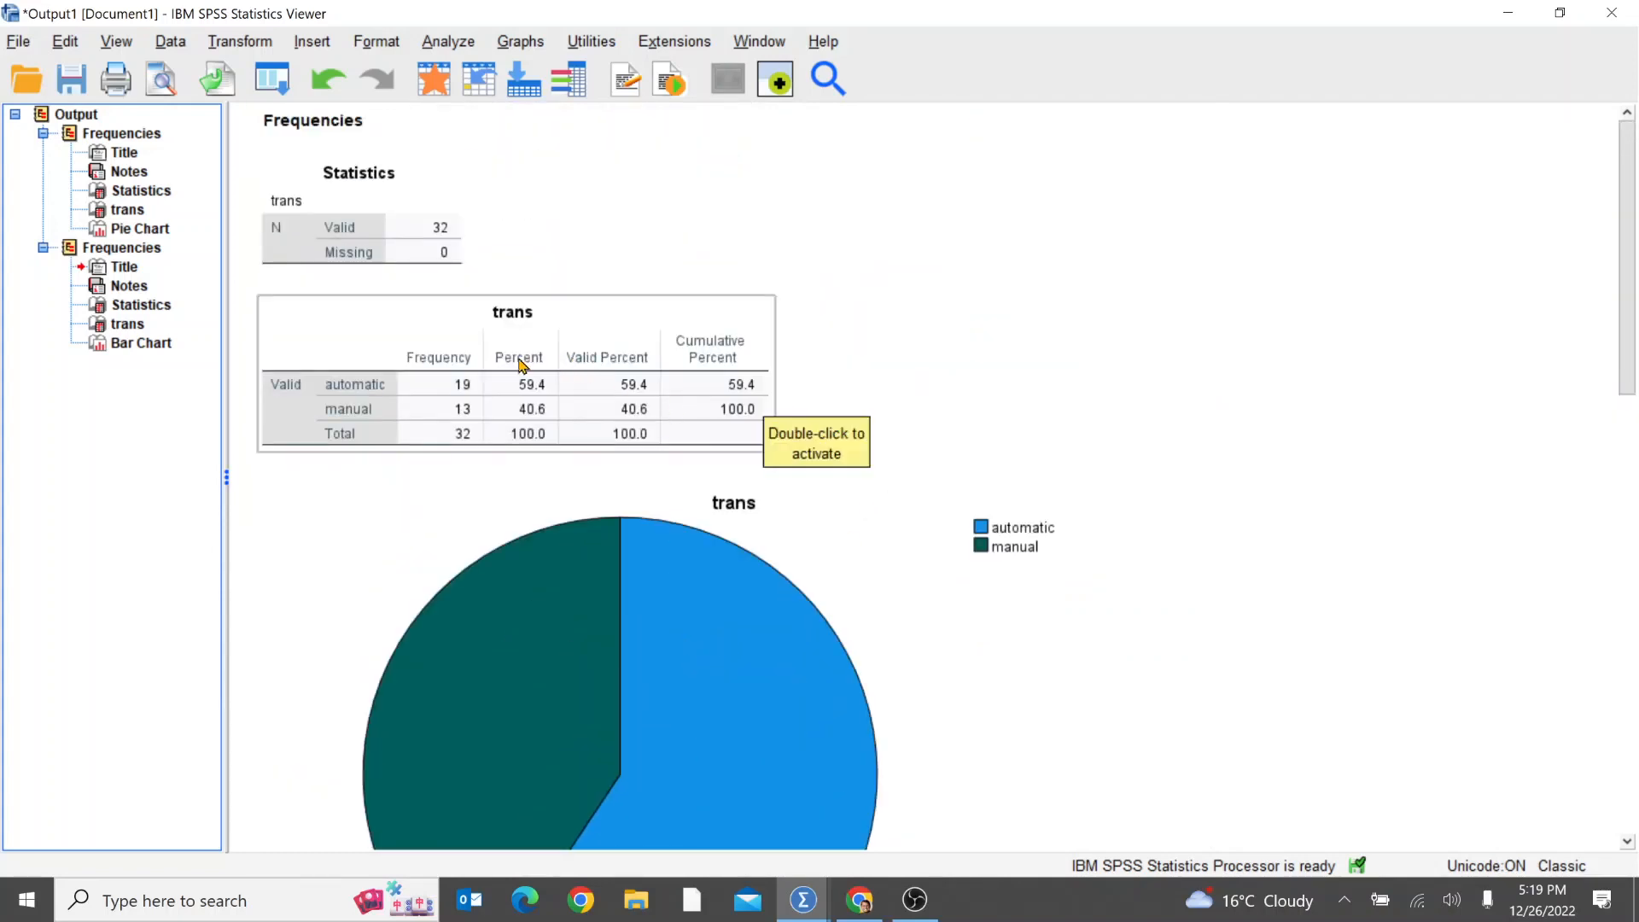
Step: Open the first trans frequency table for editing and set the font size of its data cells to 16
double_click(590, 374)
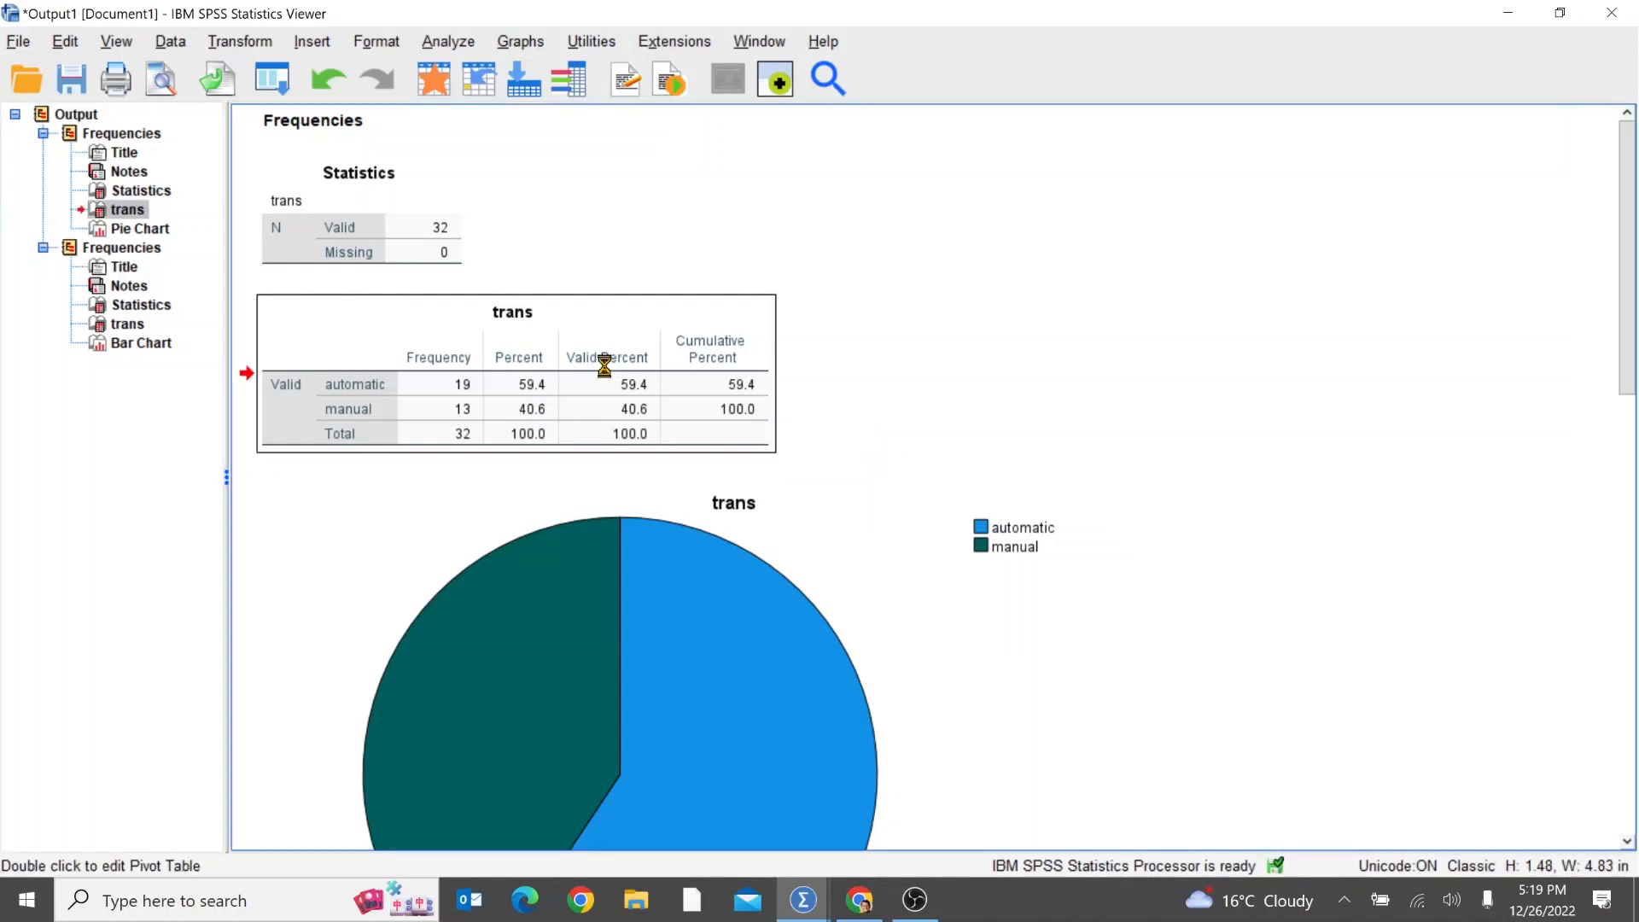
left_click(537, 348)
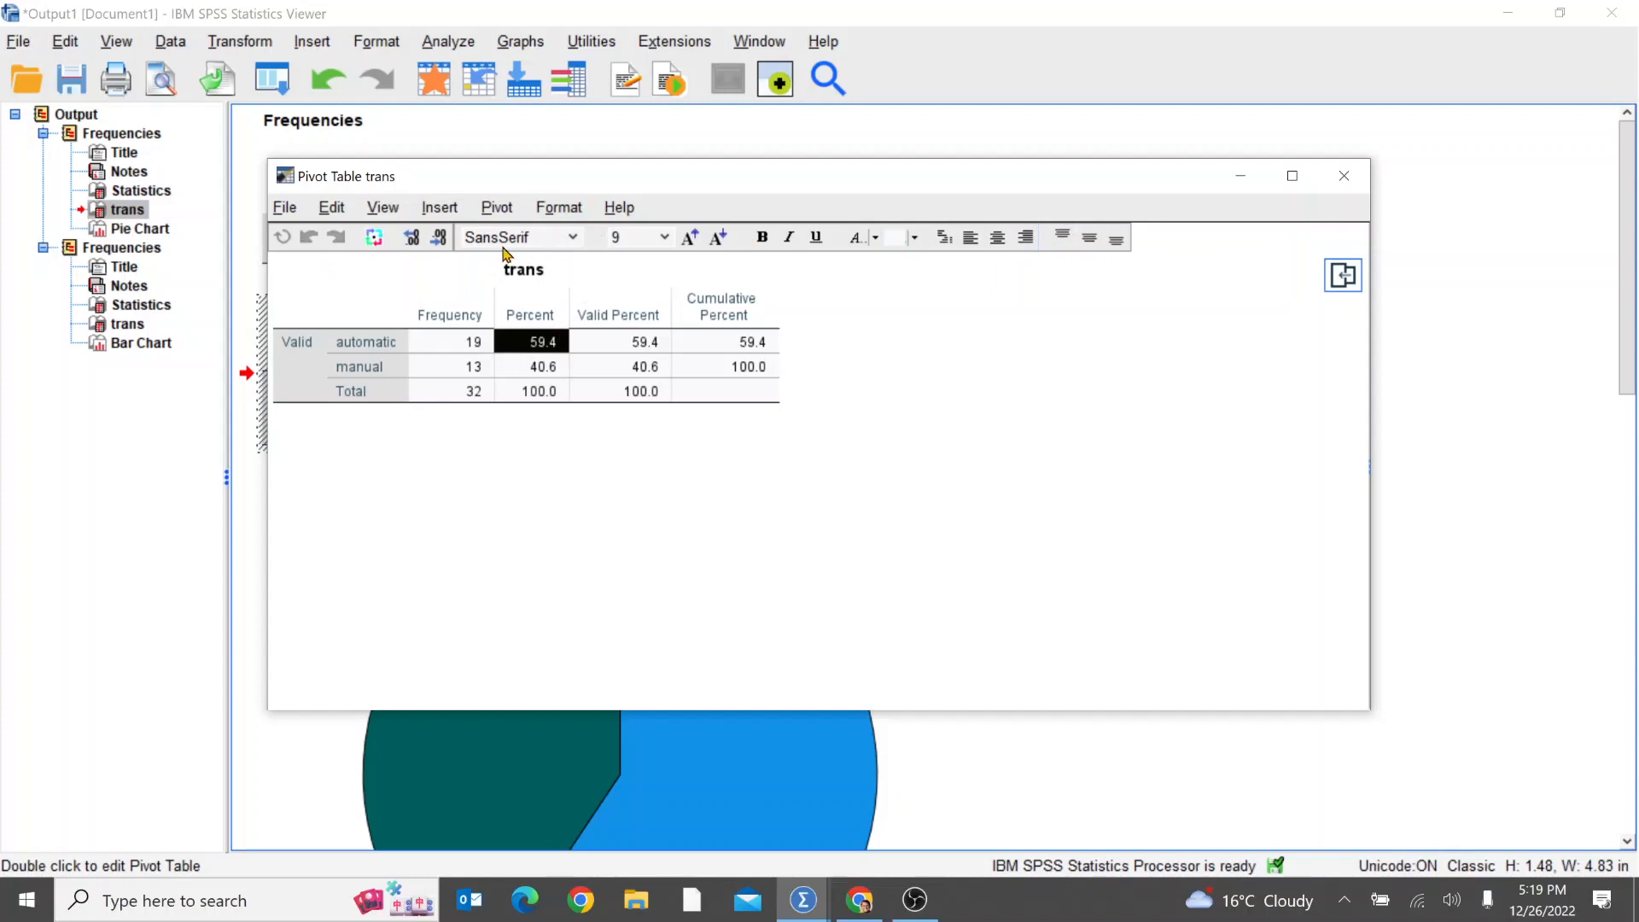
left_click(465, 342)
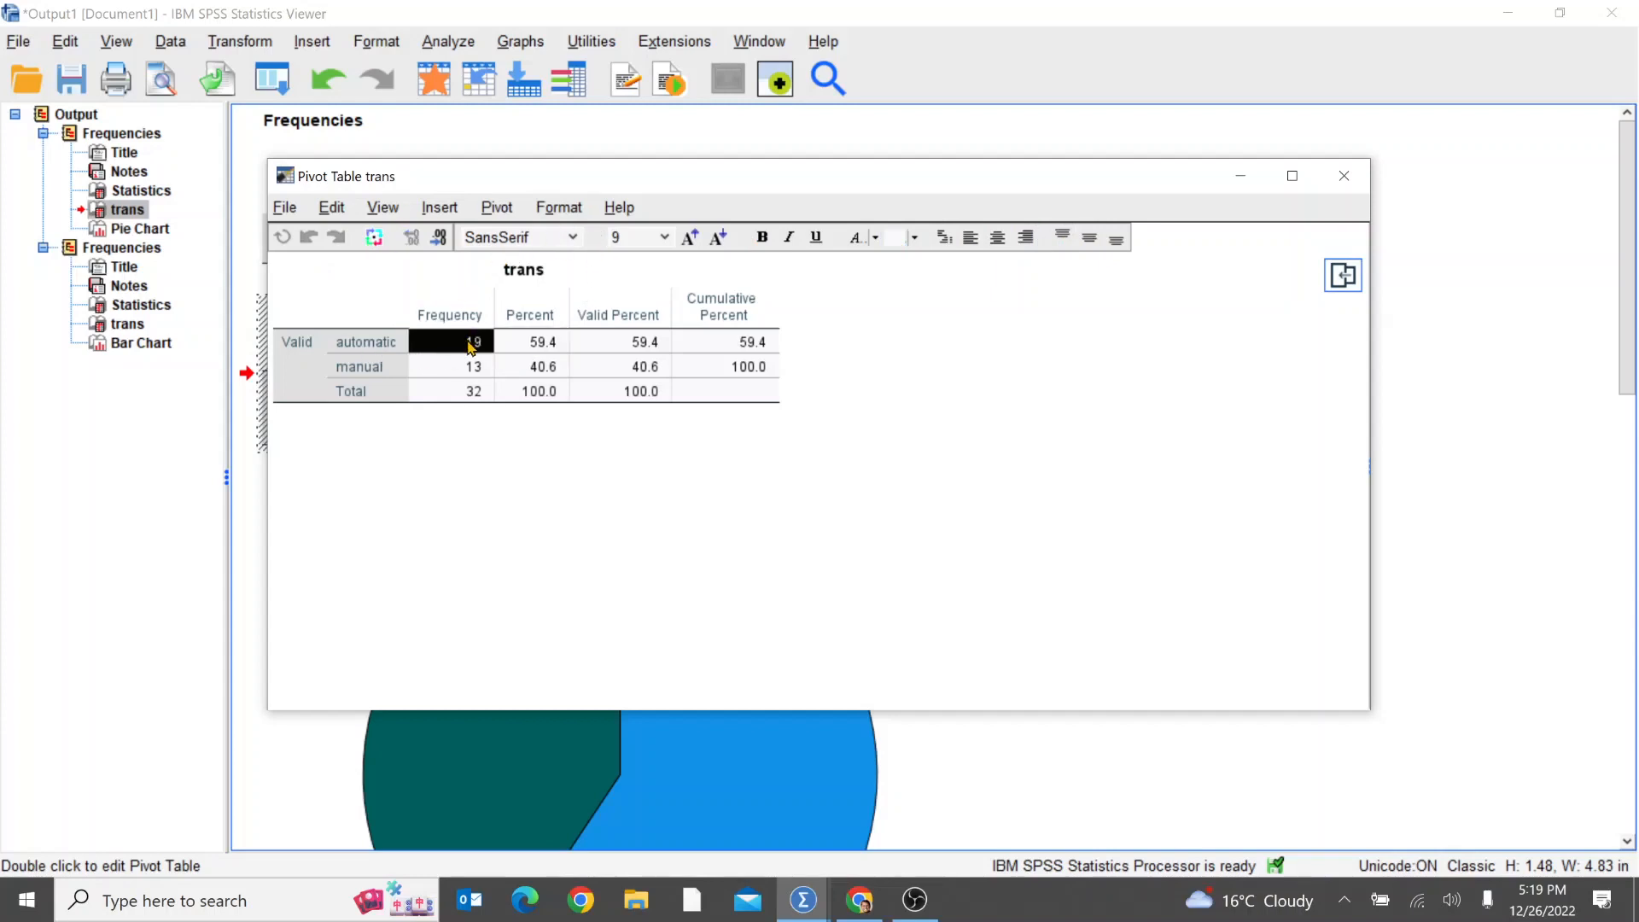
left_click(706, 399, "shift")
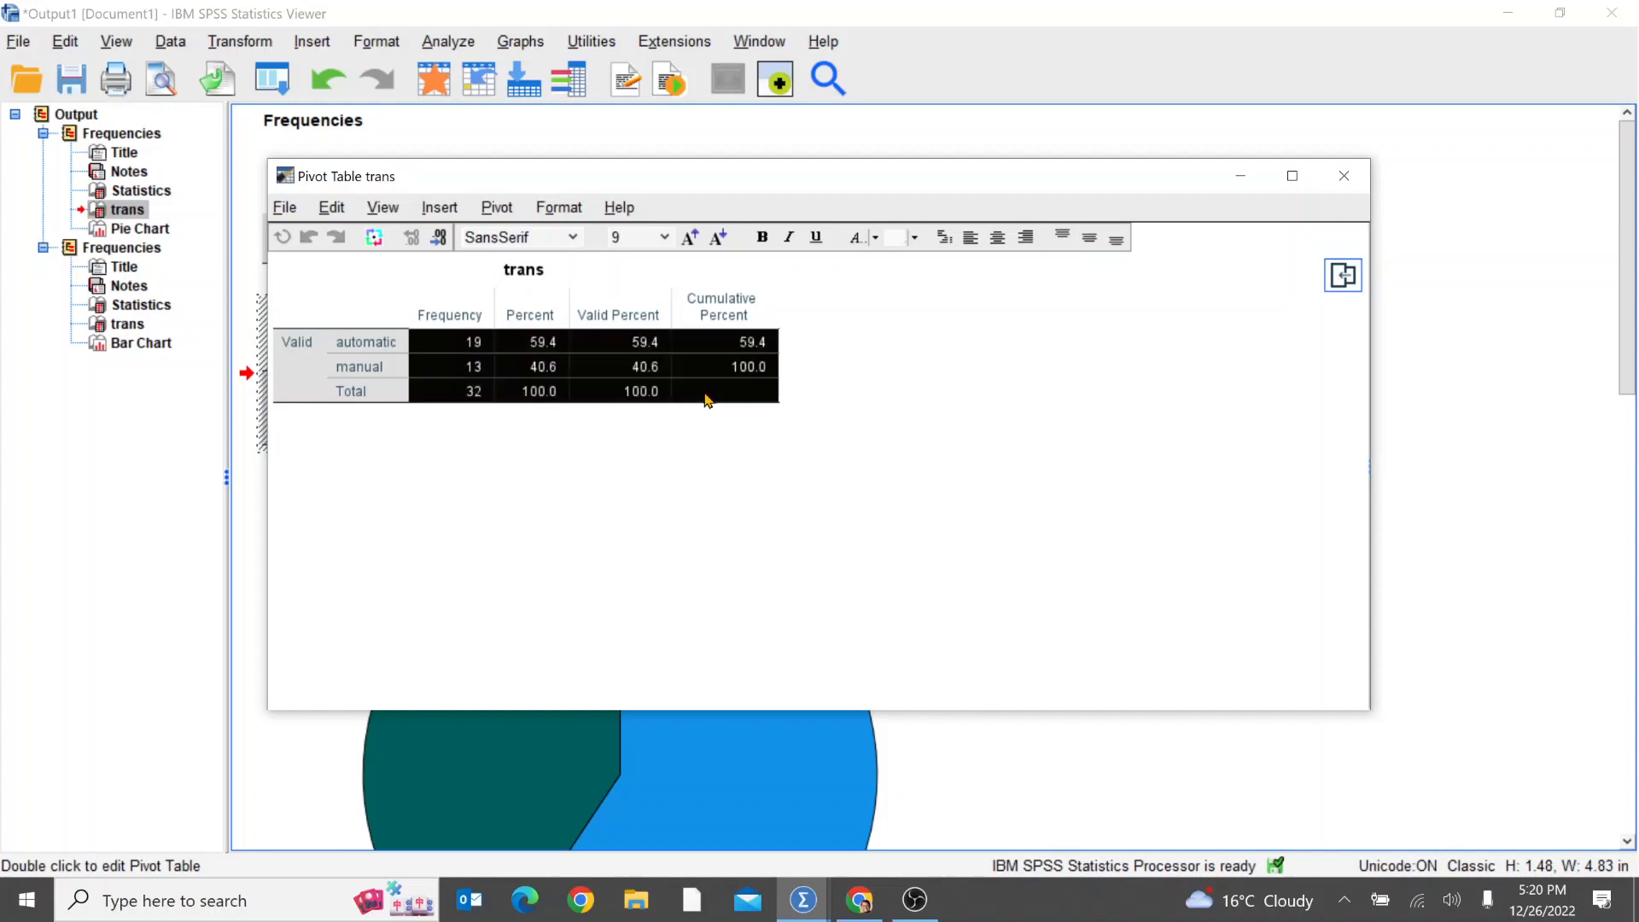
left_click(664, 237)
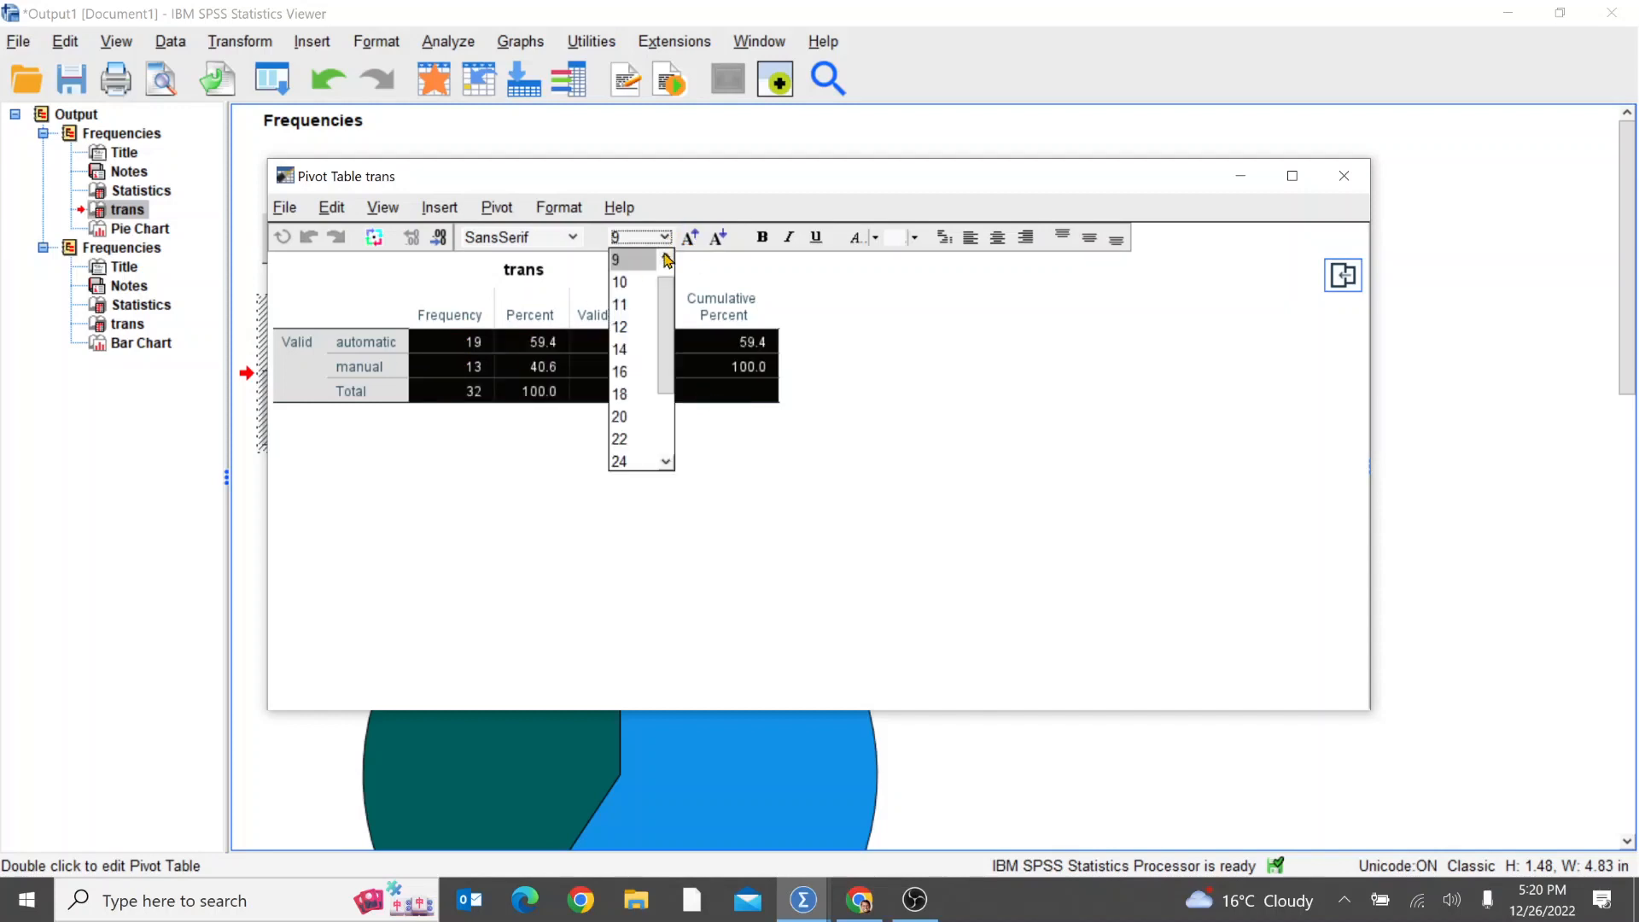
left_click(634, 371)
left_click(747, 423)
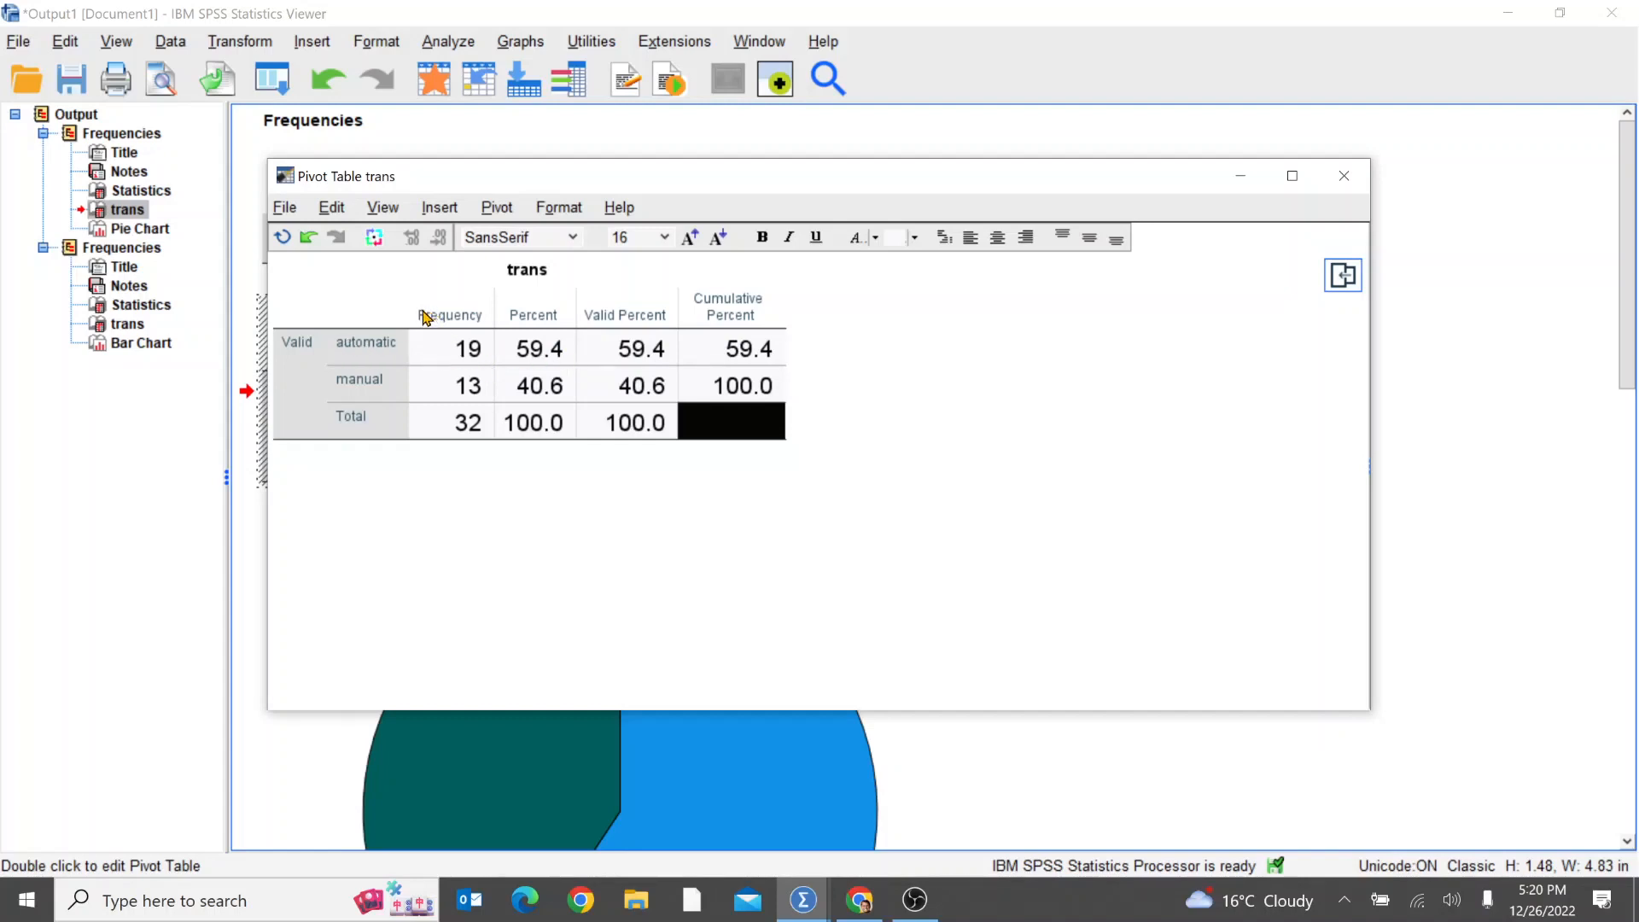
Step: Make the text of all row labels, column headings and data cells in the trans table bold and italic
left_click_drag(378, 319, 710, 409)
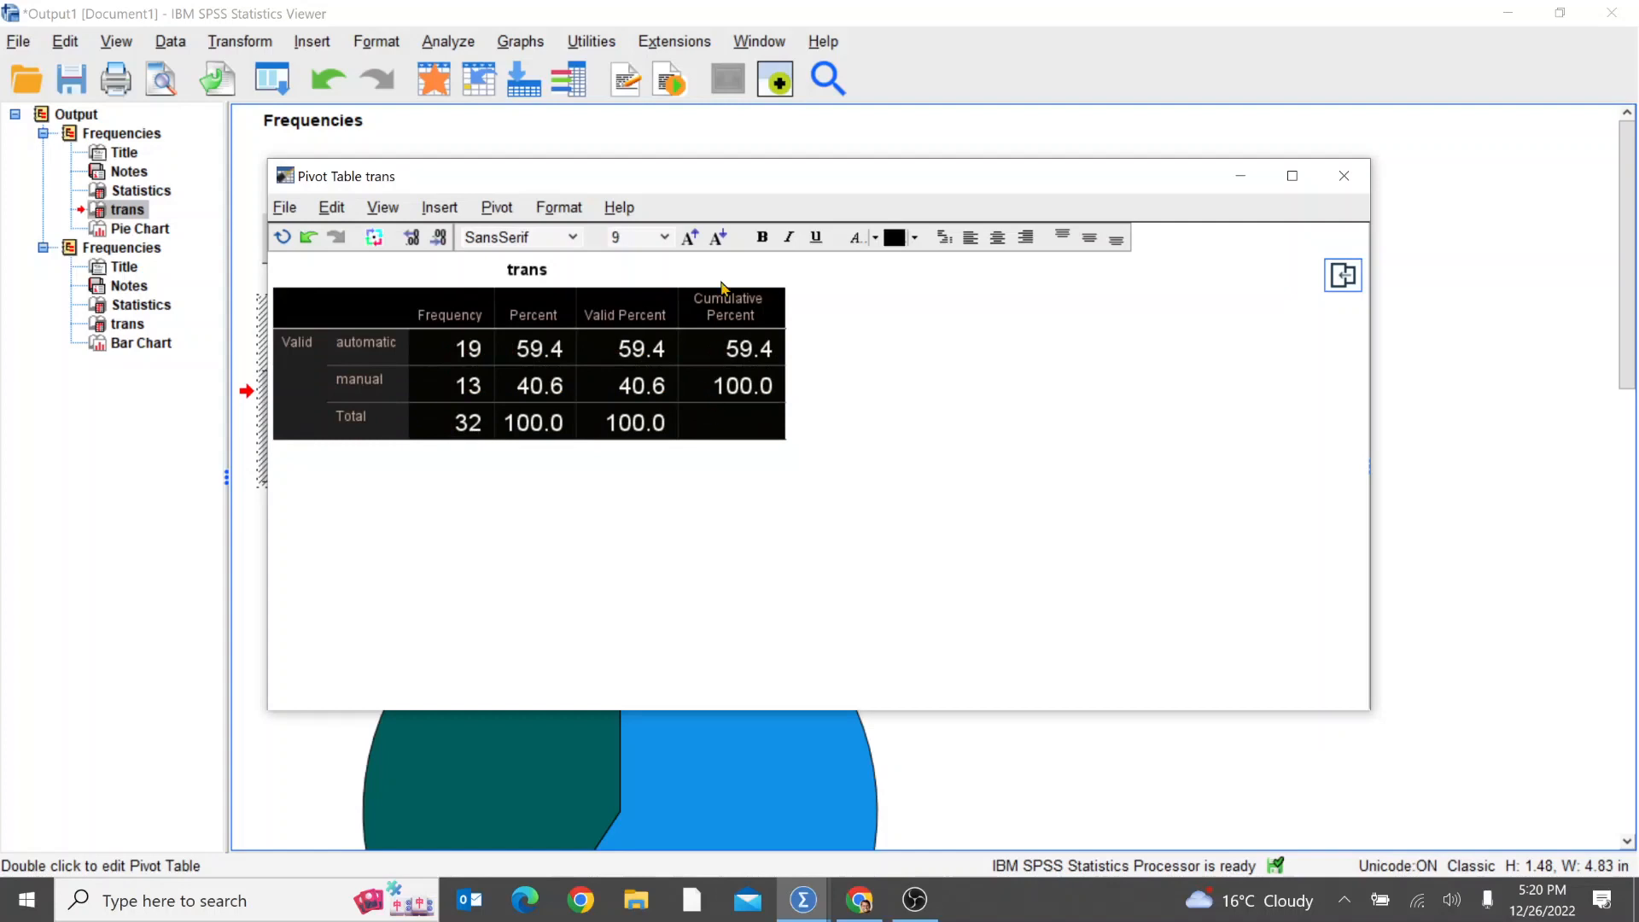
left_click(764, 239)
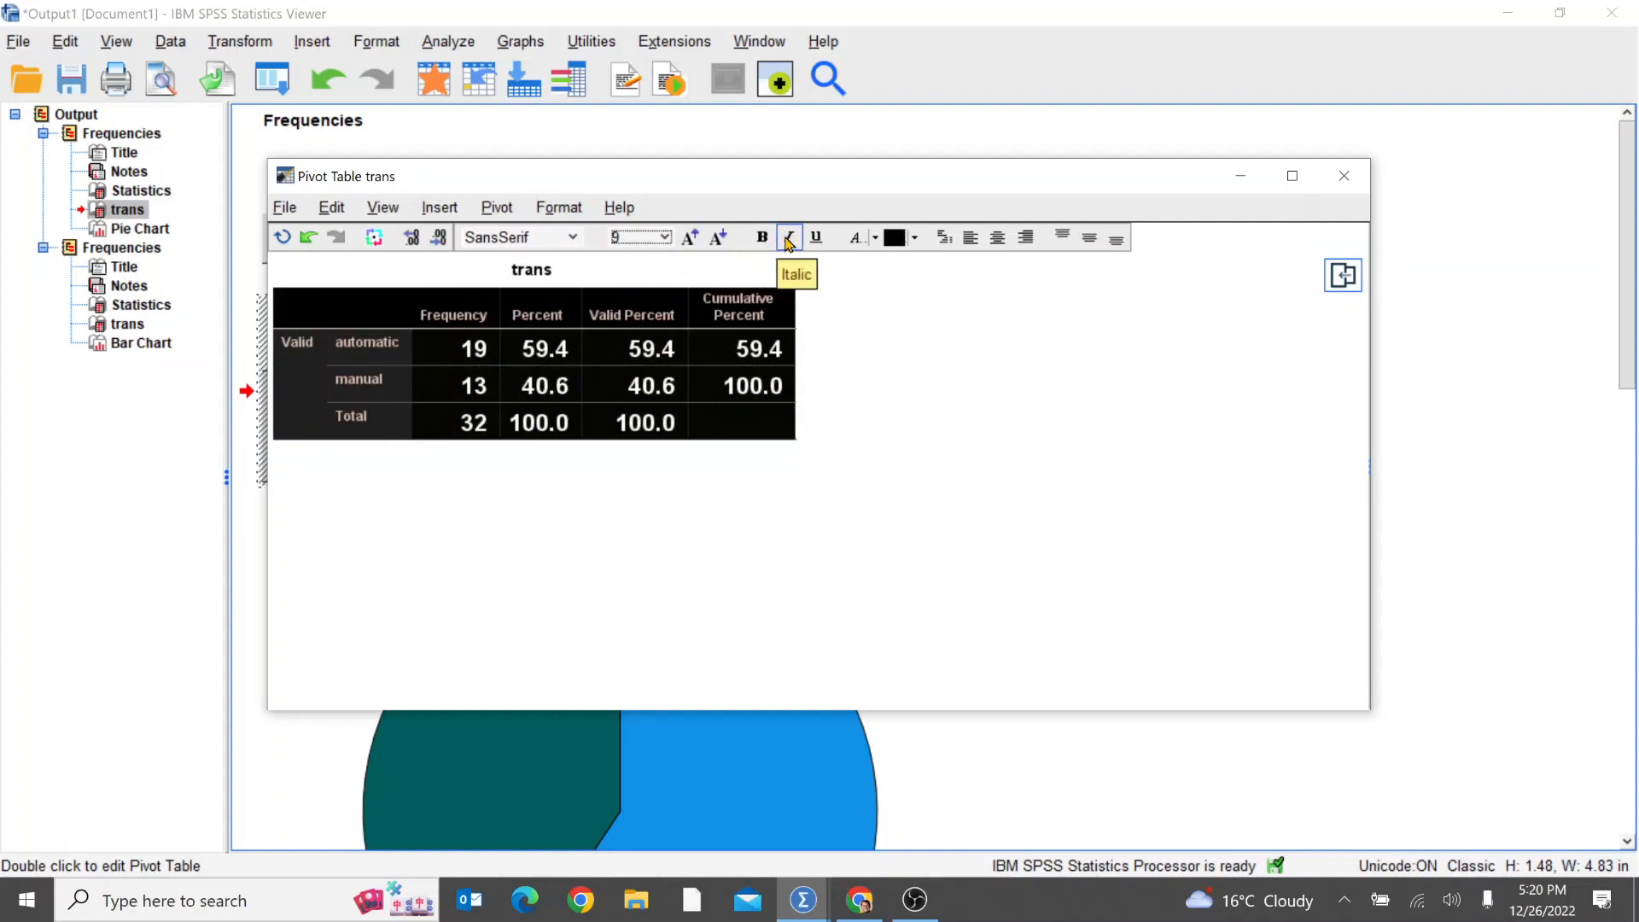
left_click(788, 238)
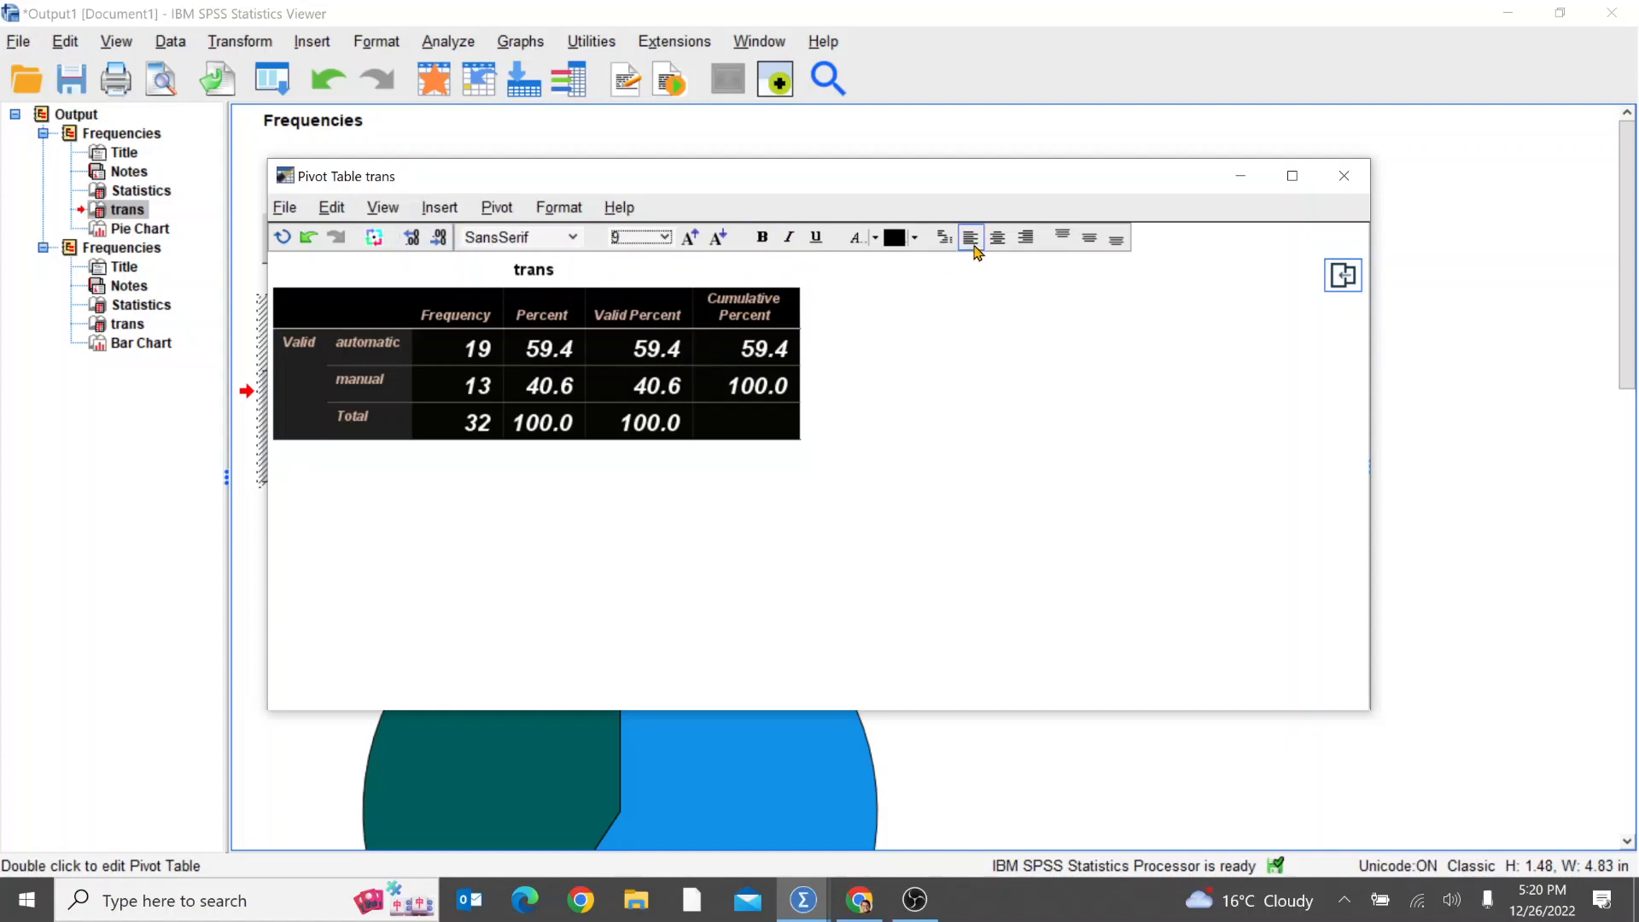
Step: Give the selected trans table cells a light yellow background and close the pivot table editor
left_click(916, 239)
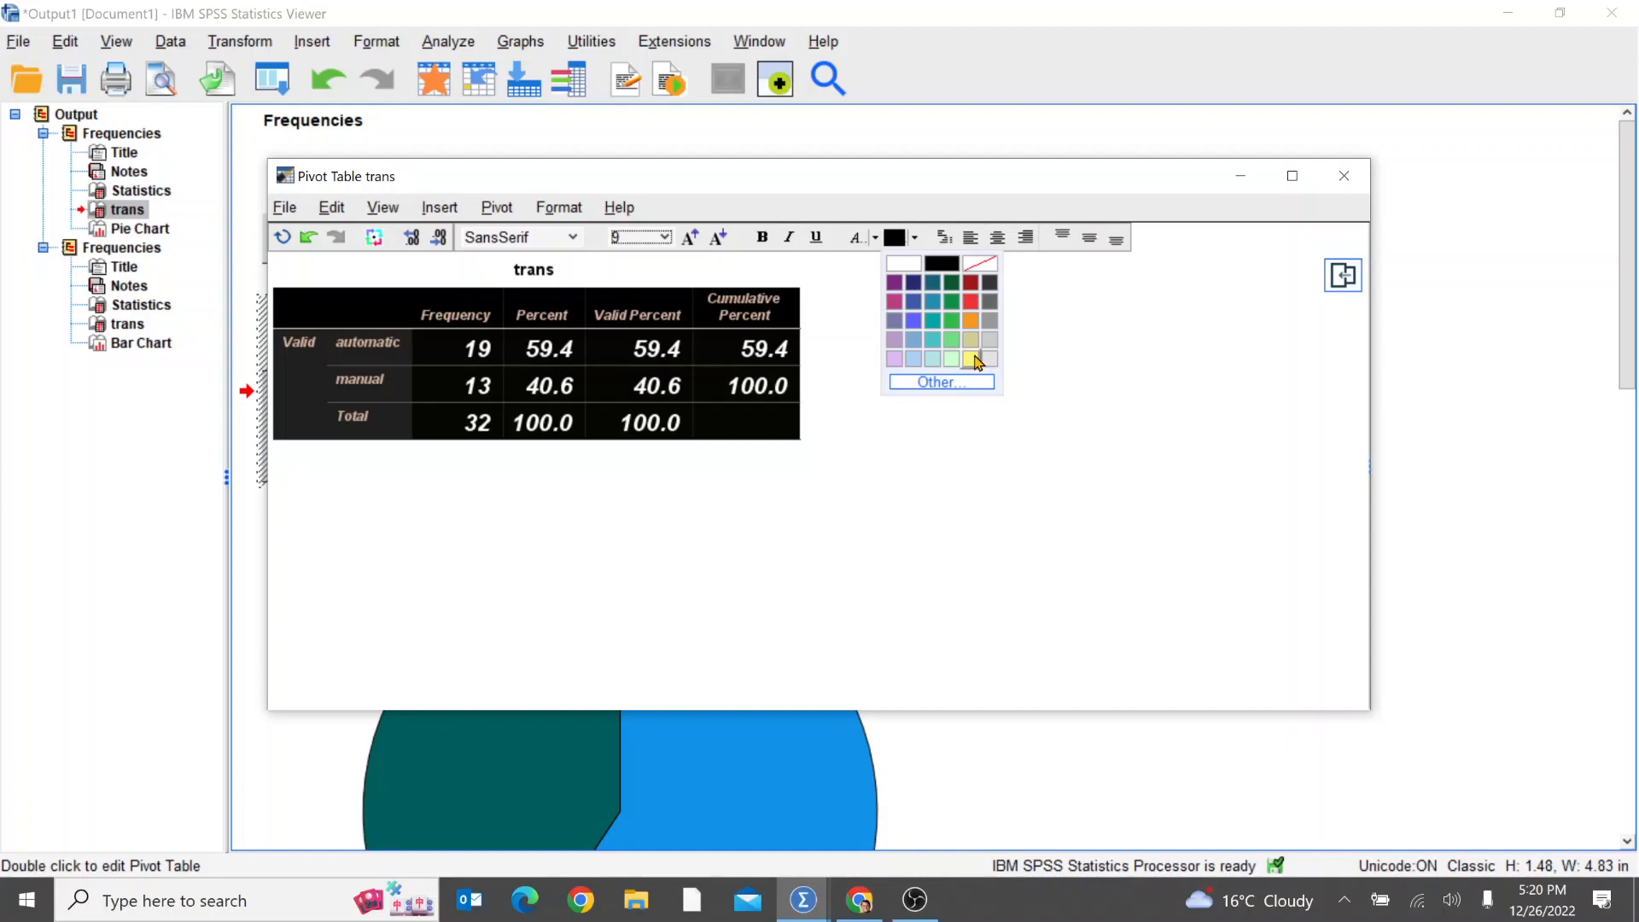
left_click(983, 359)
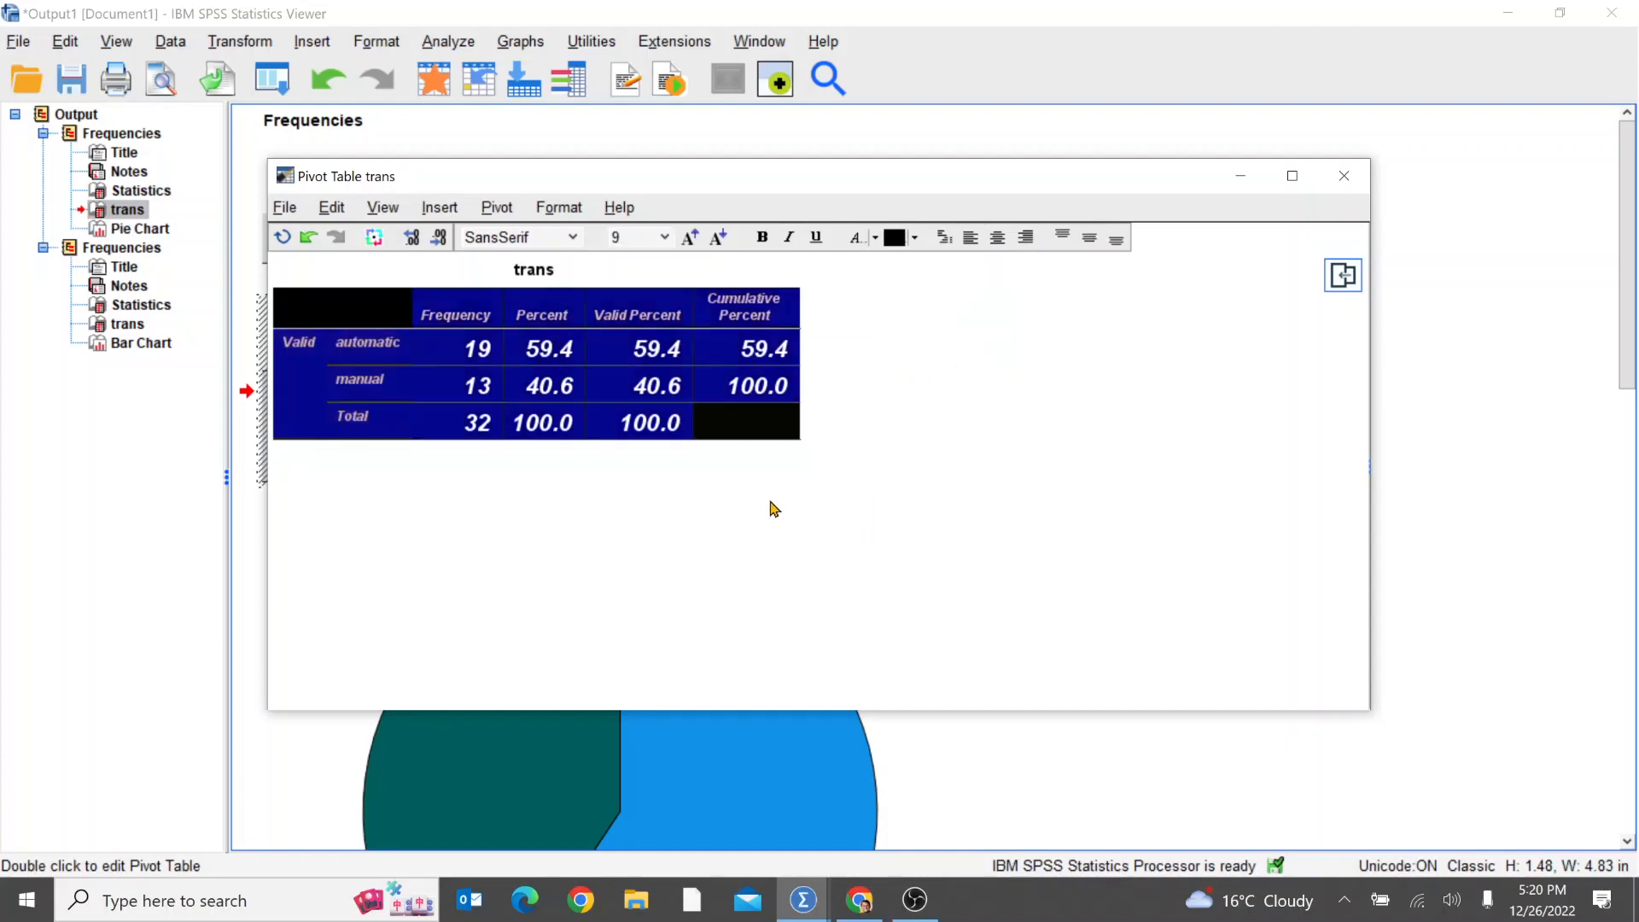
left_click(575, 366)
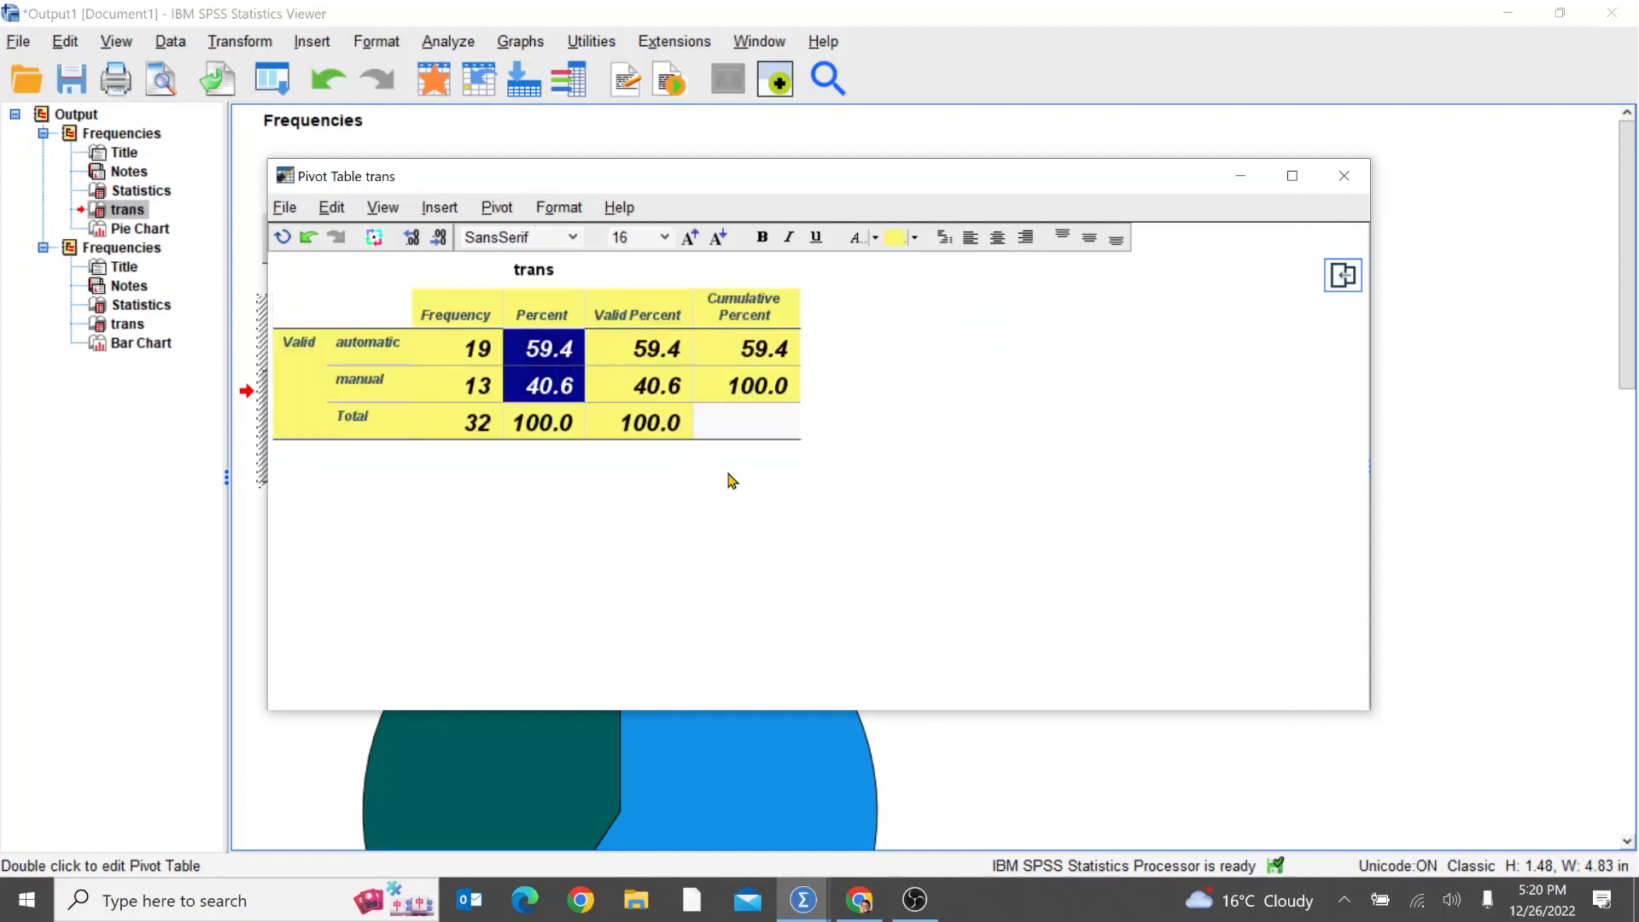
left_click(761, 427)
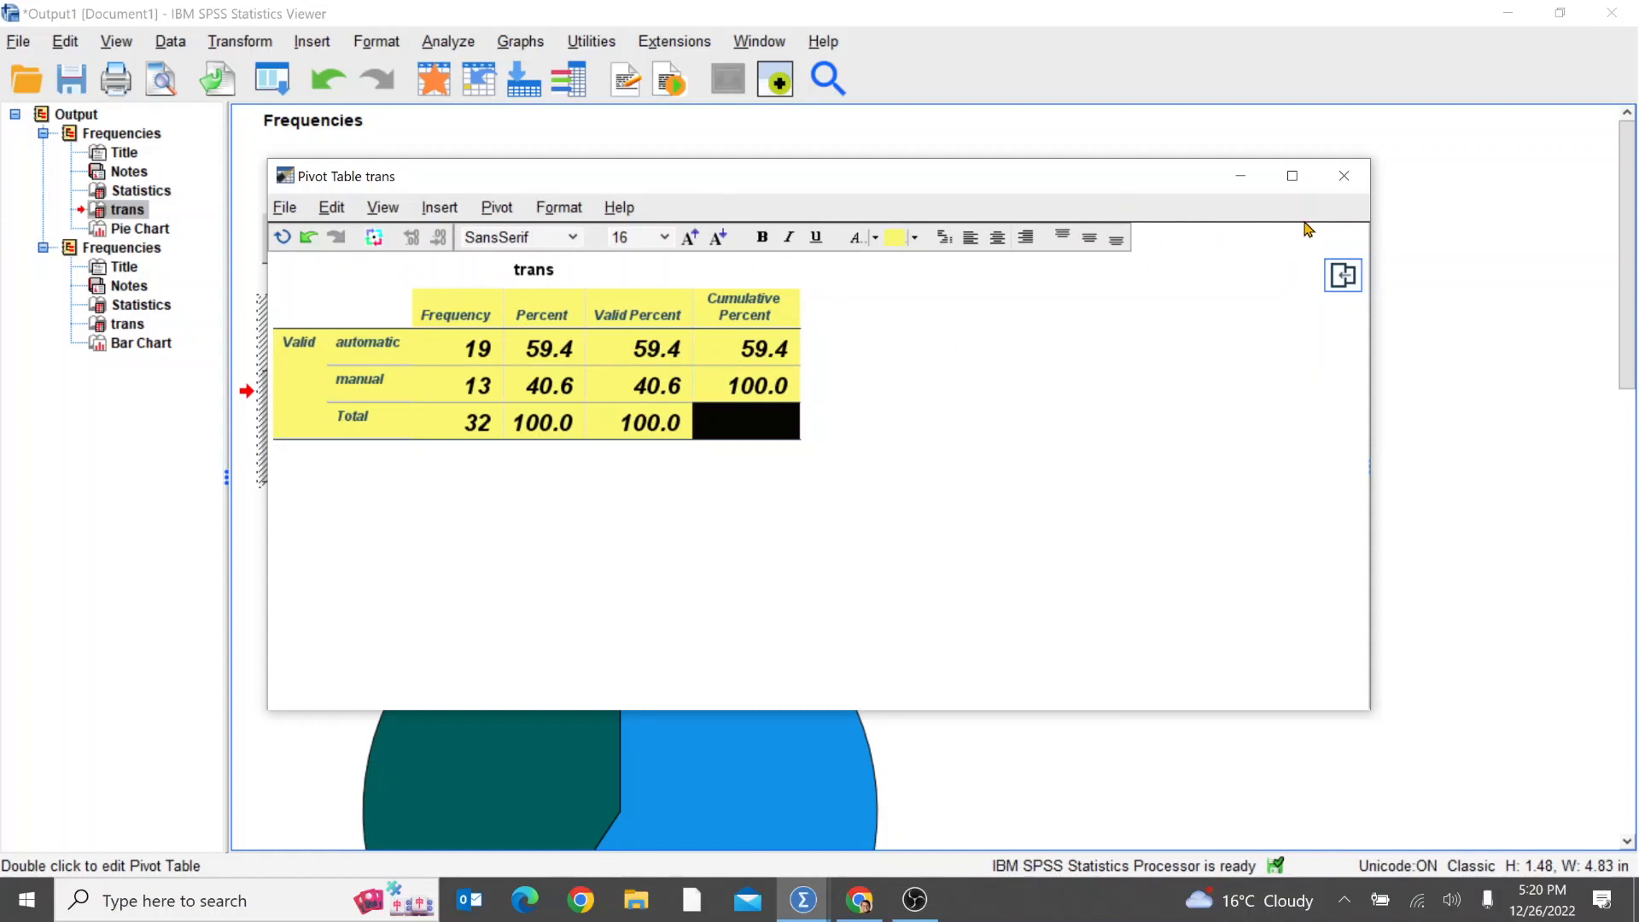
left_click(1347, 178)
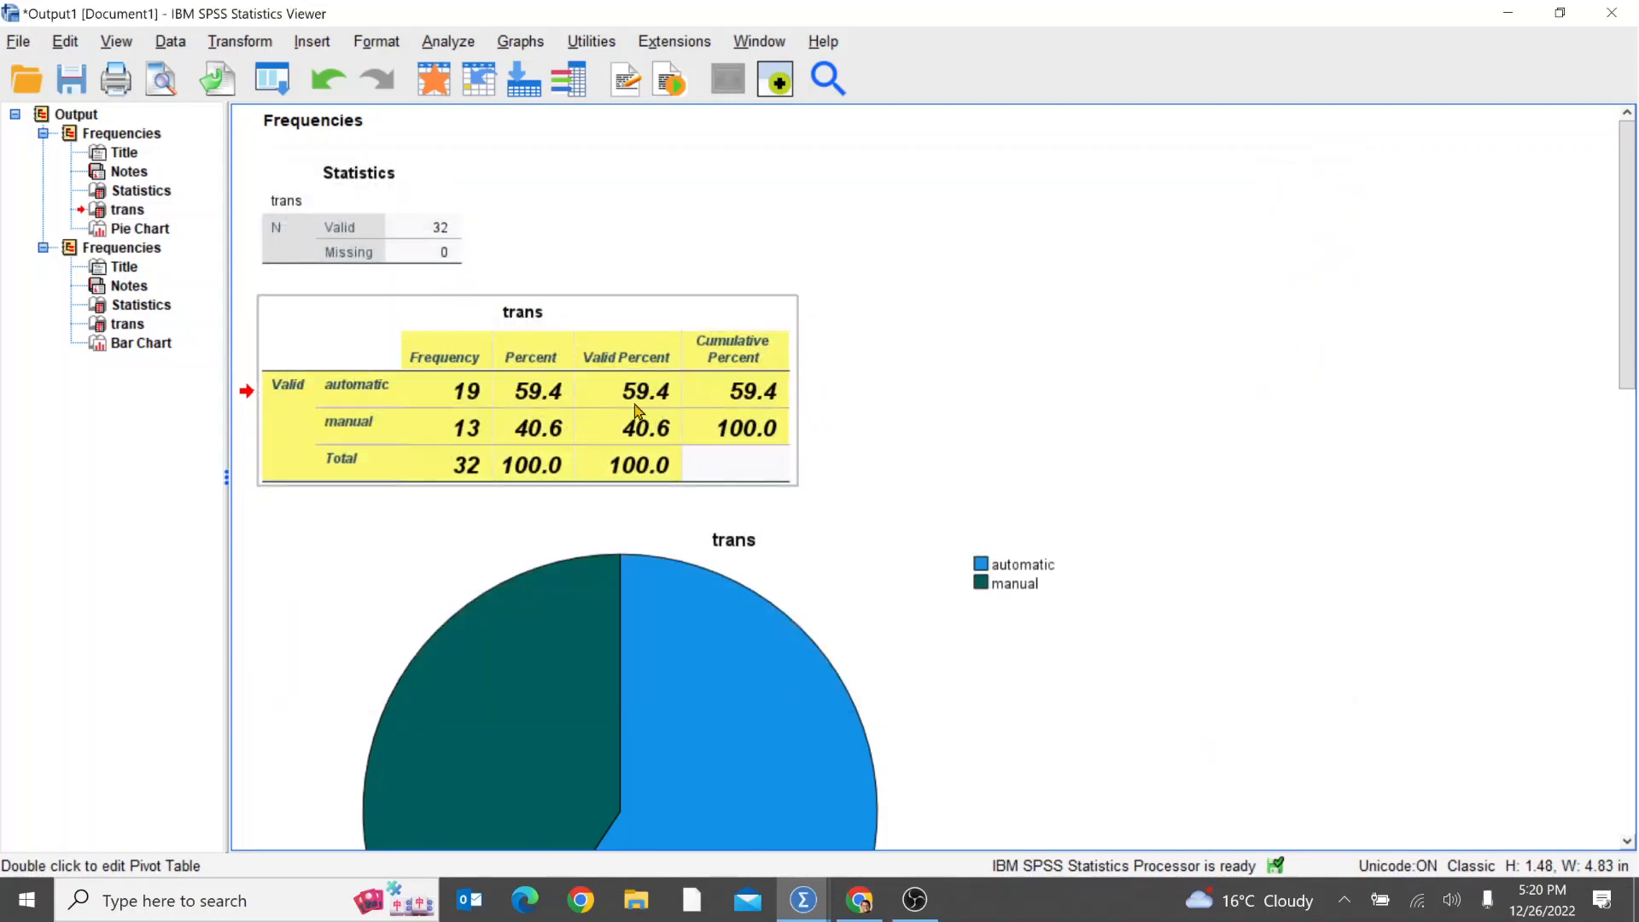
Step: Open the trans pie chart for editing and show percentage data labels on its slices
scroll(970, 512, "down", 3)
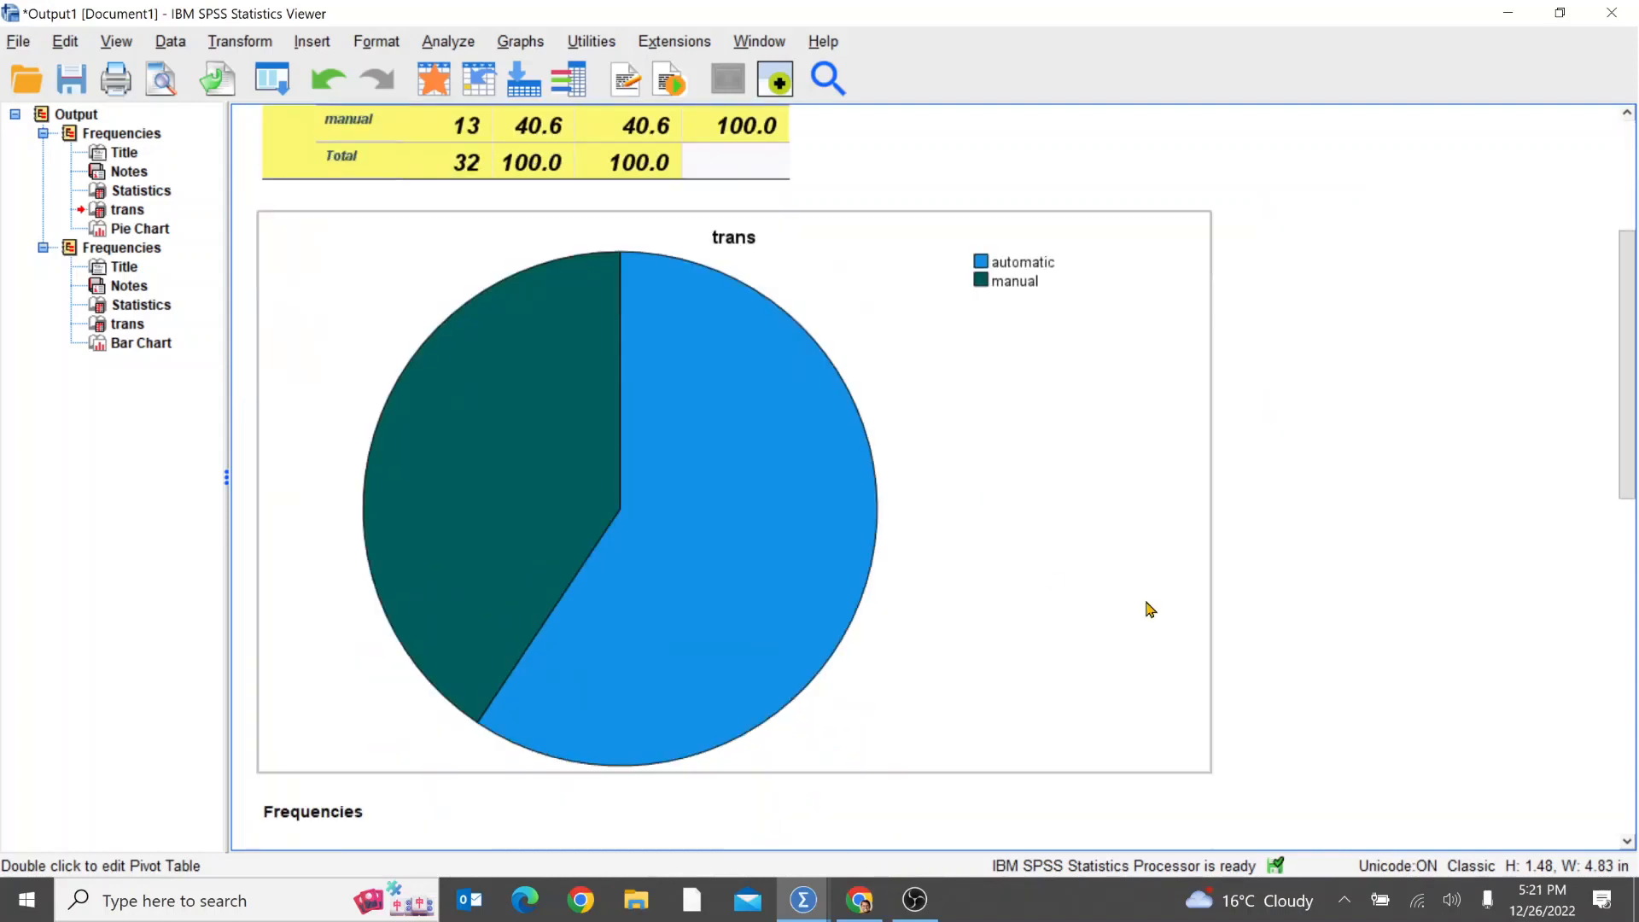
left_click(717, 484)
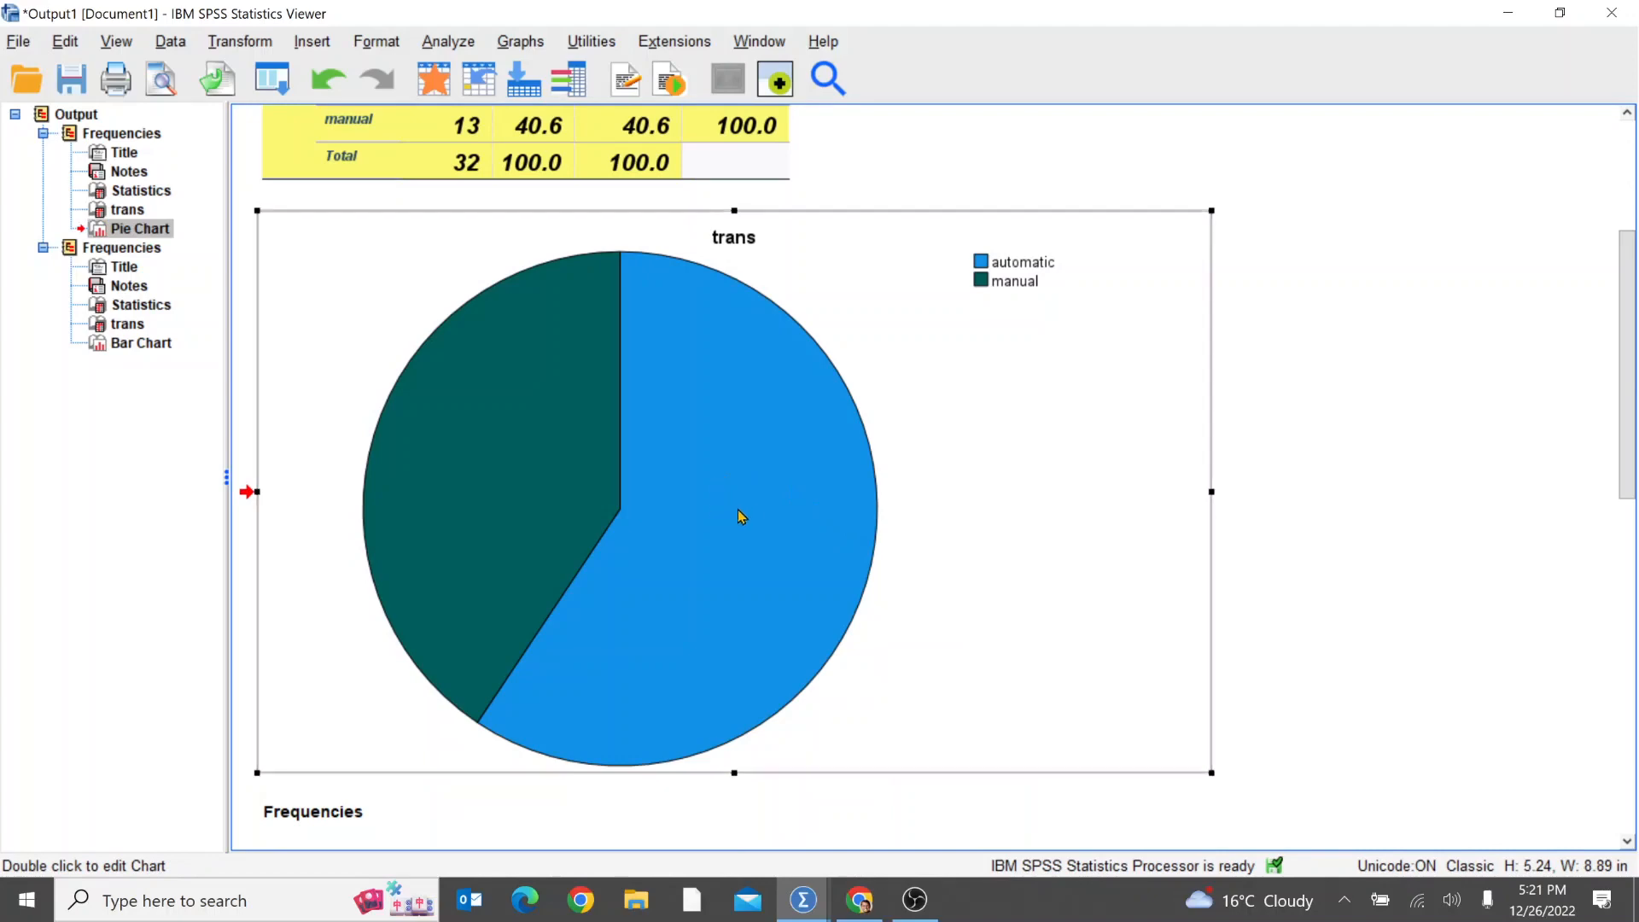
double_click(737, 503)
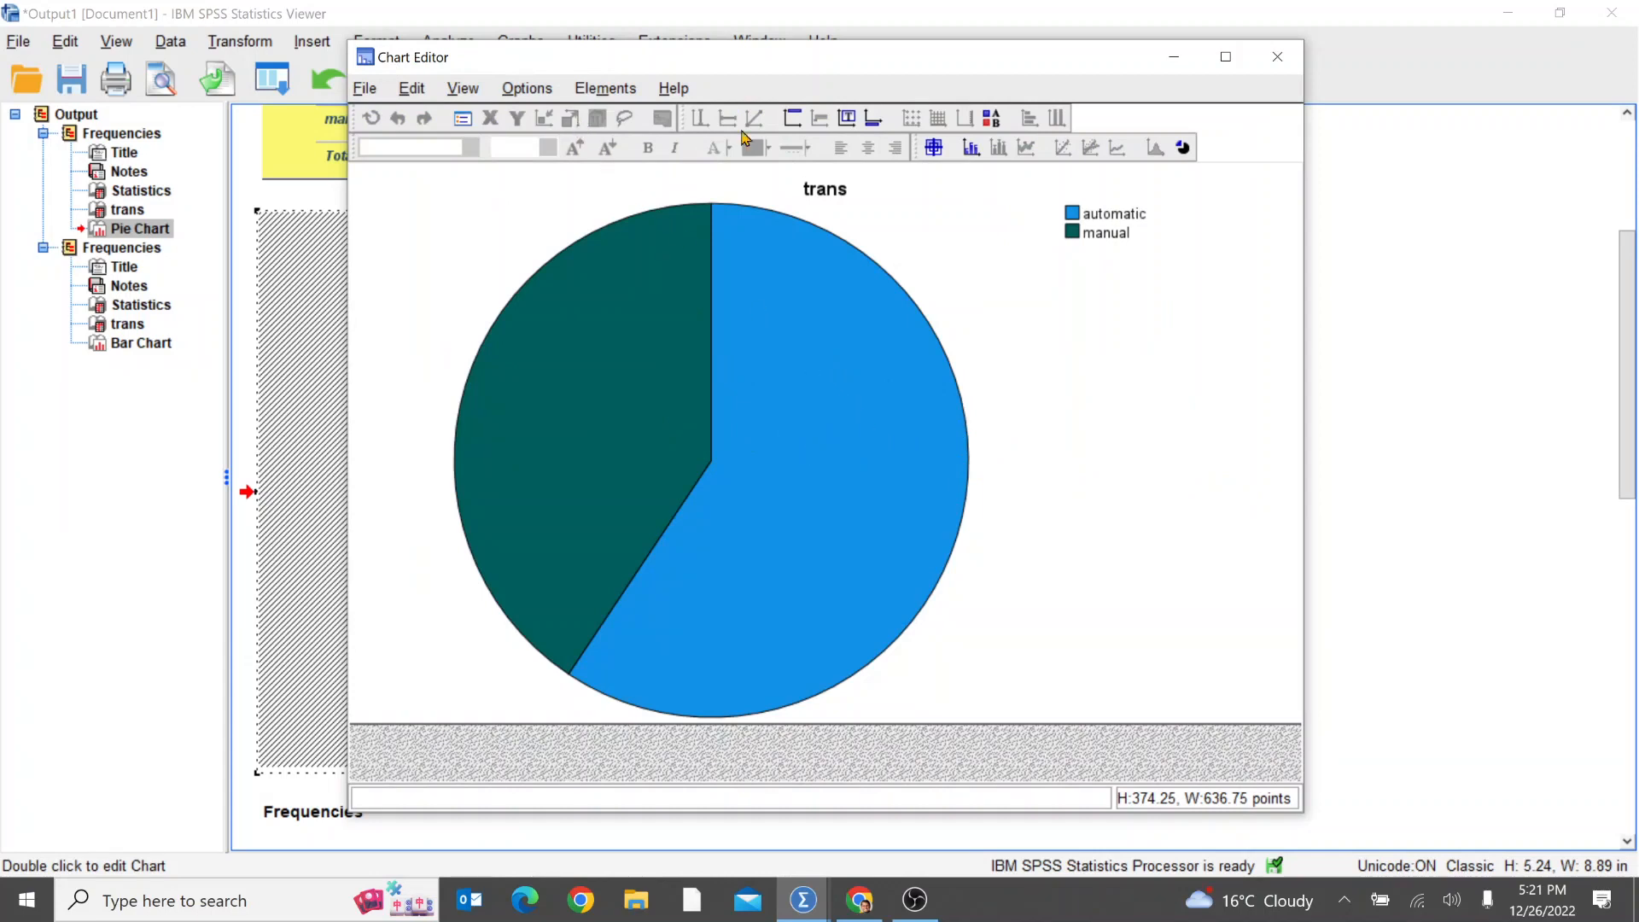
left_click(529, 89)
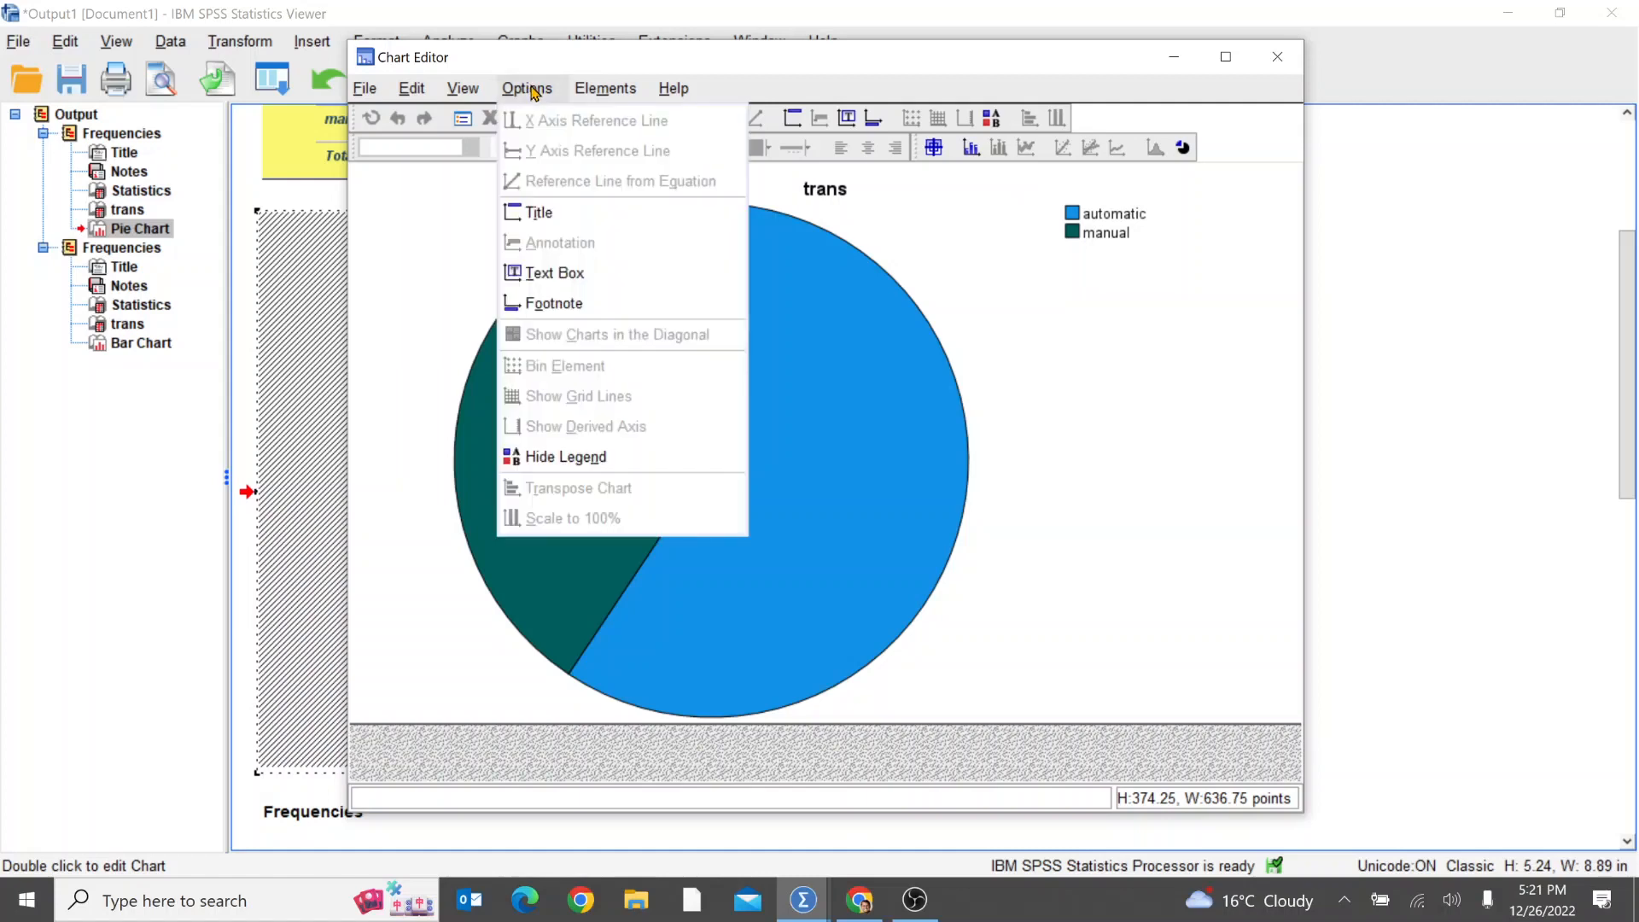
mouse_move(604, 90)
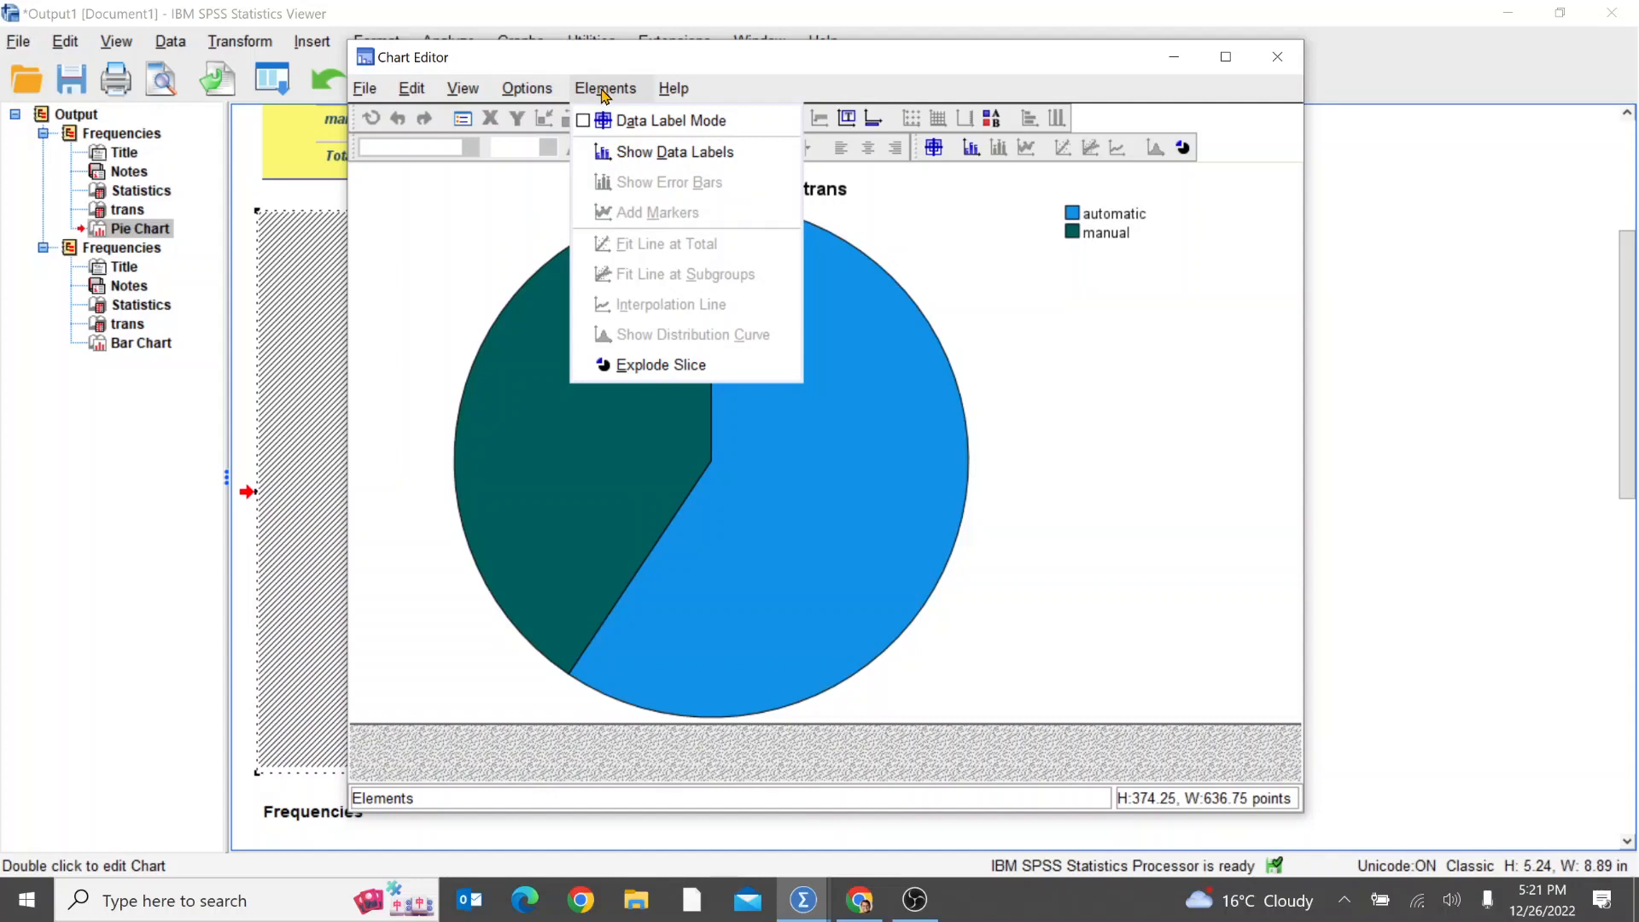
left_click(683, 159)
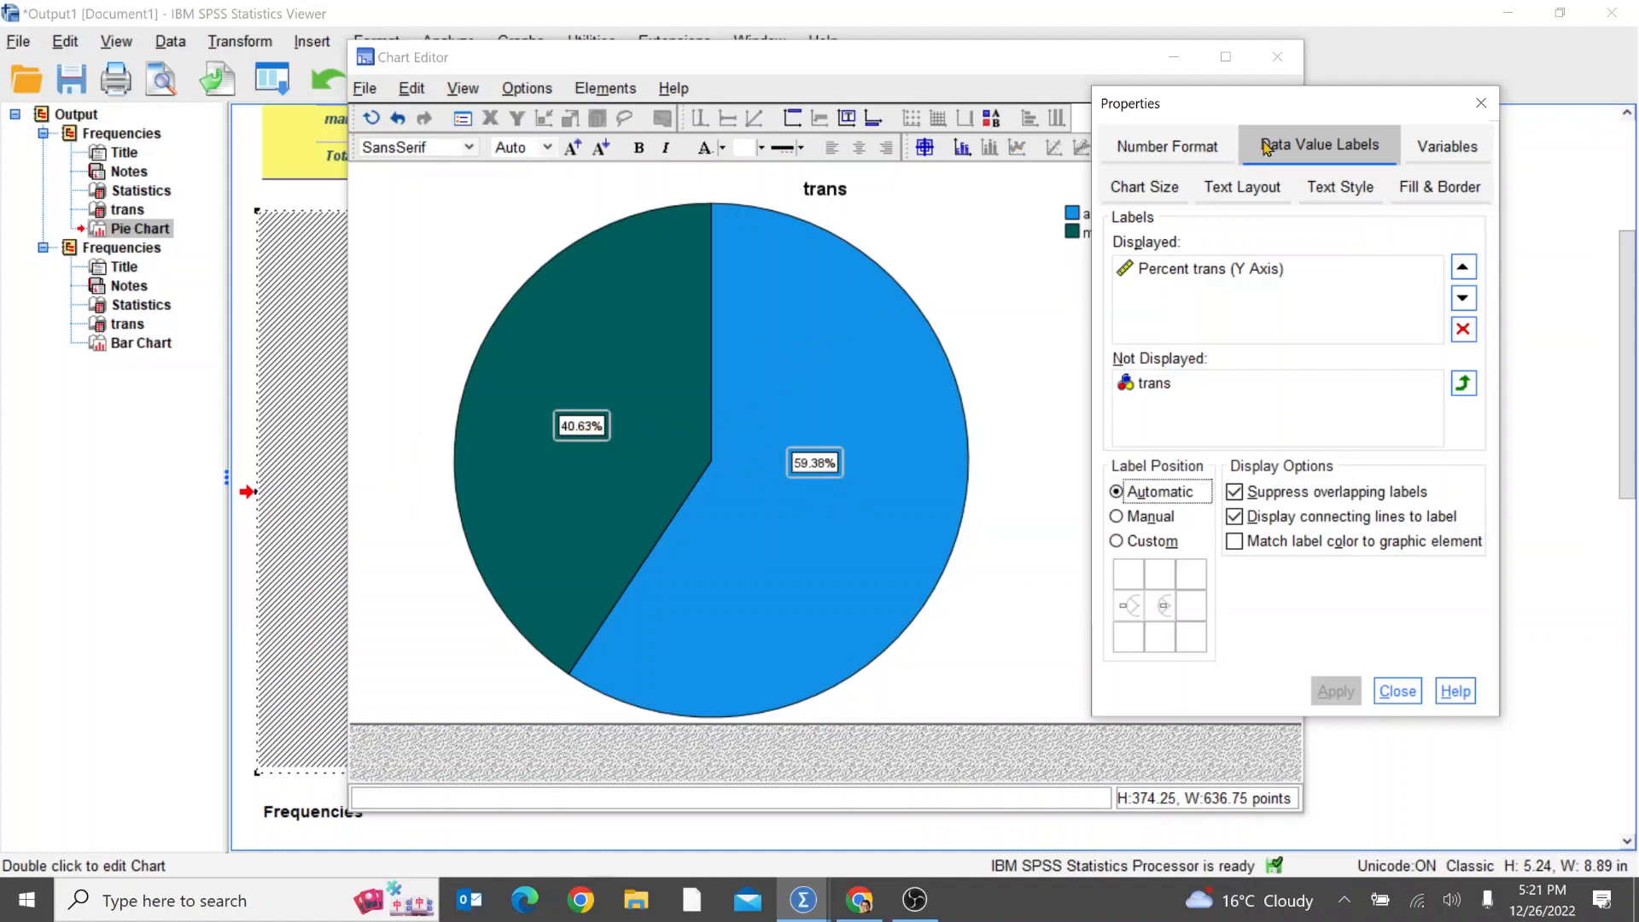
Step: Set the number format of the pie chart's data labels to 3 decimal places and apply it
left_click(1181, 157)
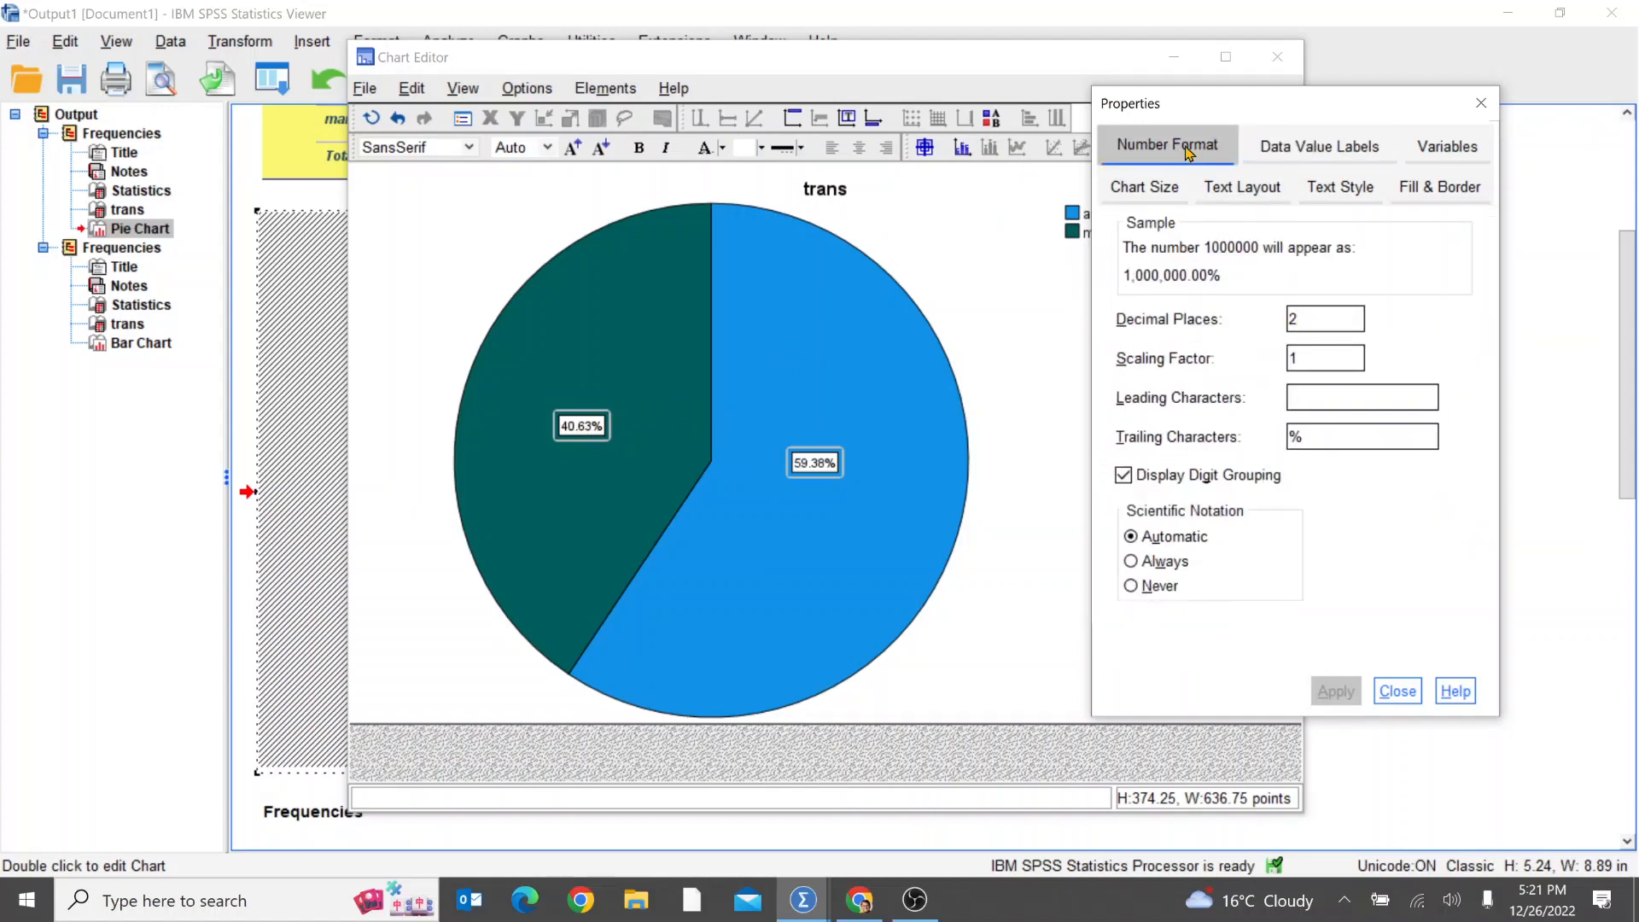
left_click_drag(1307, 319, 1277, 318)
type("3")
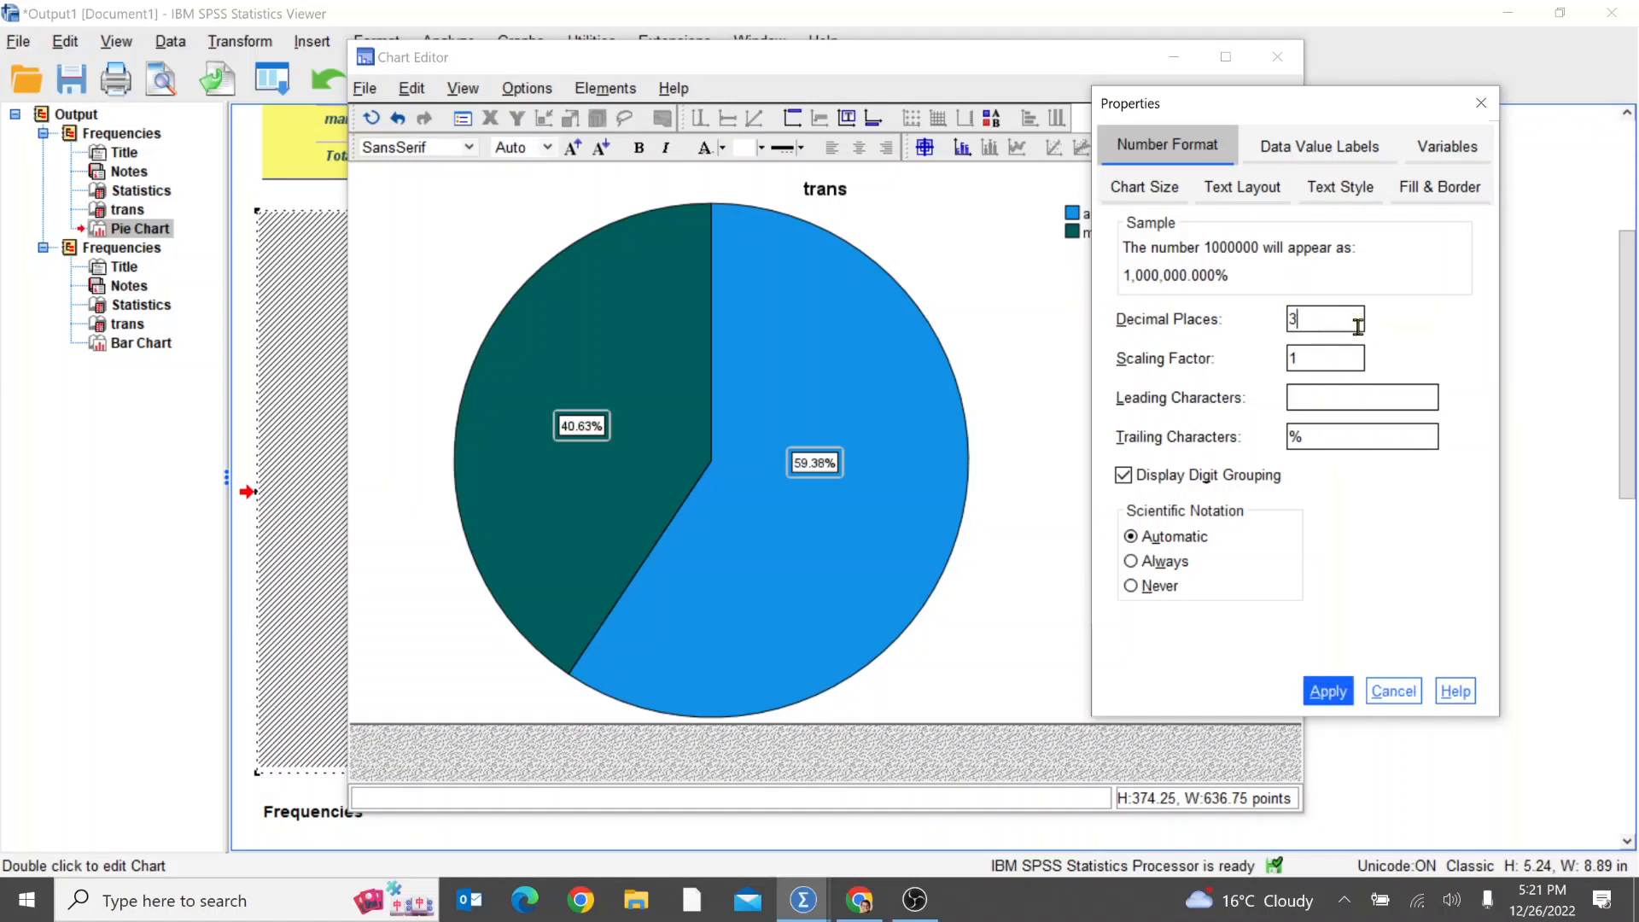
left_click(1335, 696)
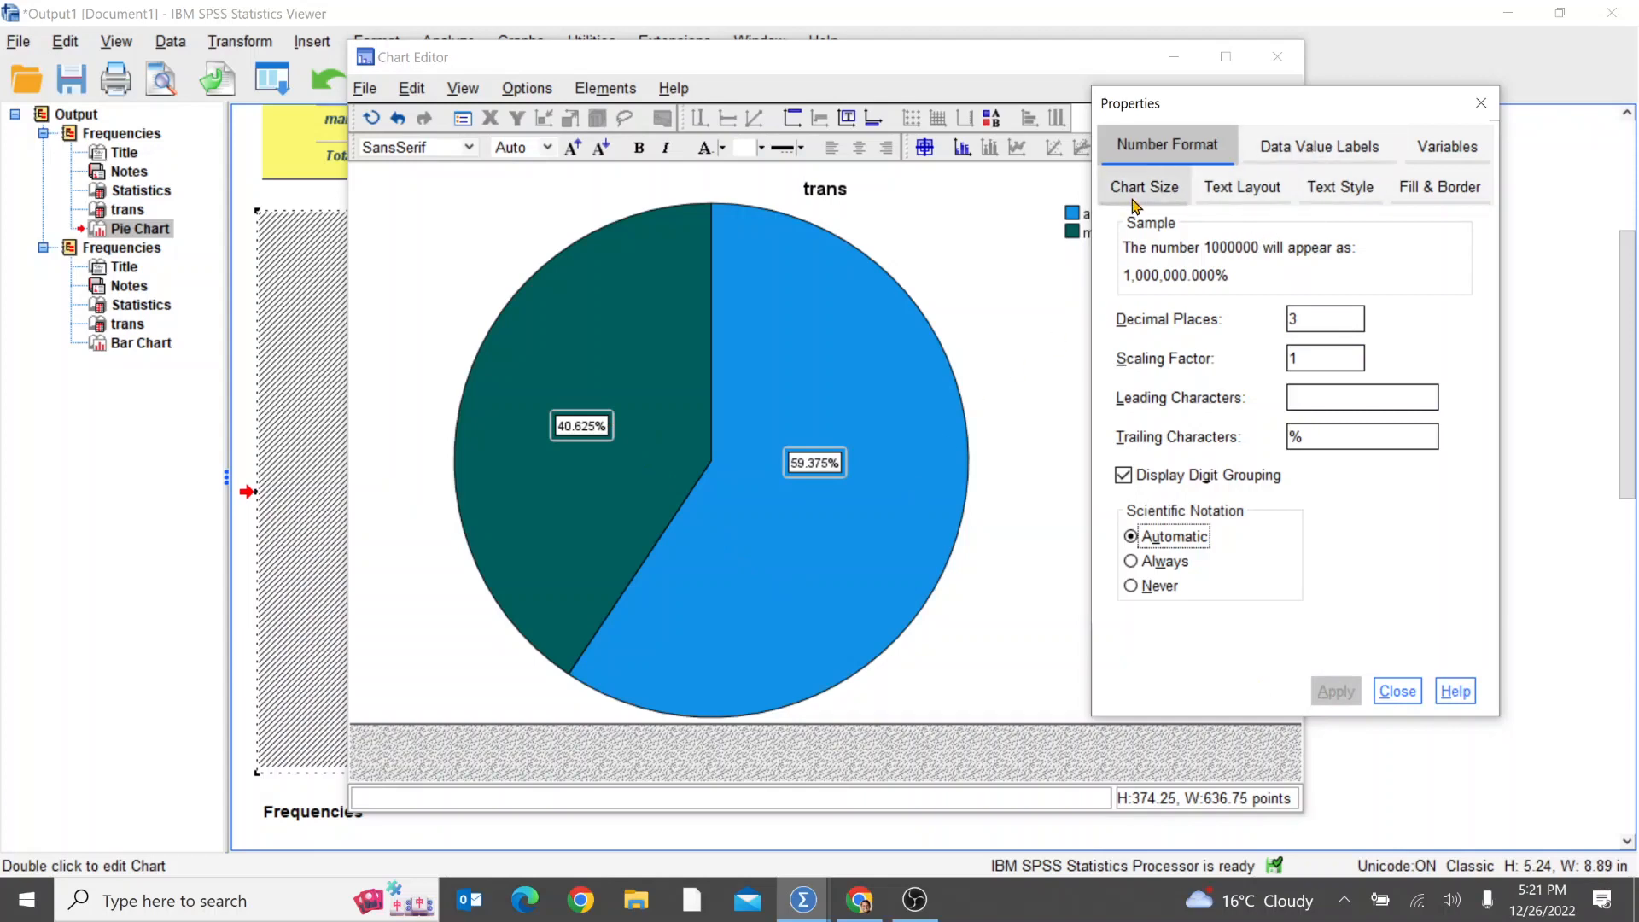
Step: Look through the label and chart size properties, and try Top Down orientation on the data labels before restoring Horizontal
left_click(1294, 149)
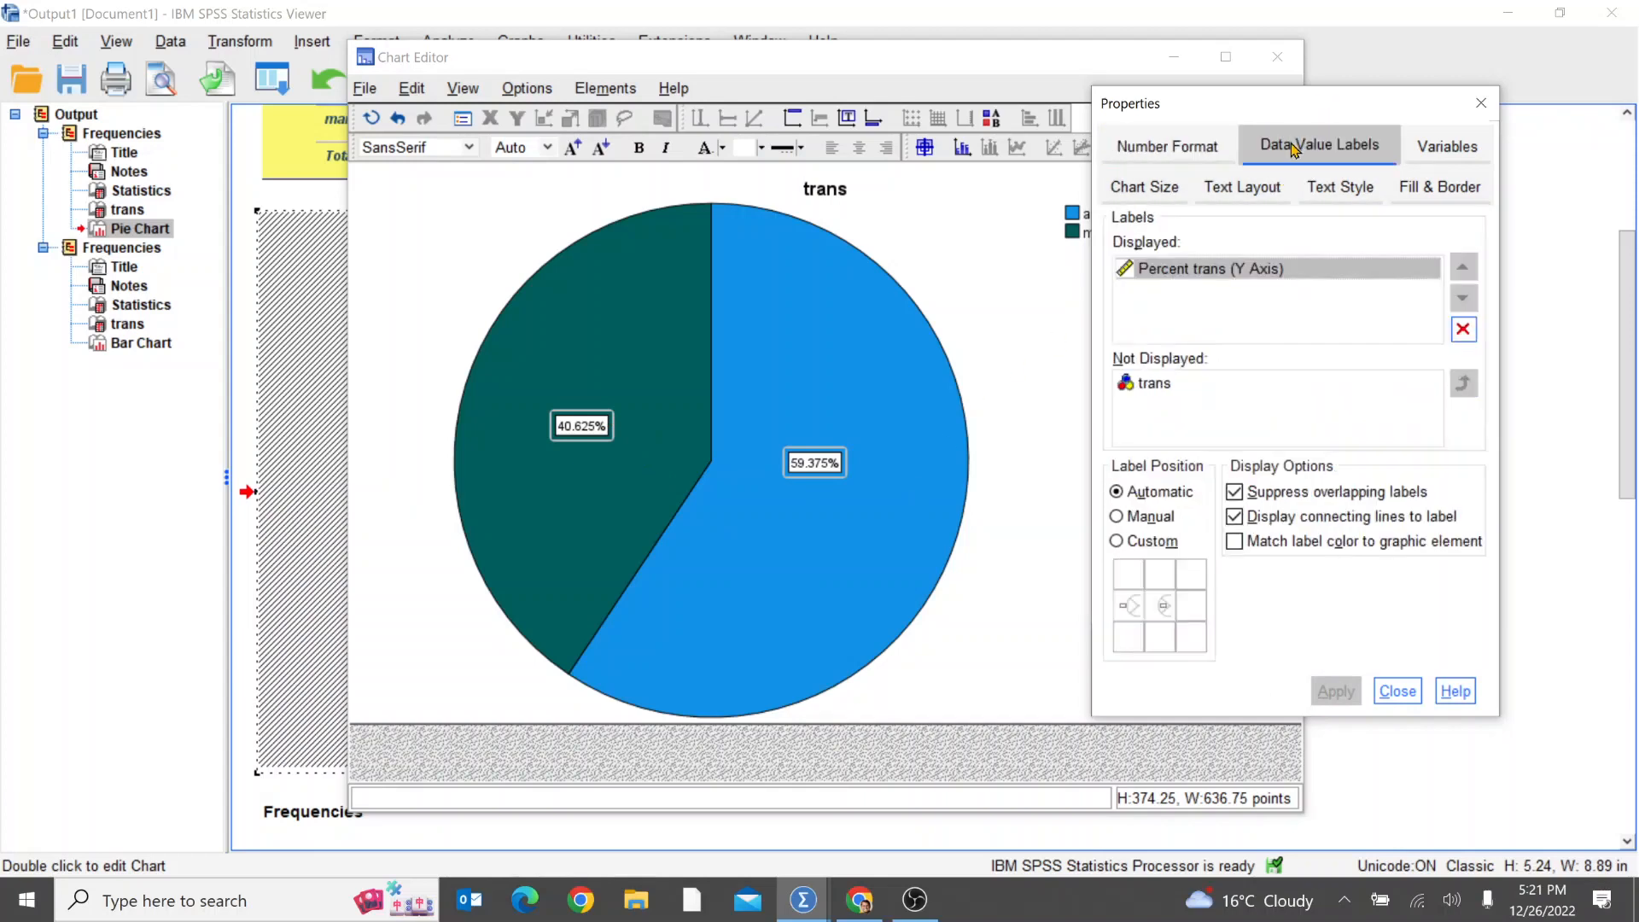
left_click(1448, 146)
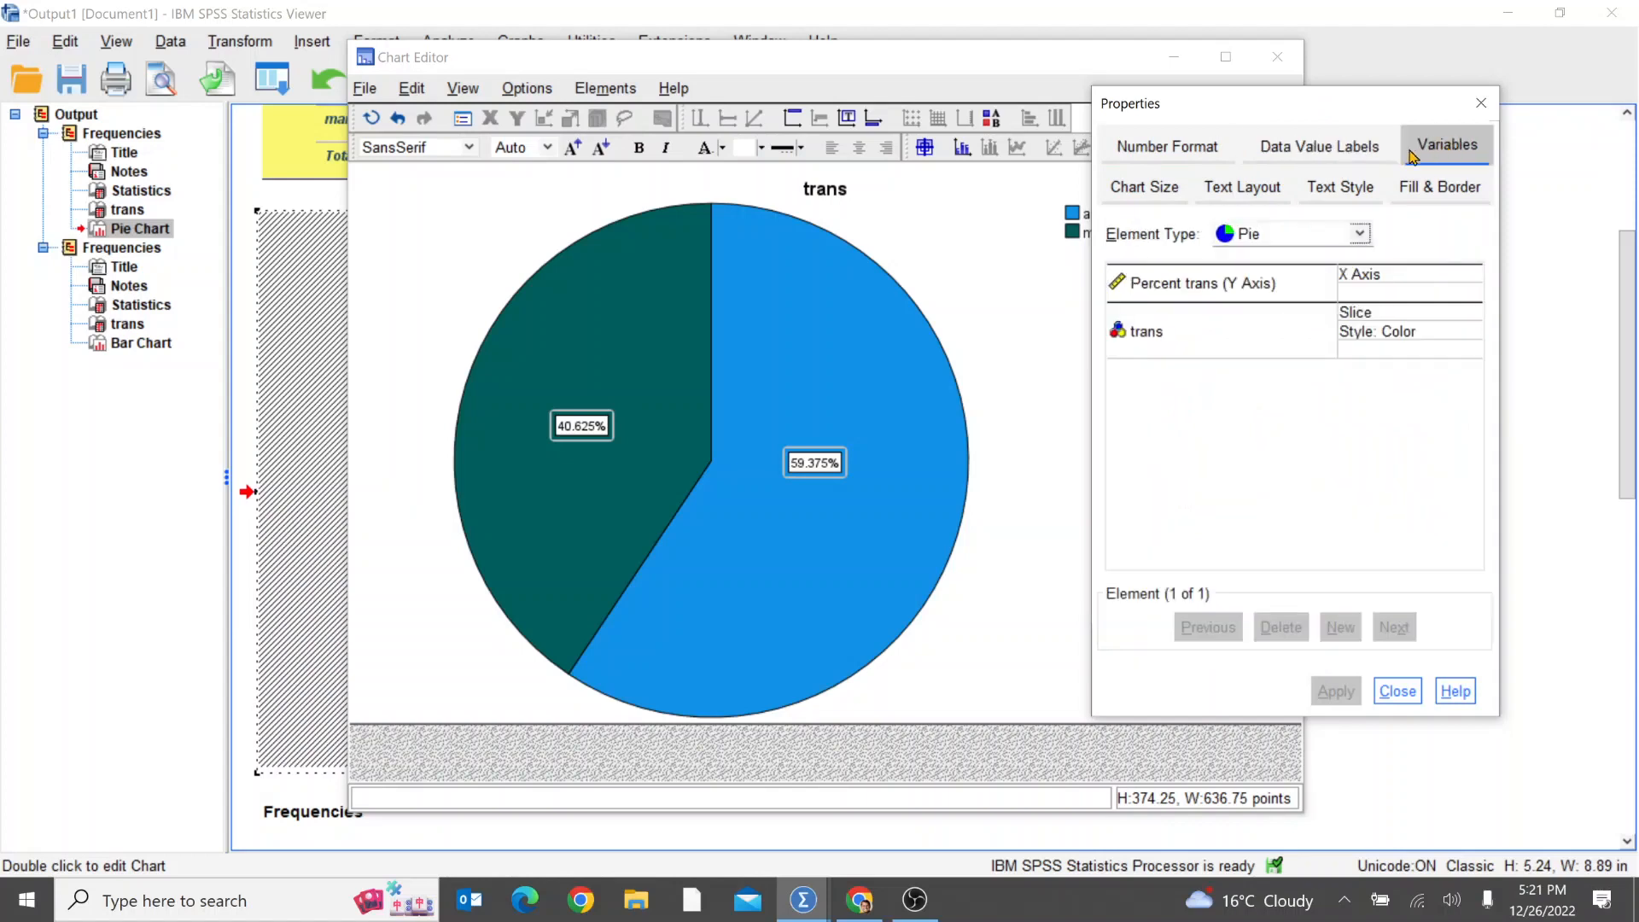
left_click(1145, 185)
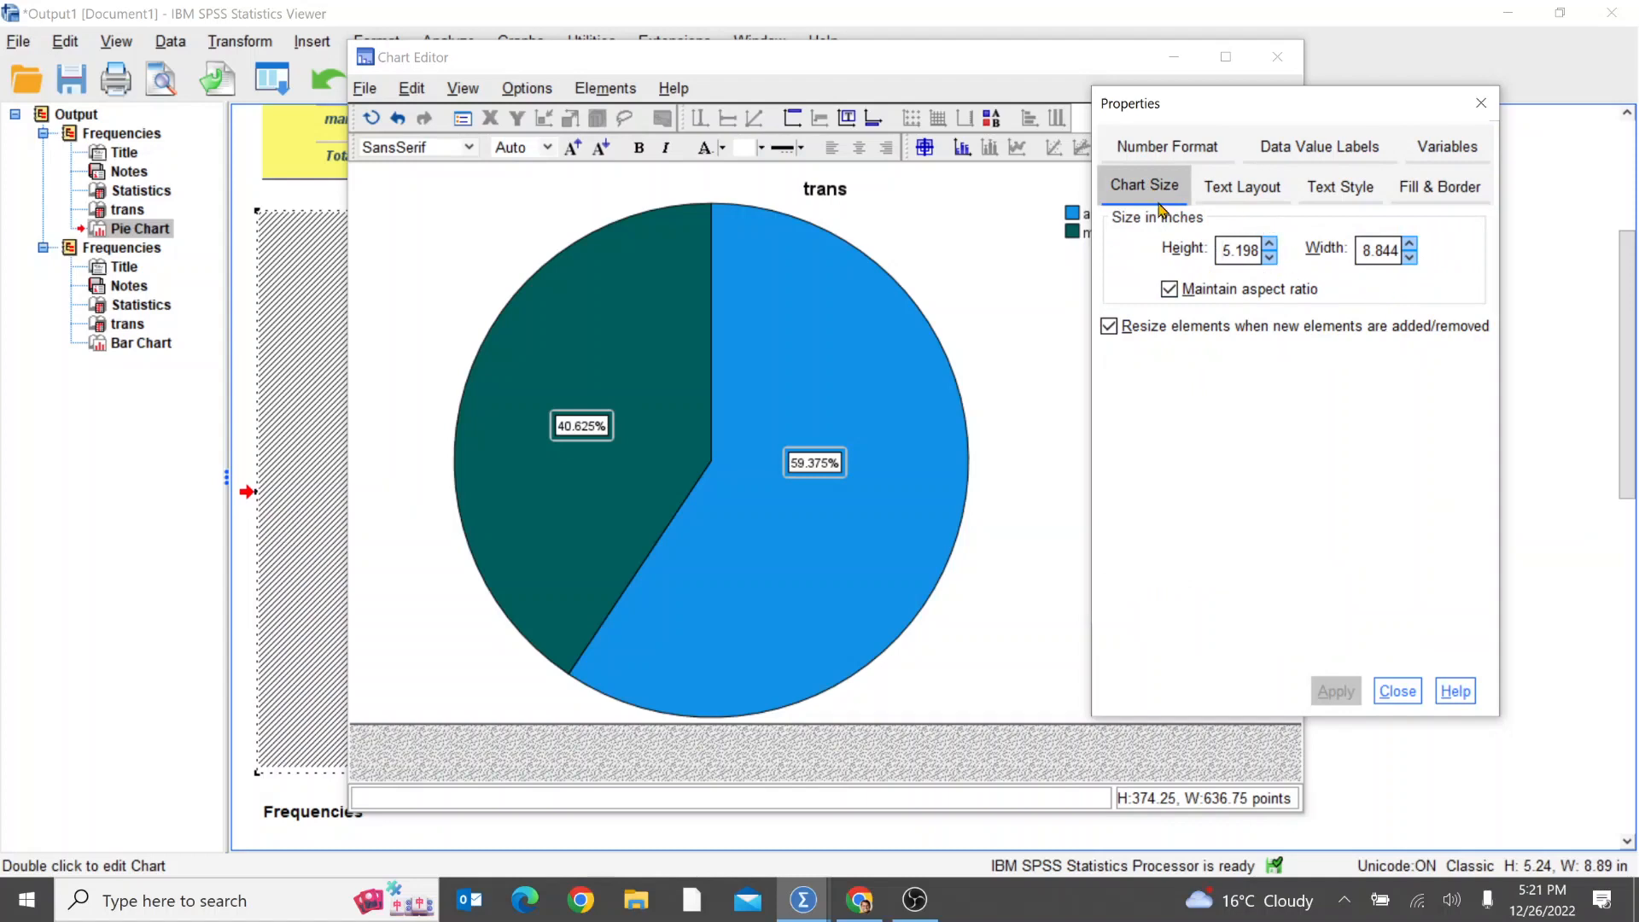
left_click(1240, 185)
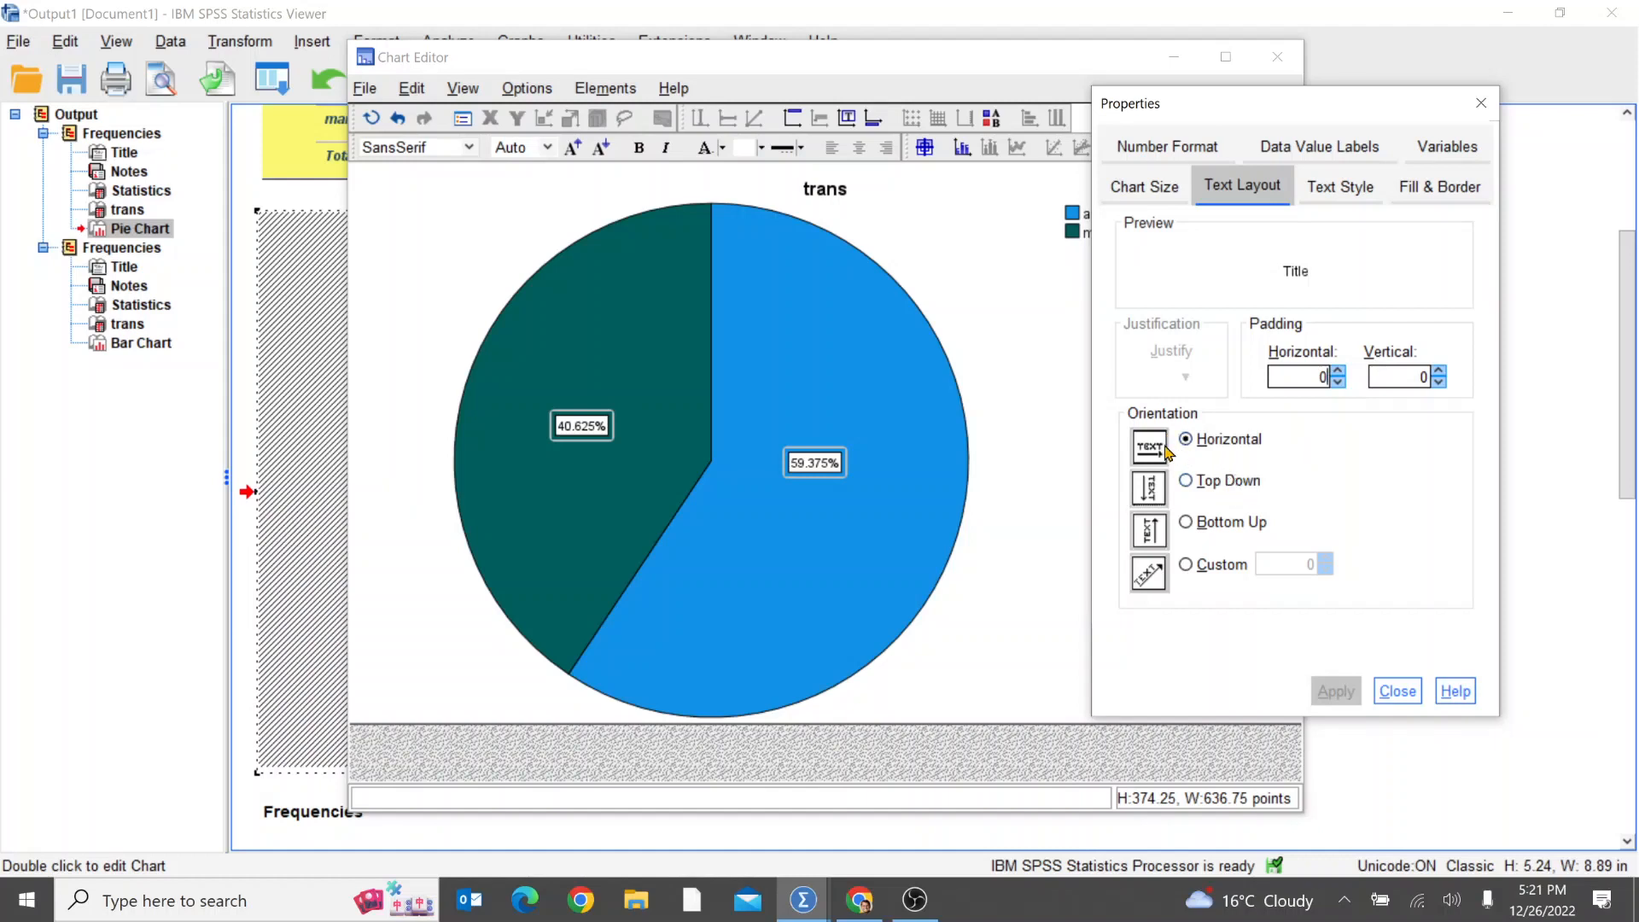
left_click(1188, 481)
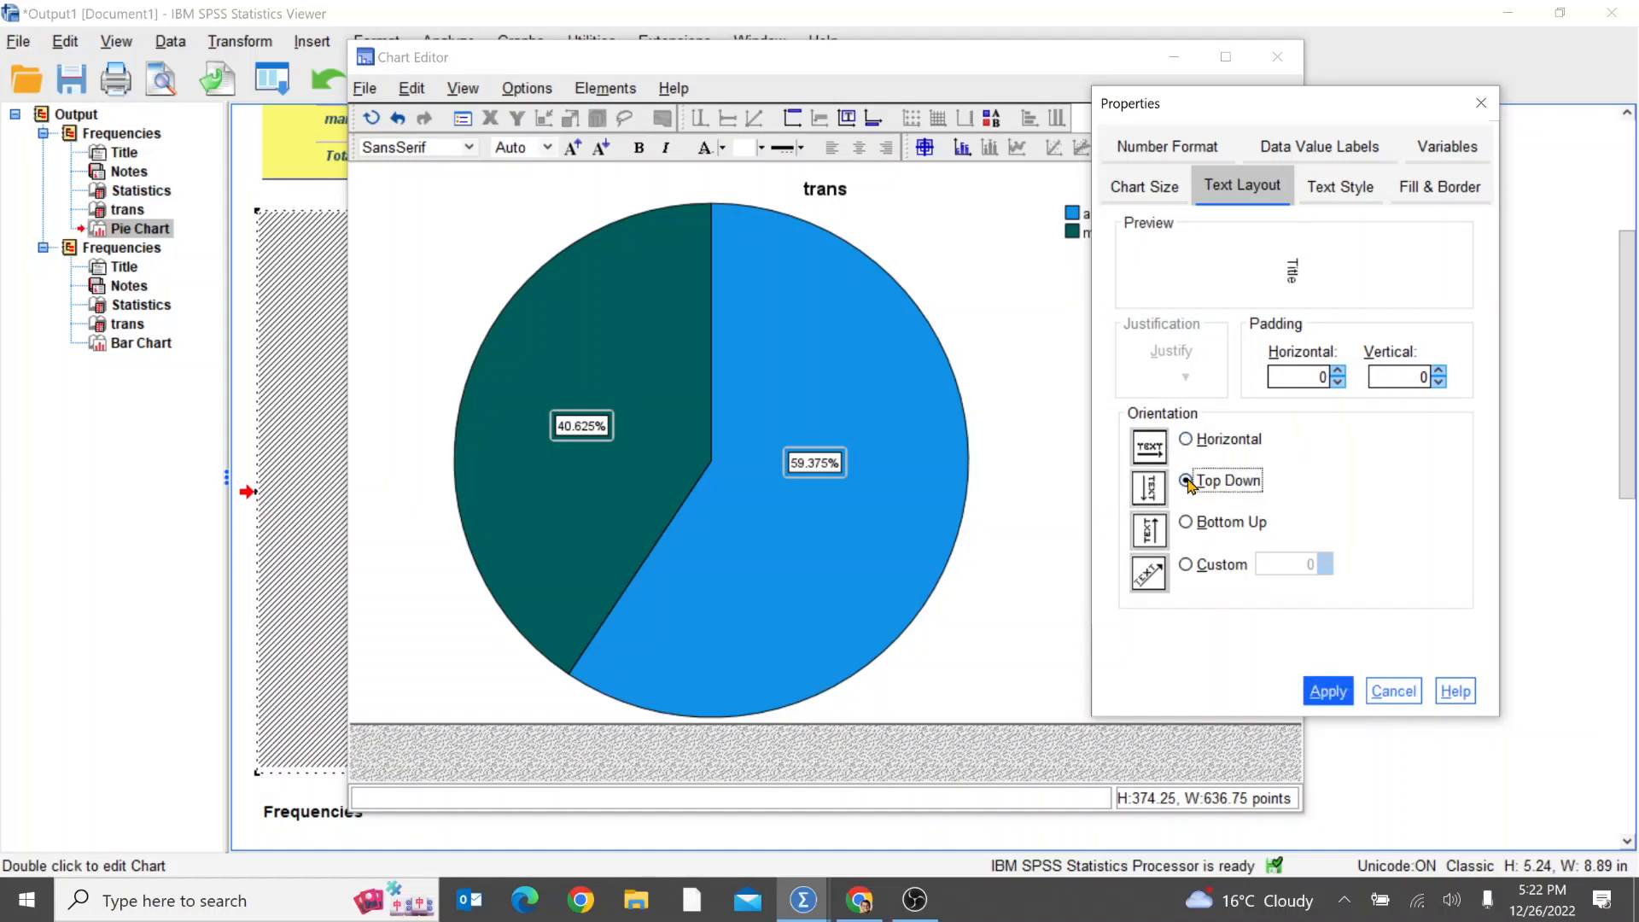
left_click(1336, 696)
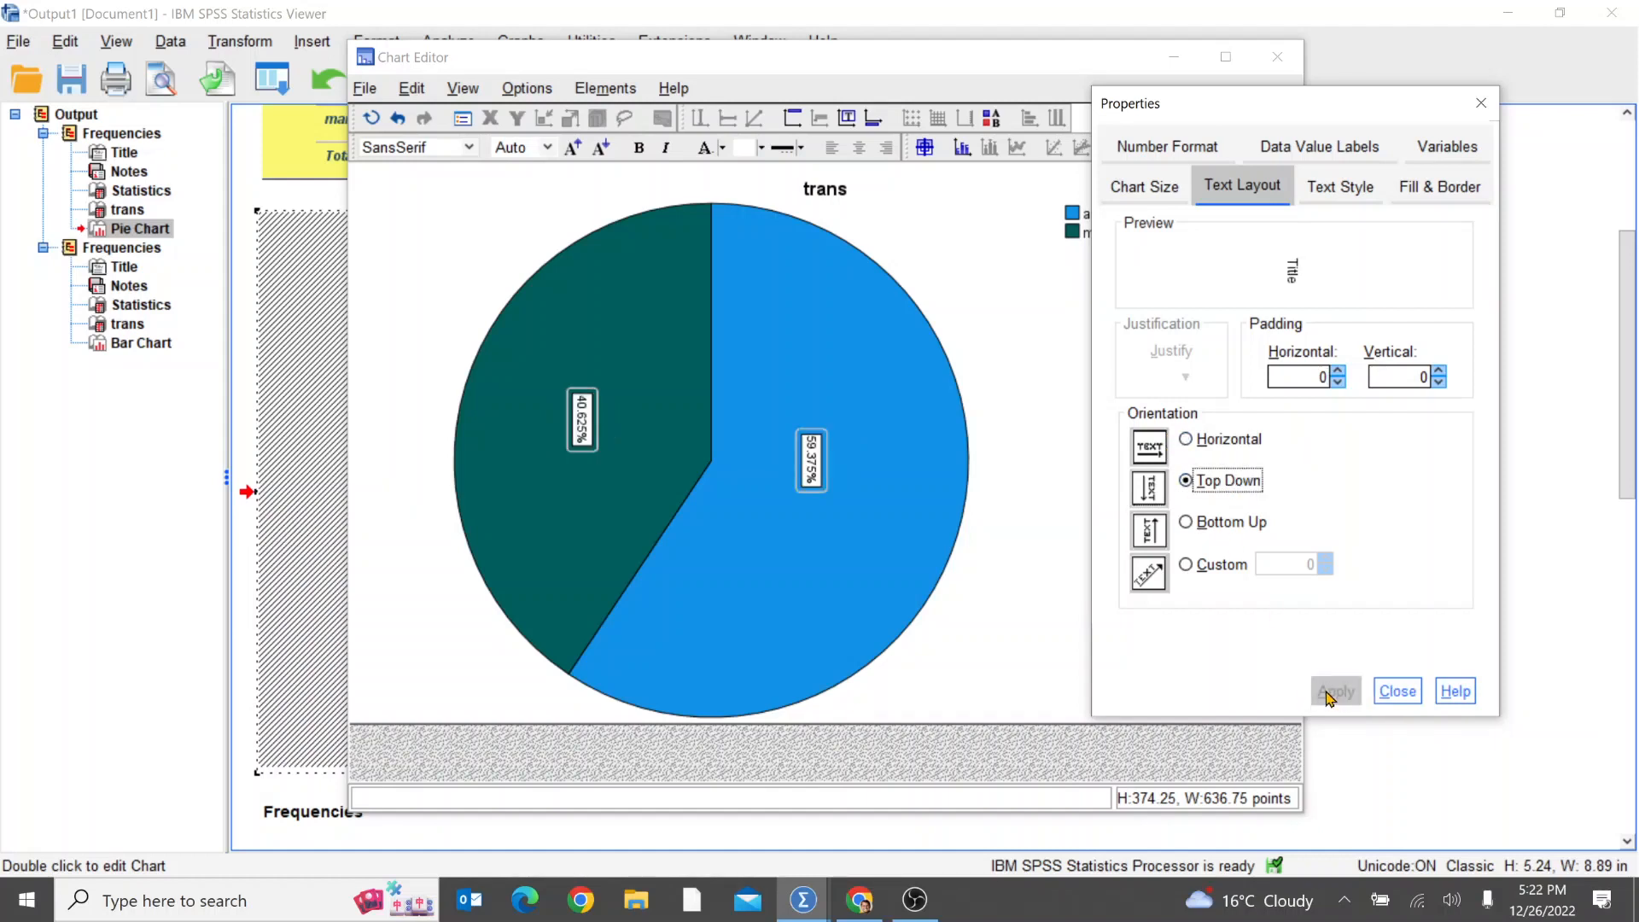
left_click(1189, 438)
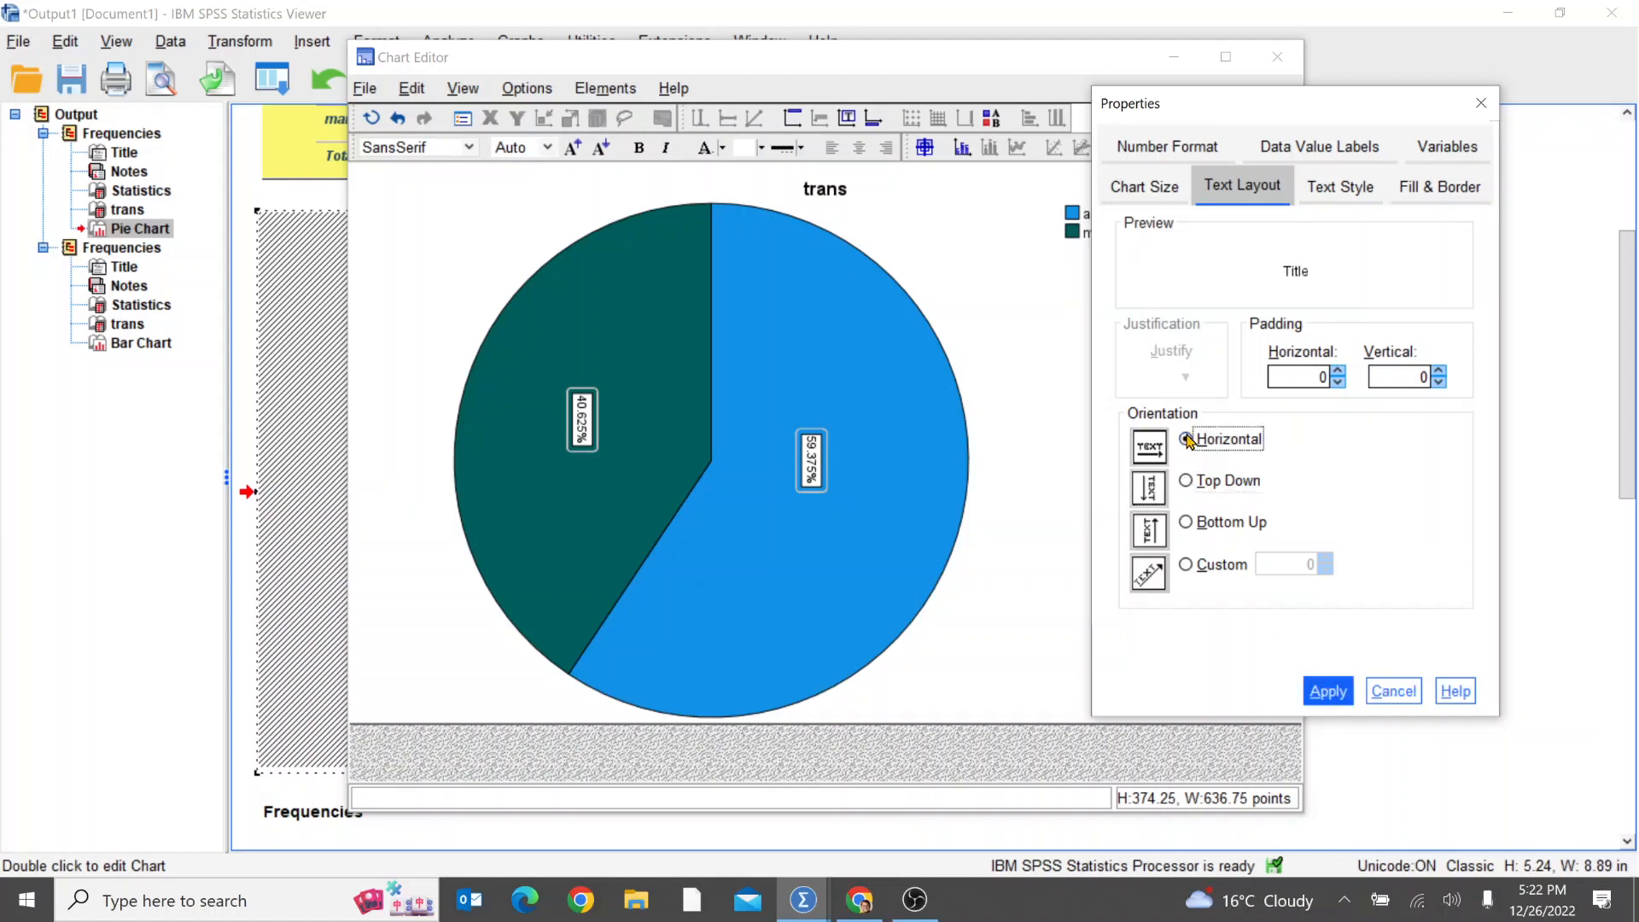
left_click(1329, 695)
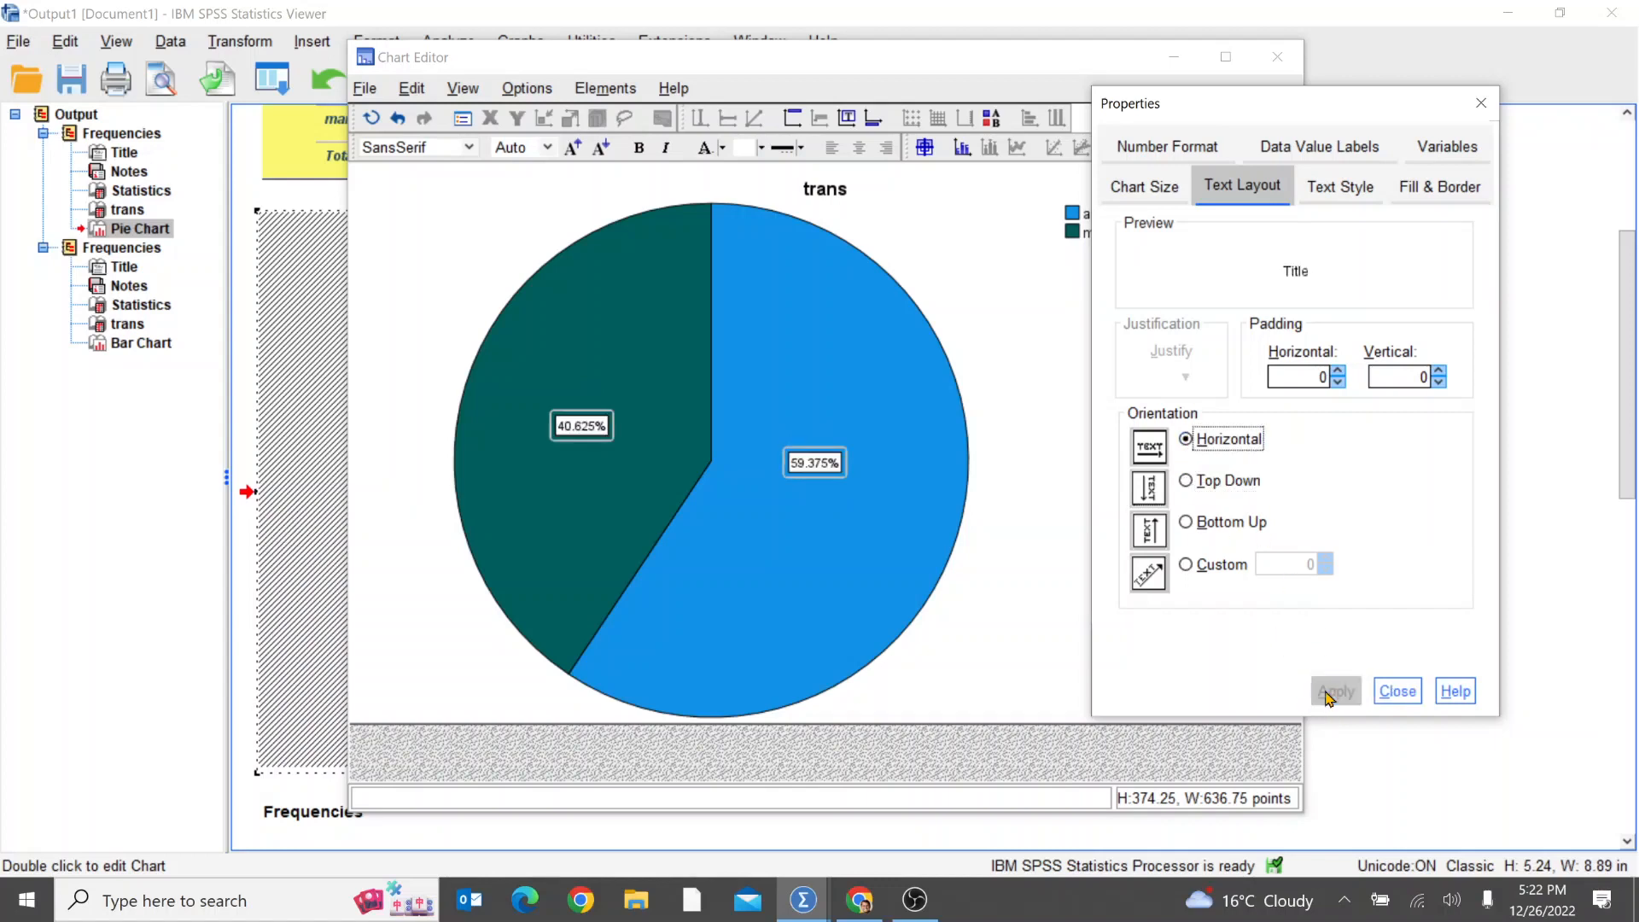
Step: Set the pie chart's data label text to size 18 and colour it red (215, 0, 51)
left_click(1334, 191)
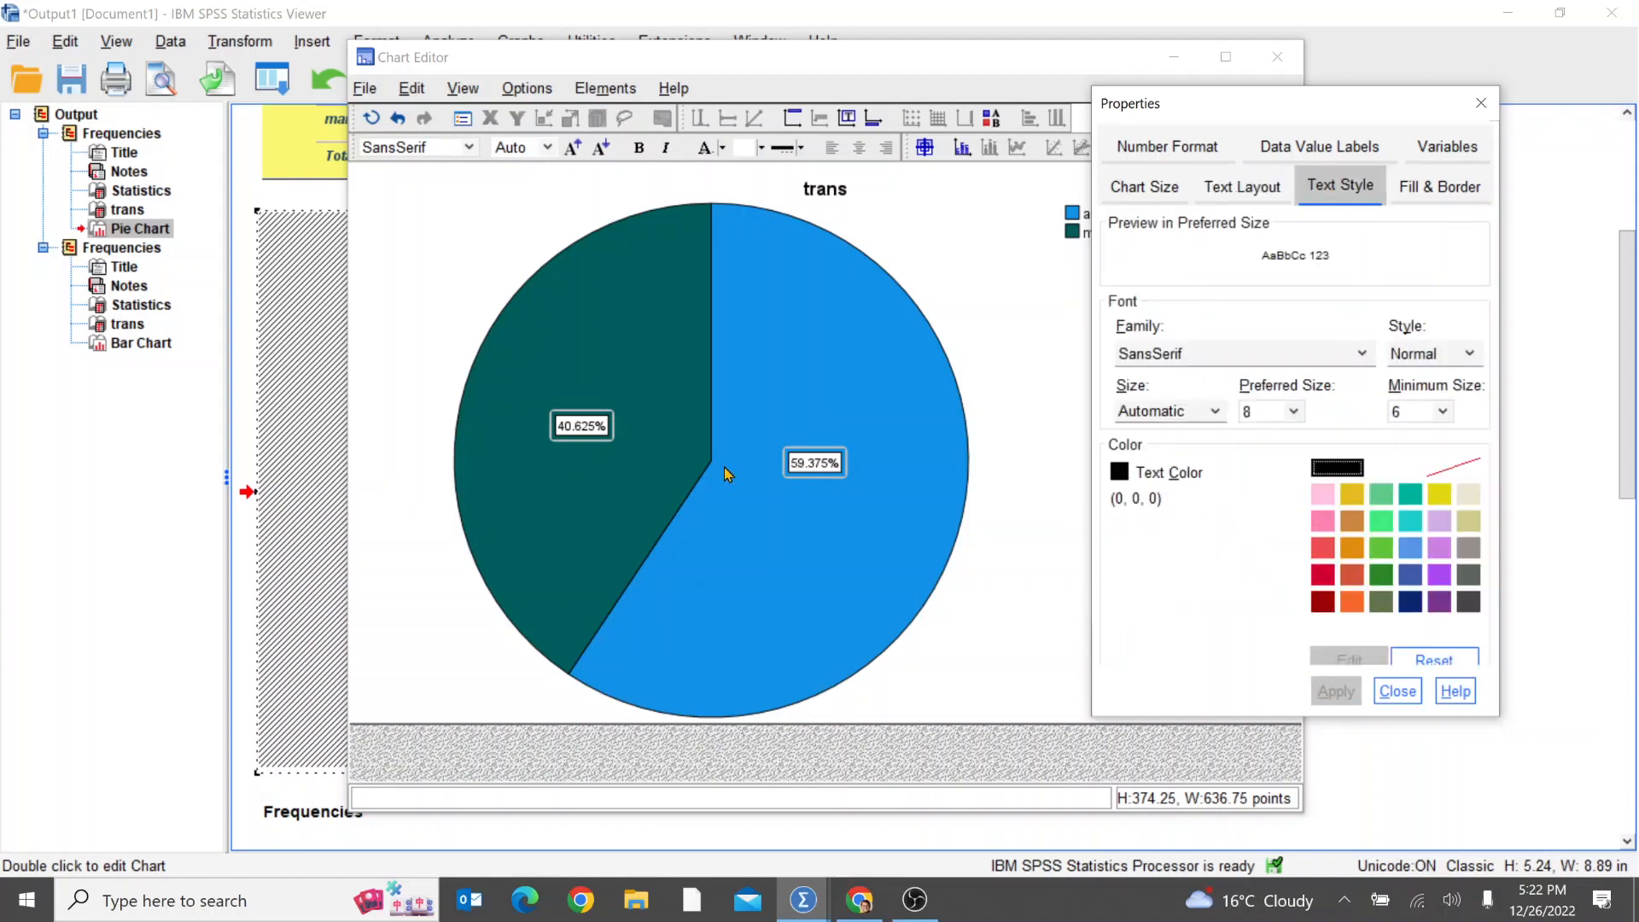
left_click(1217, 414)
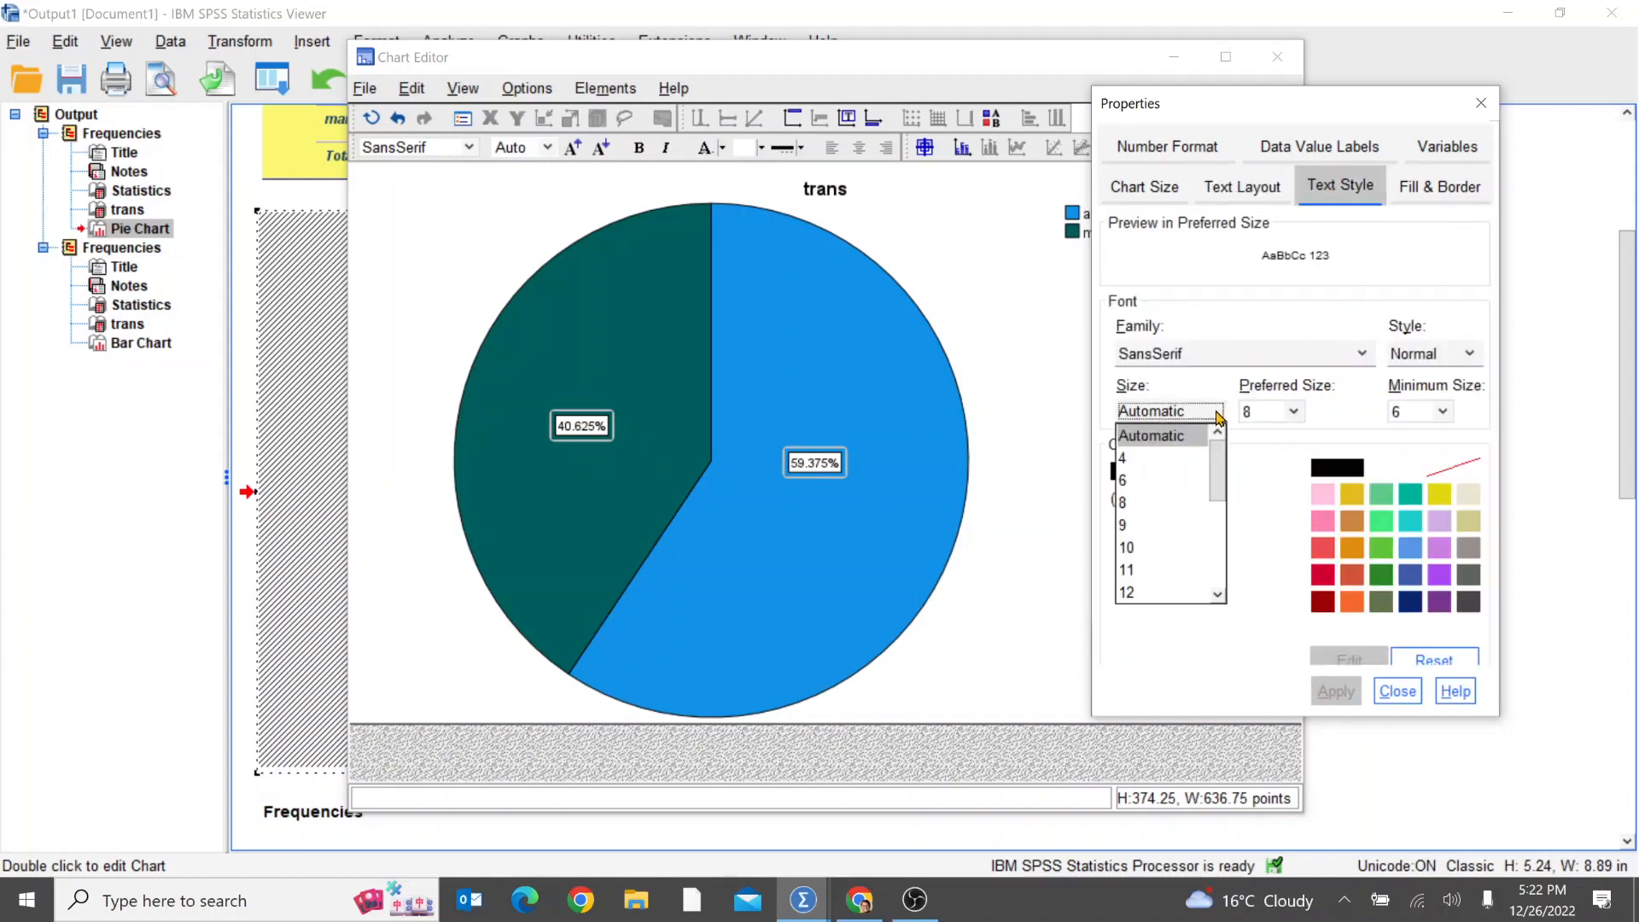
scroll(1172, 589, "down", 1)
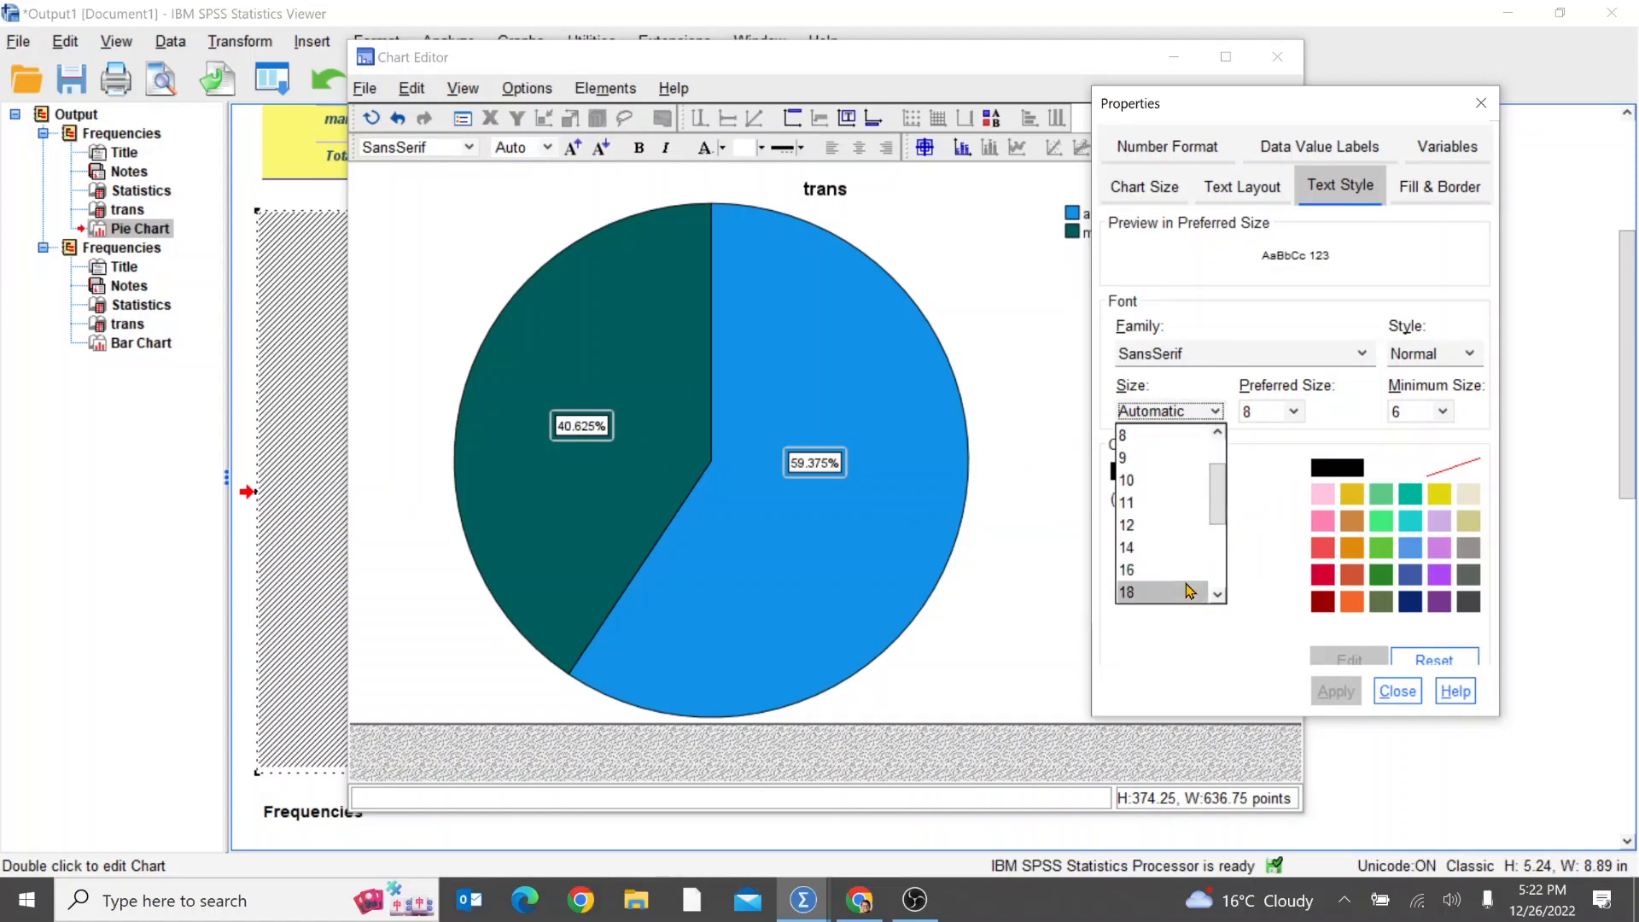
left_click(1146, 594)
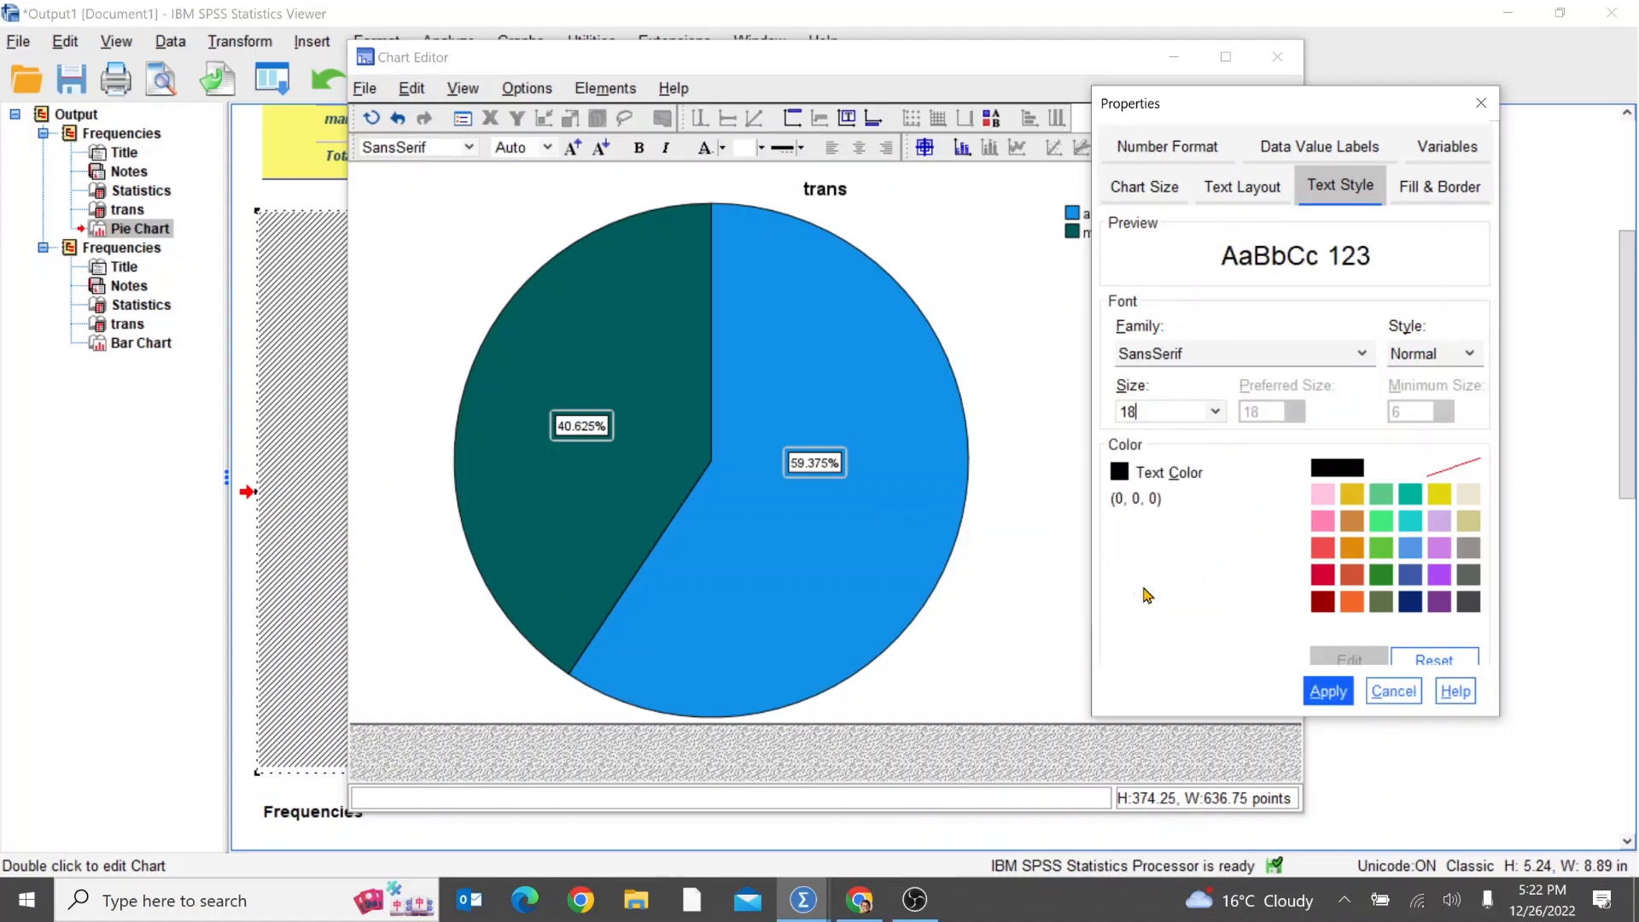
left_click(1335, 693)
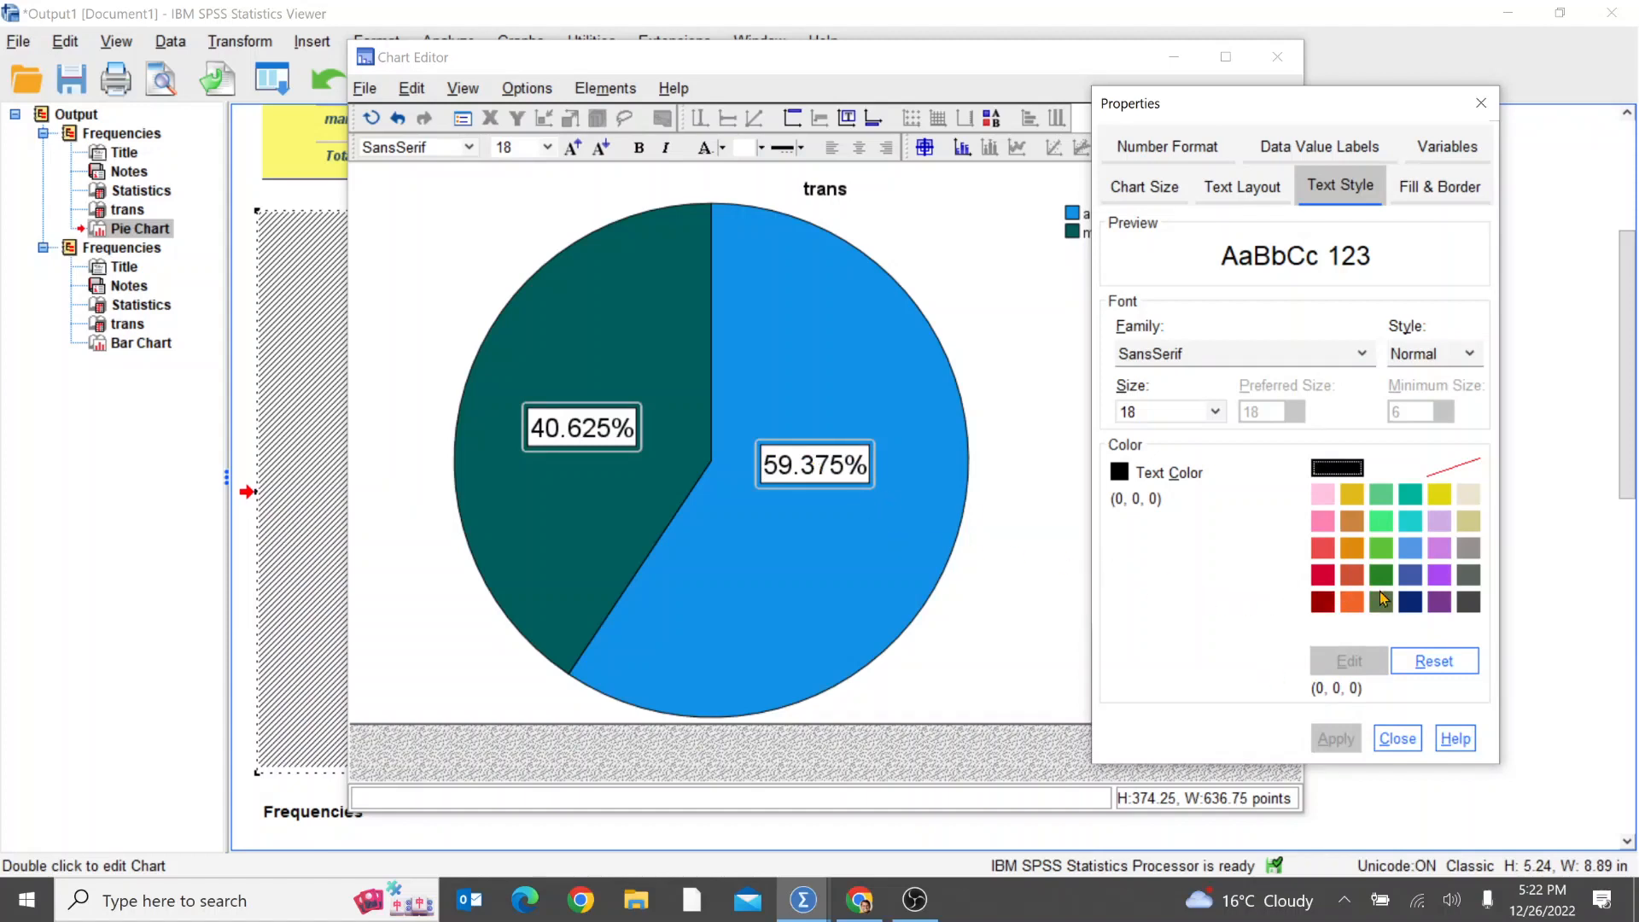
left_click(1325, 584)
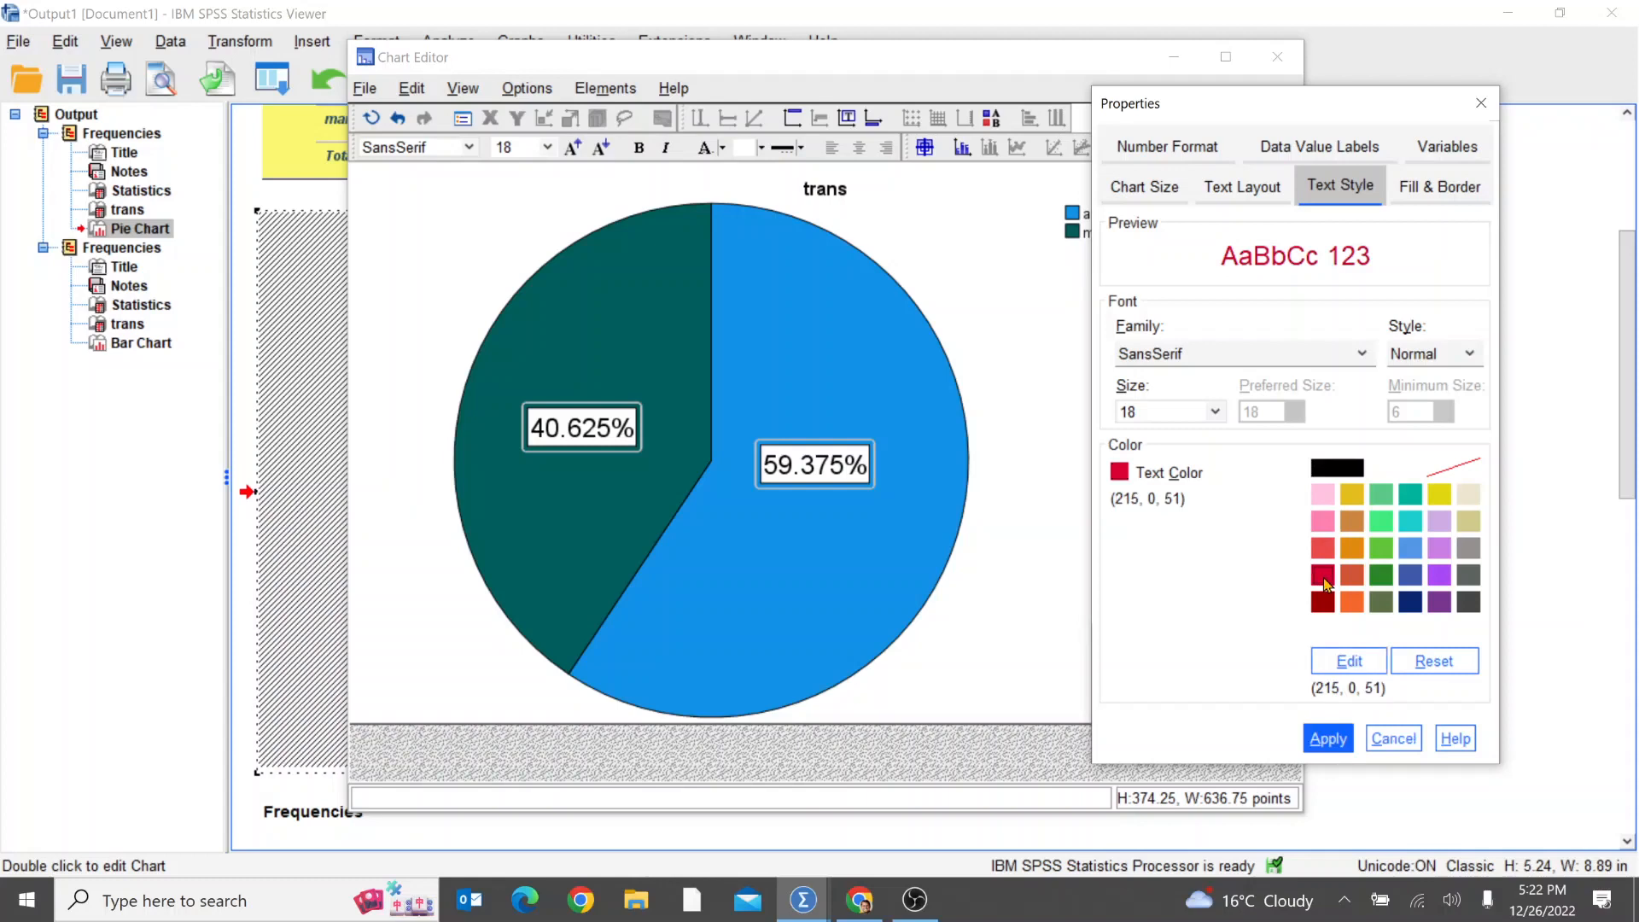
left_click(1322, 740)
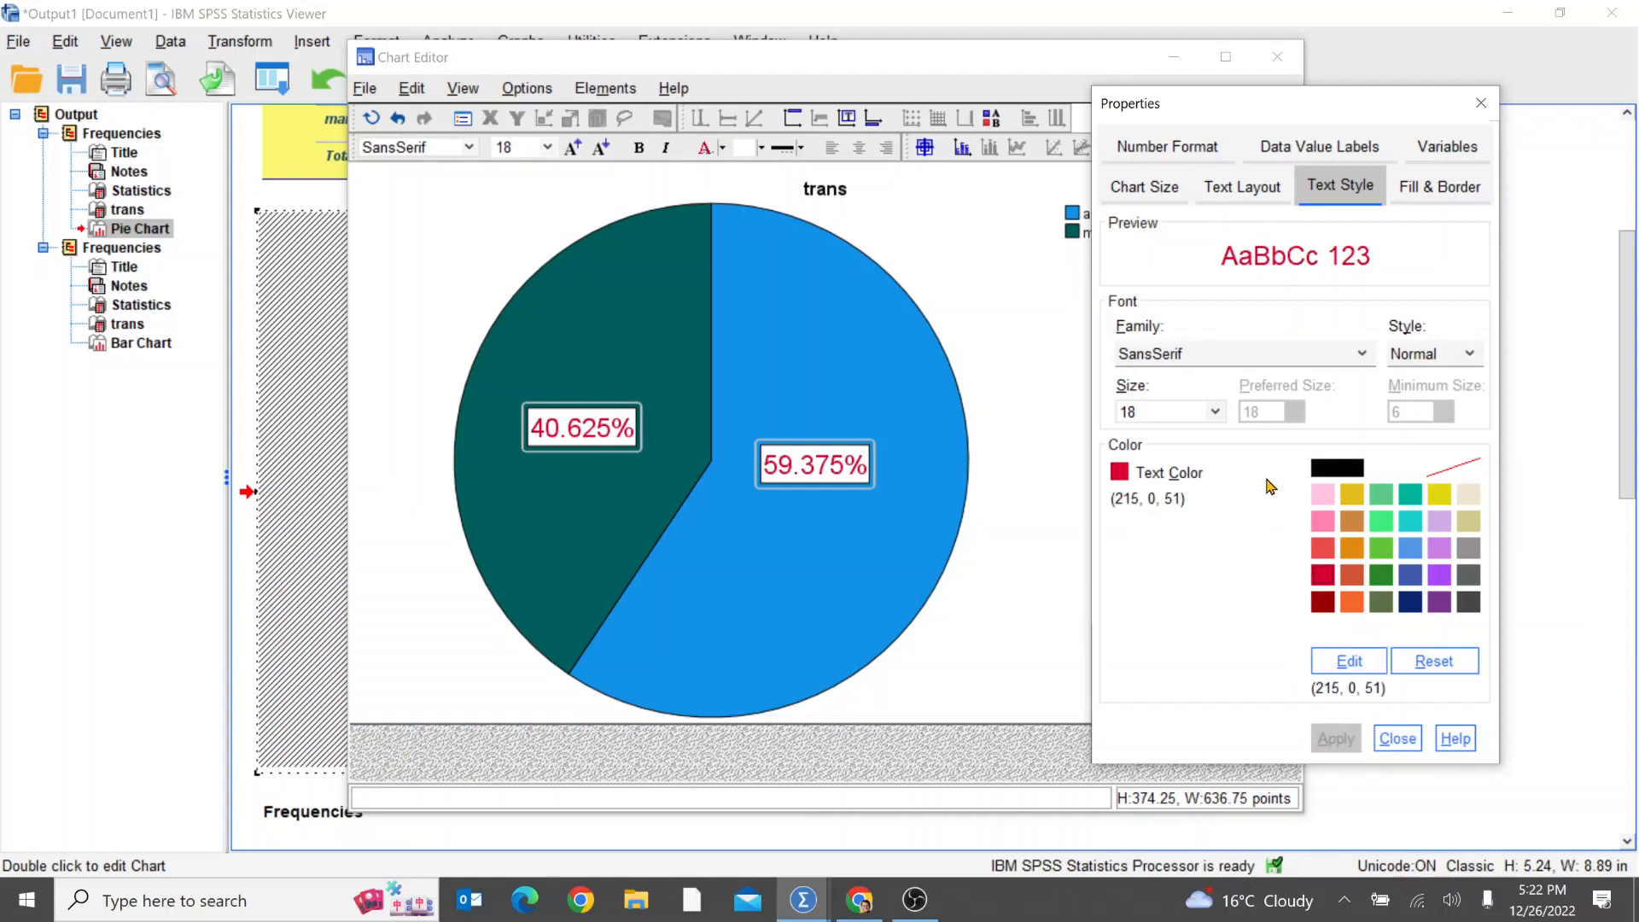
Step: Try a yellow fill on the pie chart's data labels, replace it with light beige (236, 230, 208), and close the chart editor
left_click(1424, 190)
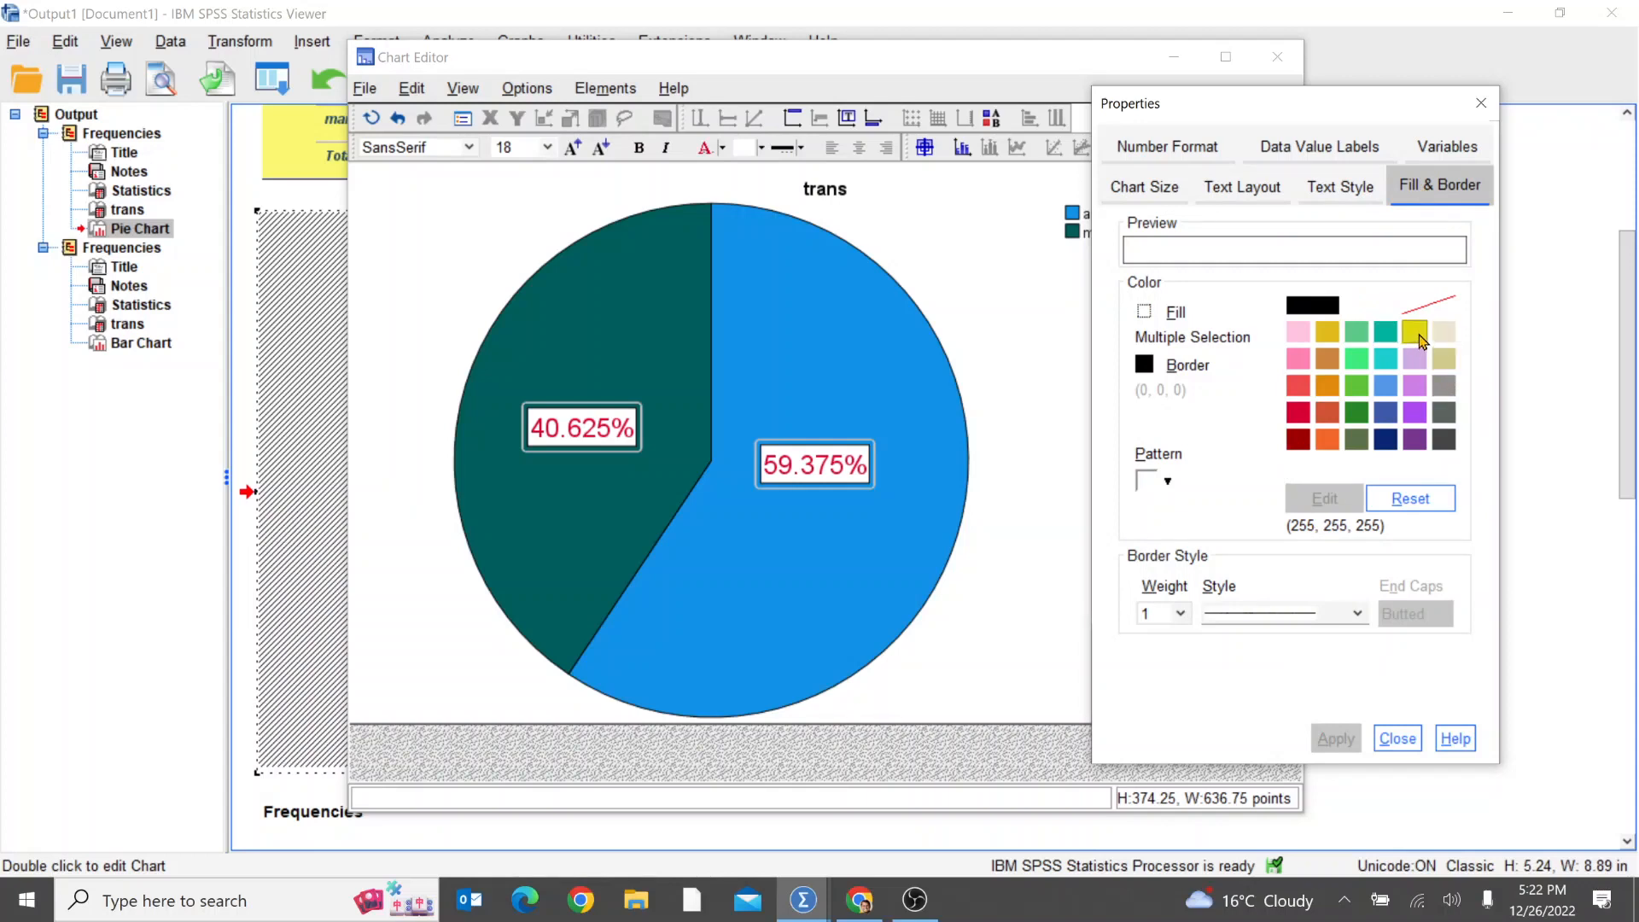
left_click(1418, 333)
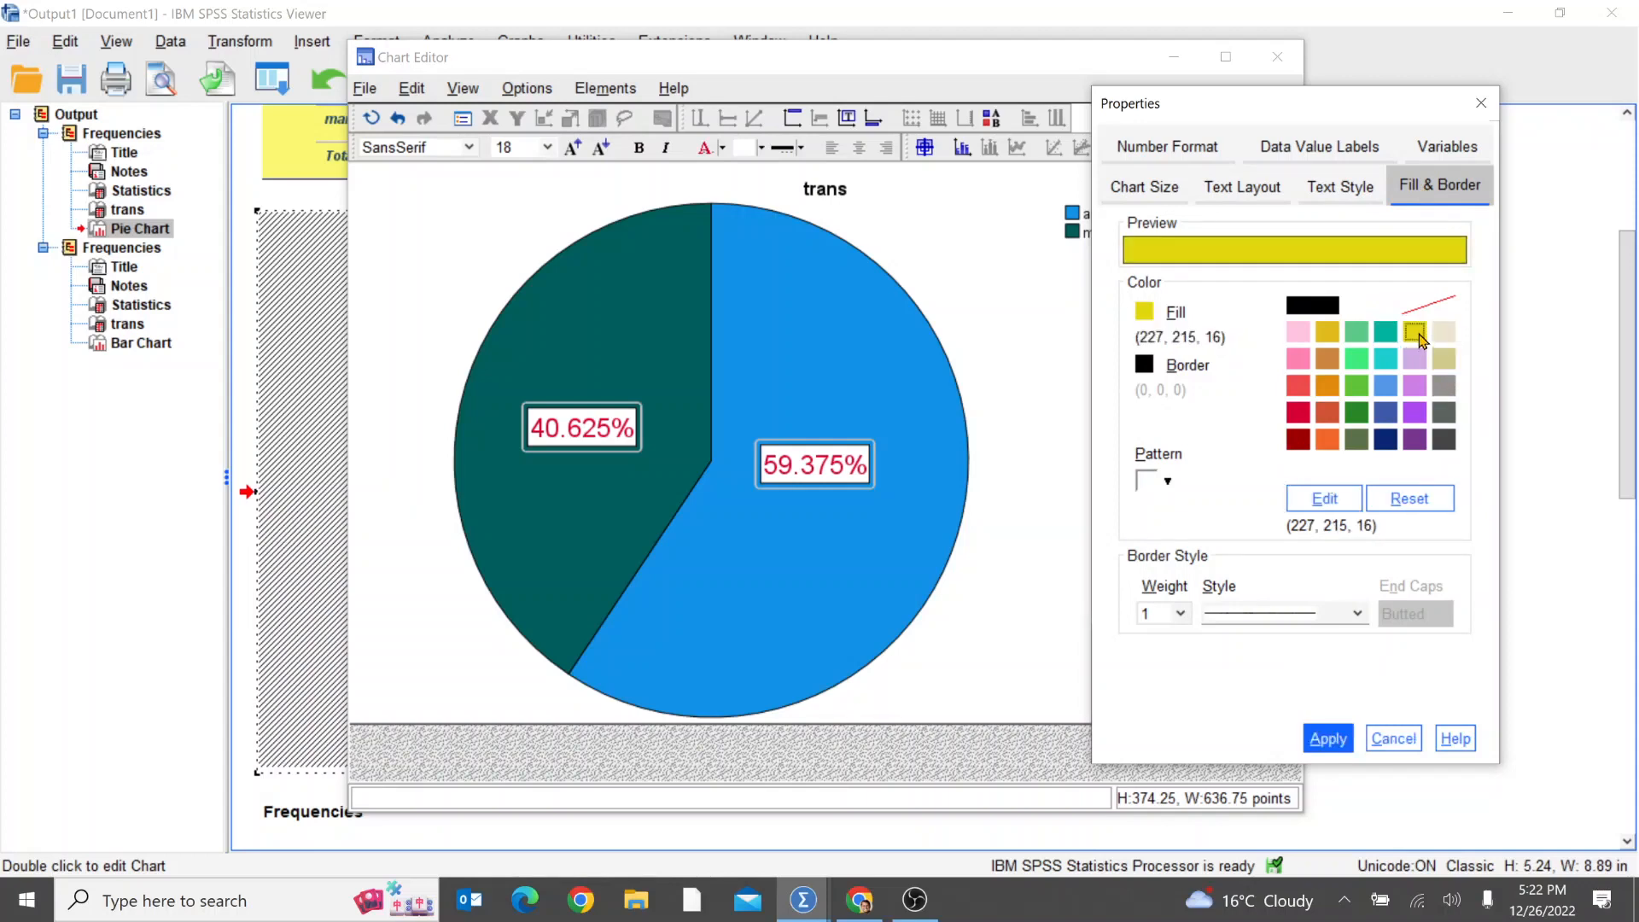
left_click(1328, 739)
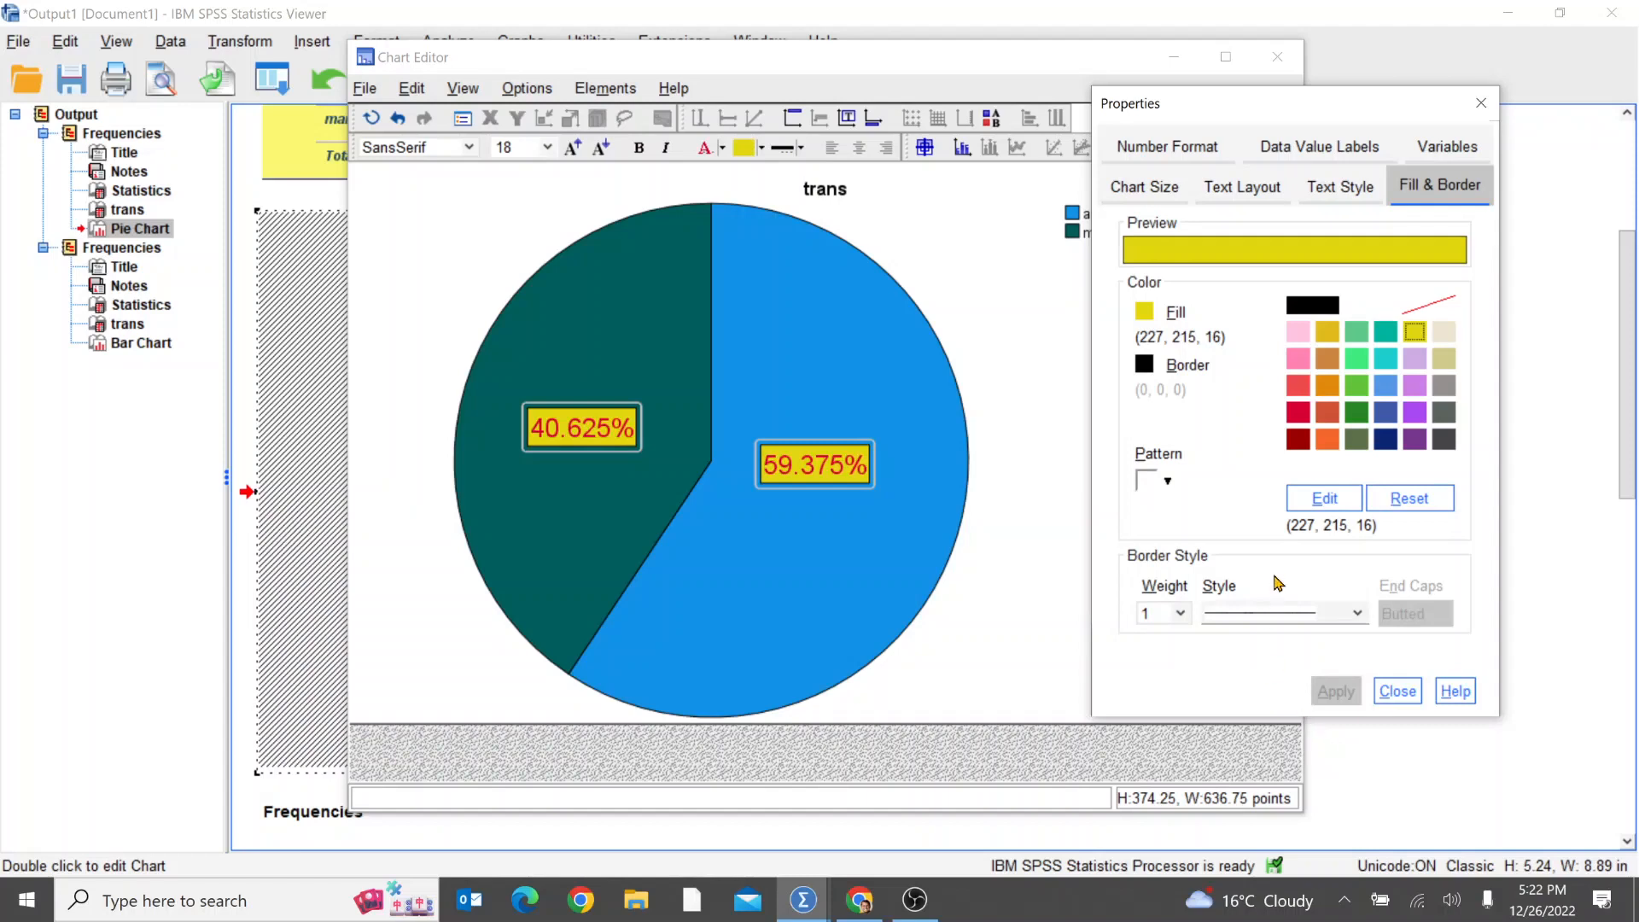
left_click(1448, 338)
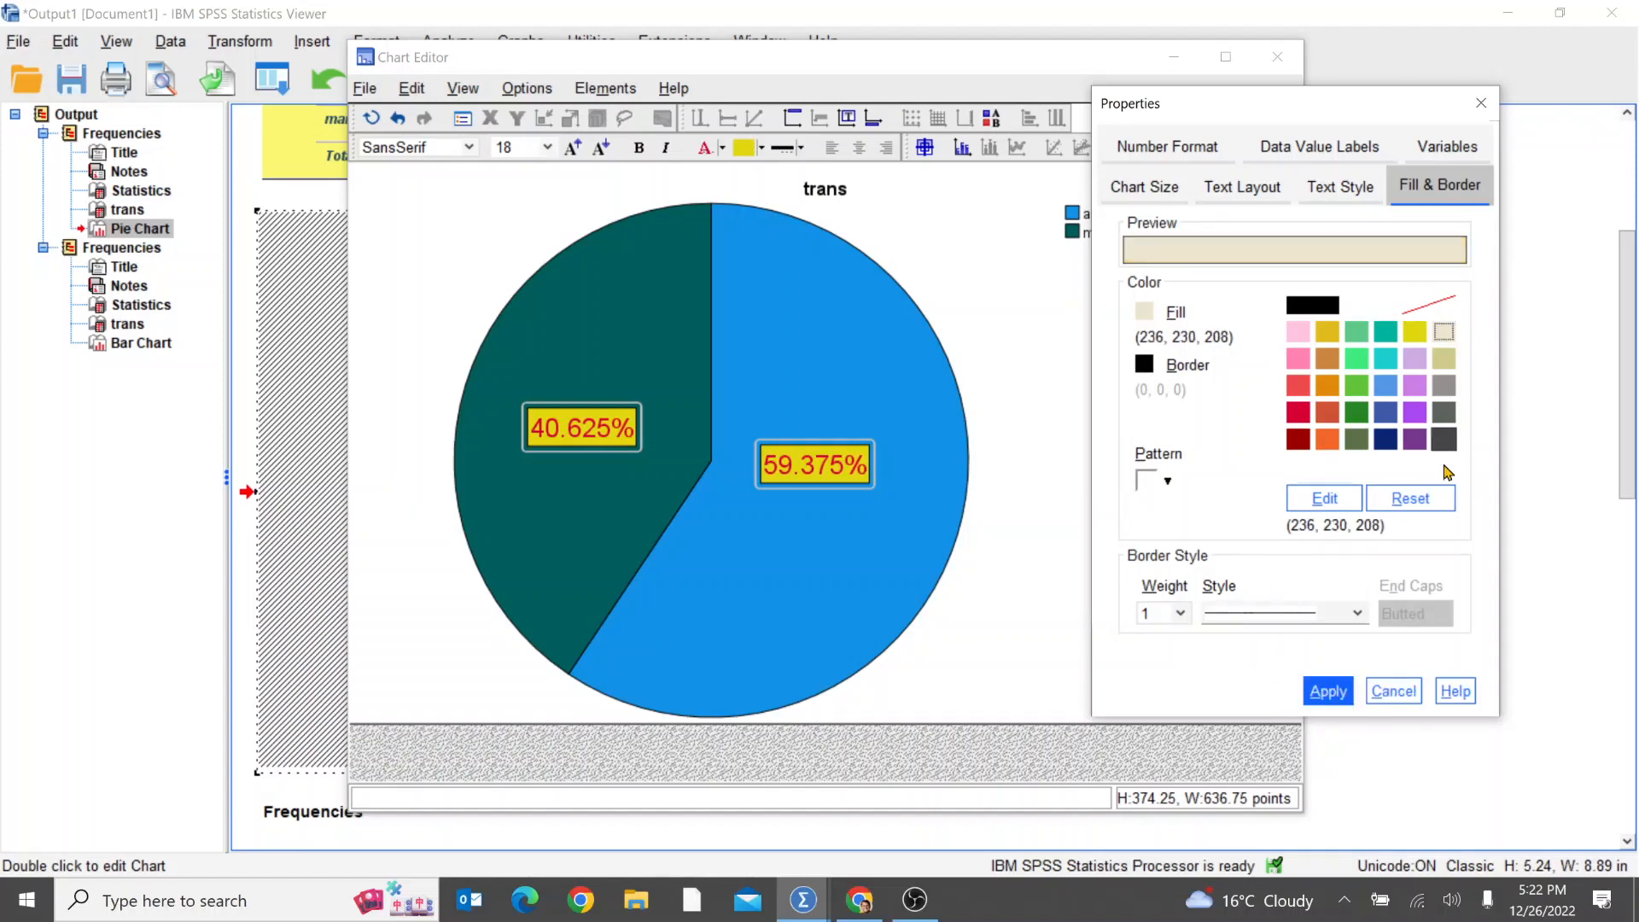
left_click(1326, 693)
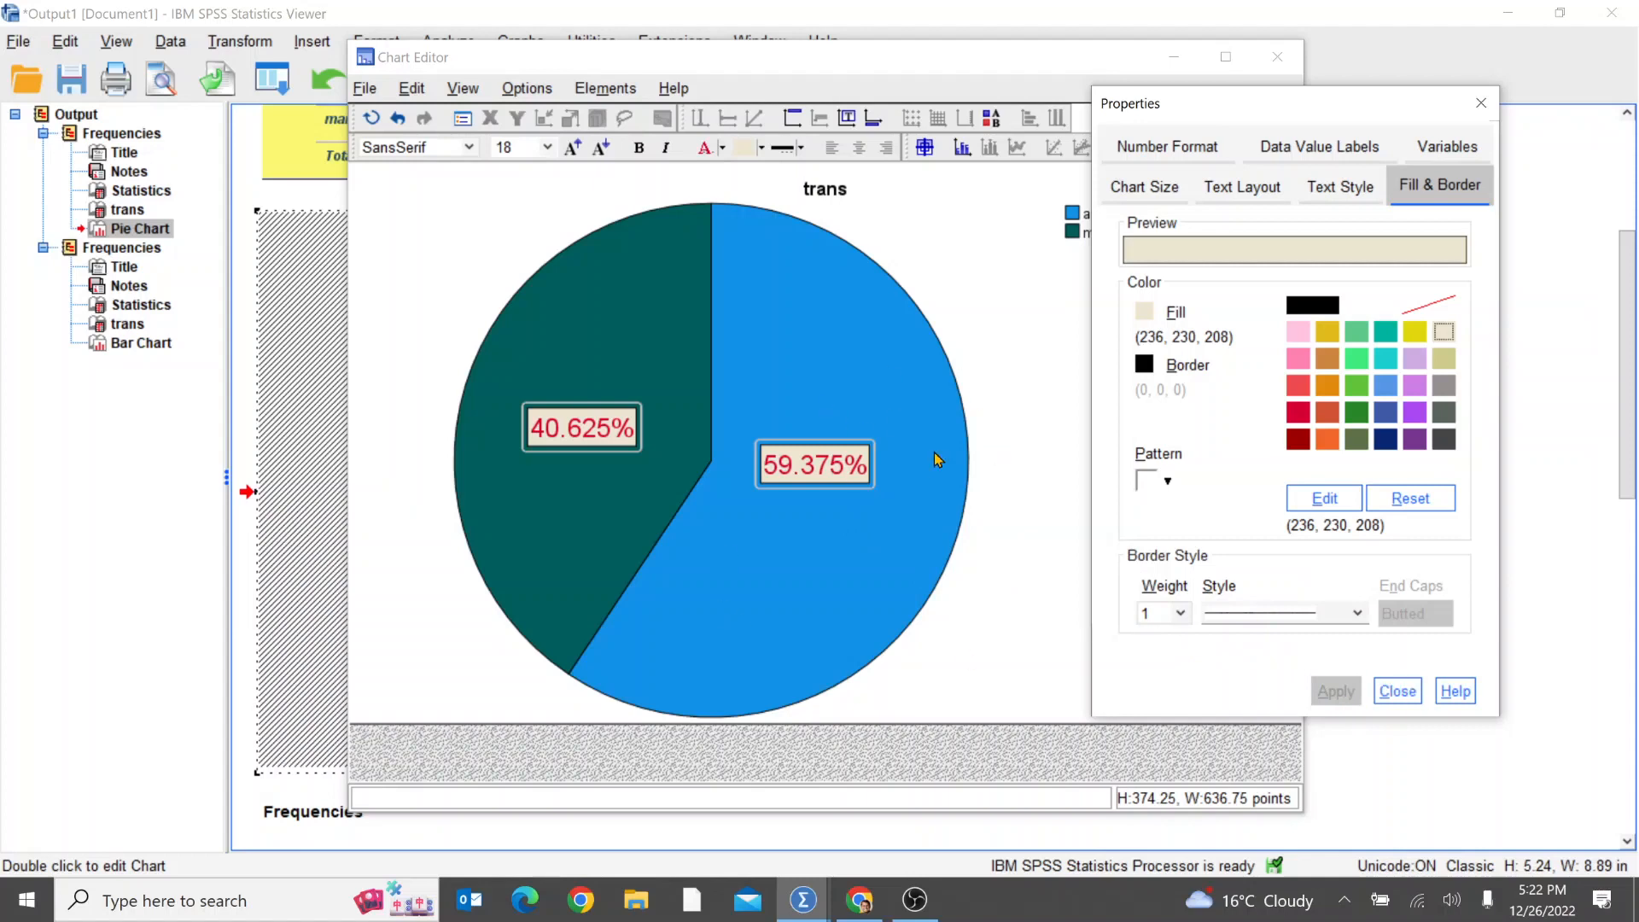
left_click(1397, 691)
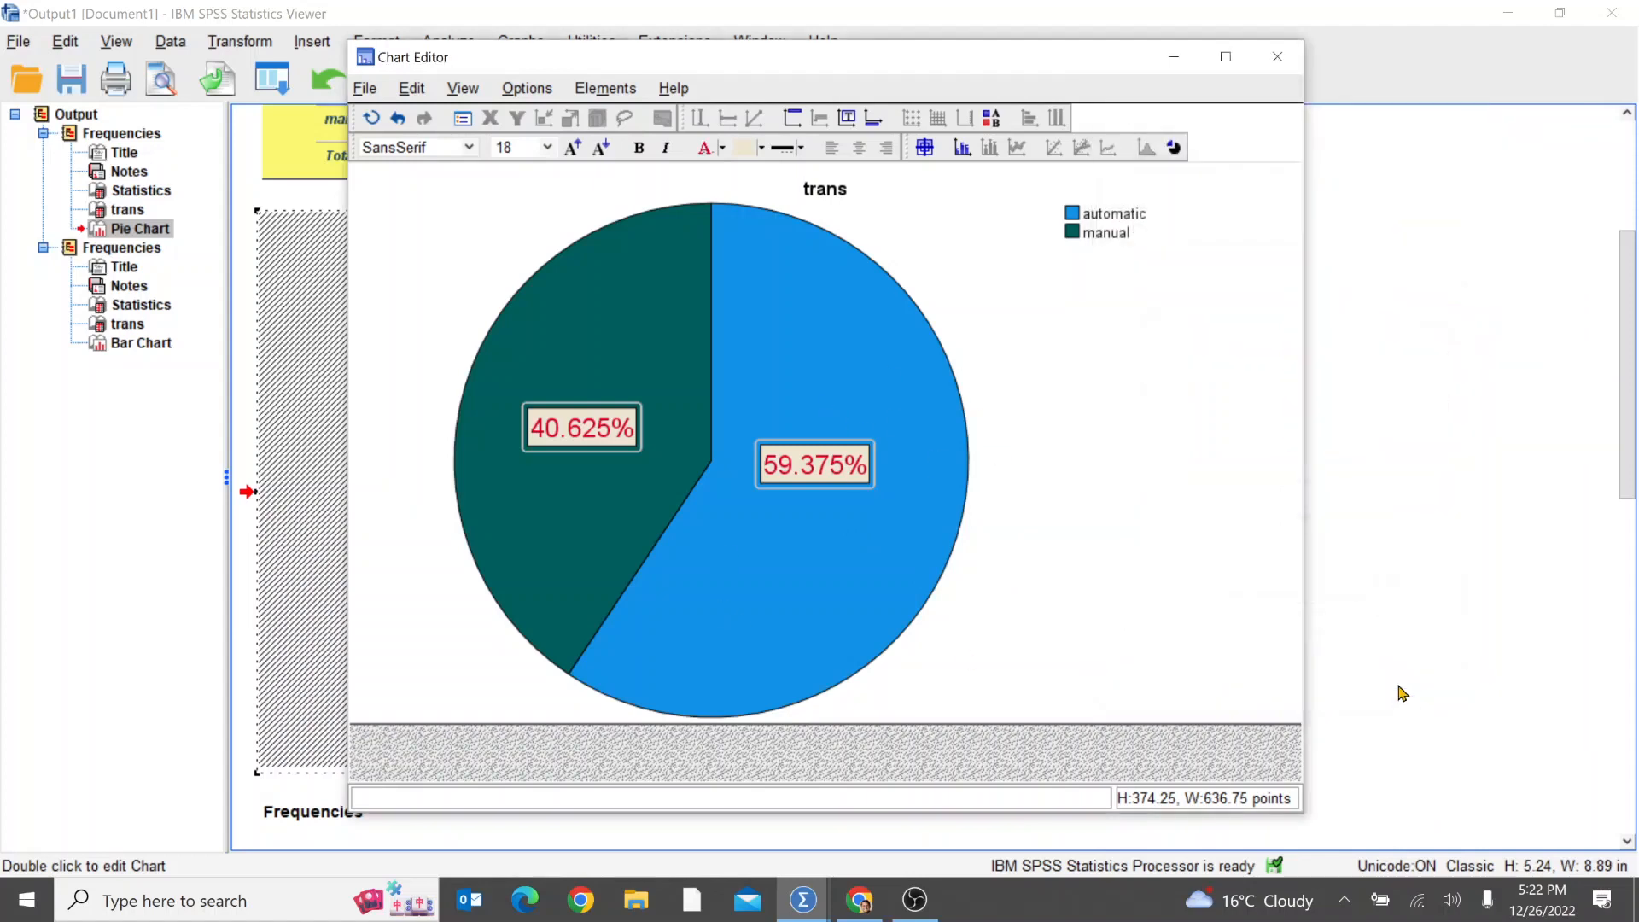
left_click(1276, 57)
left_click(1326, 777)
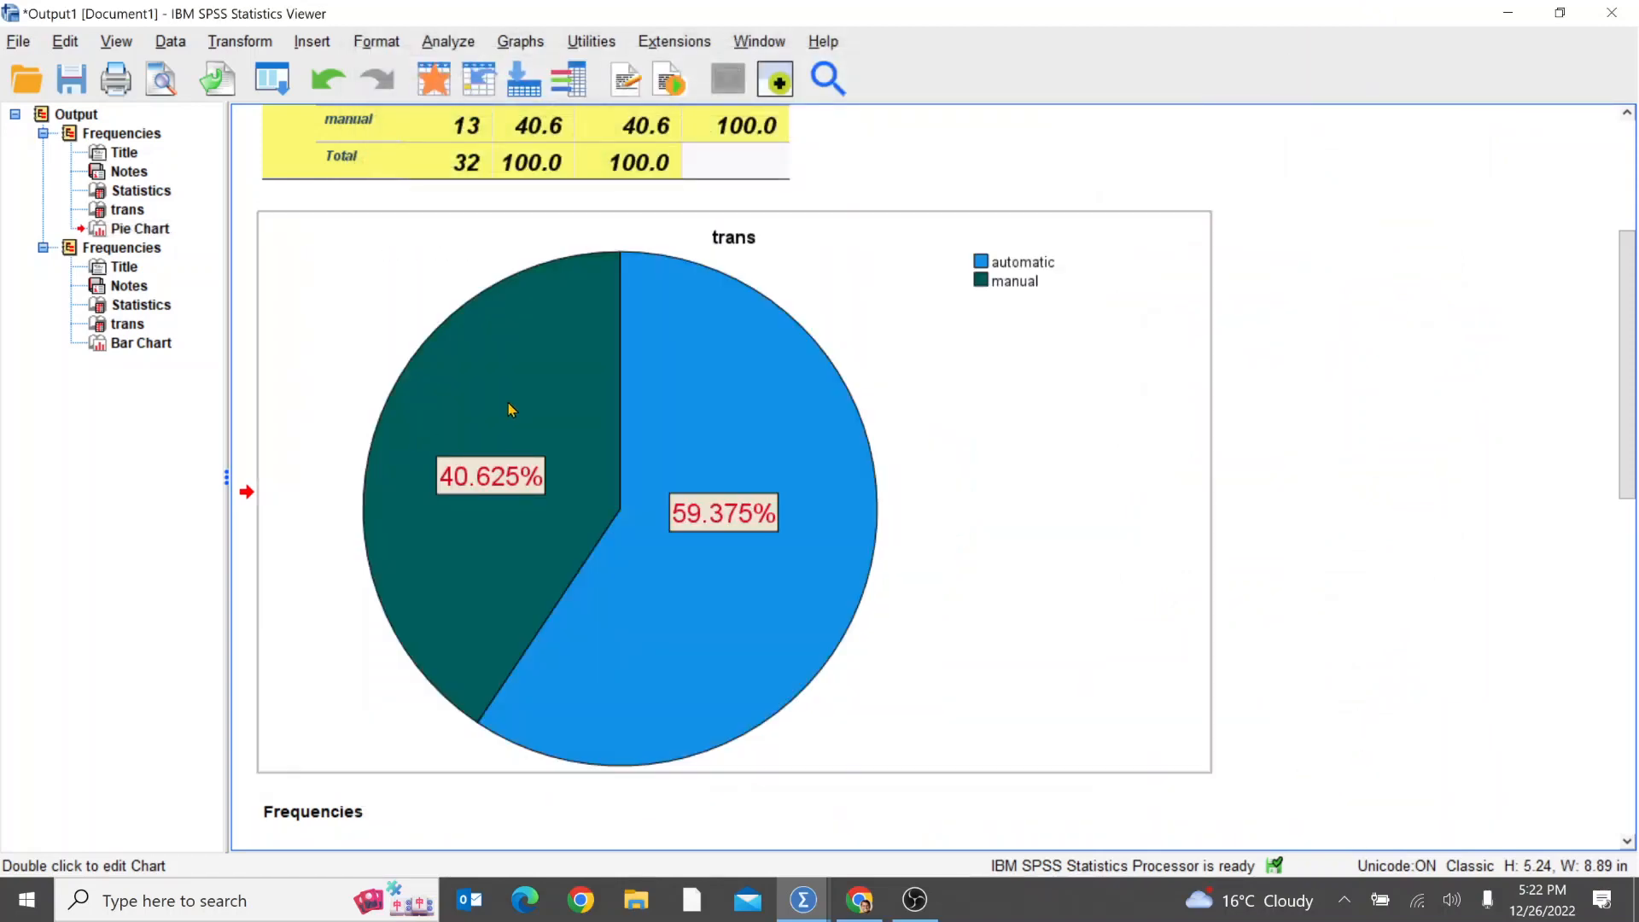
Step: Open the trans bar chart for editing to view its editing options, and close the chart editor
scroll(1277, 651, "up", 3)
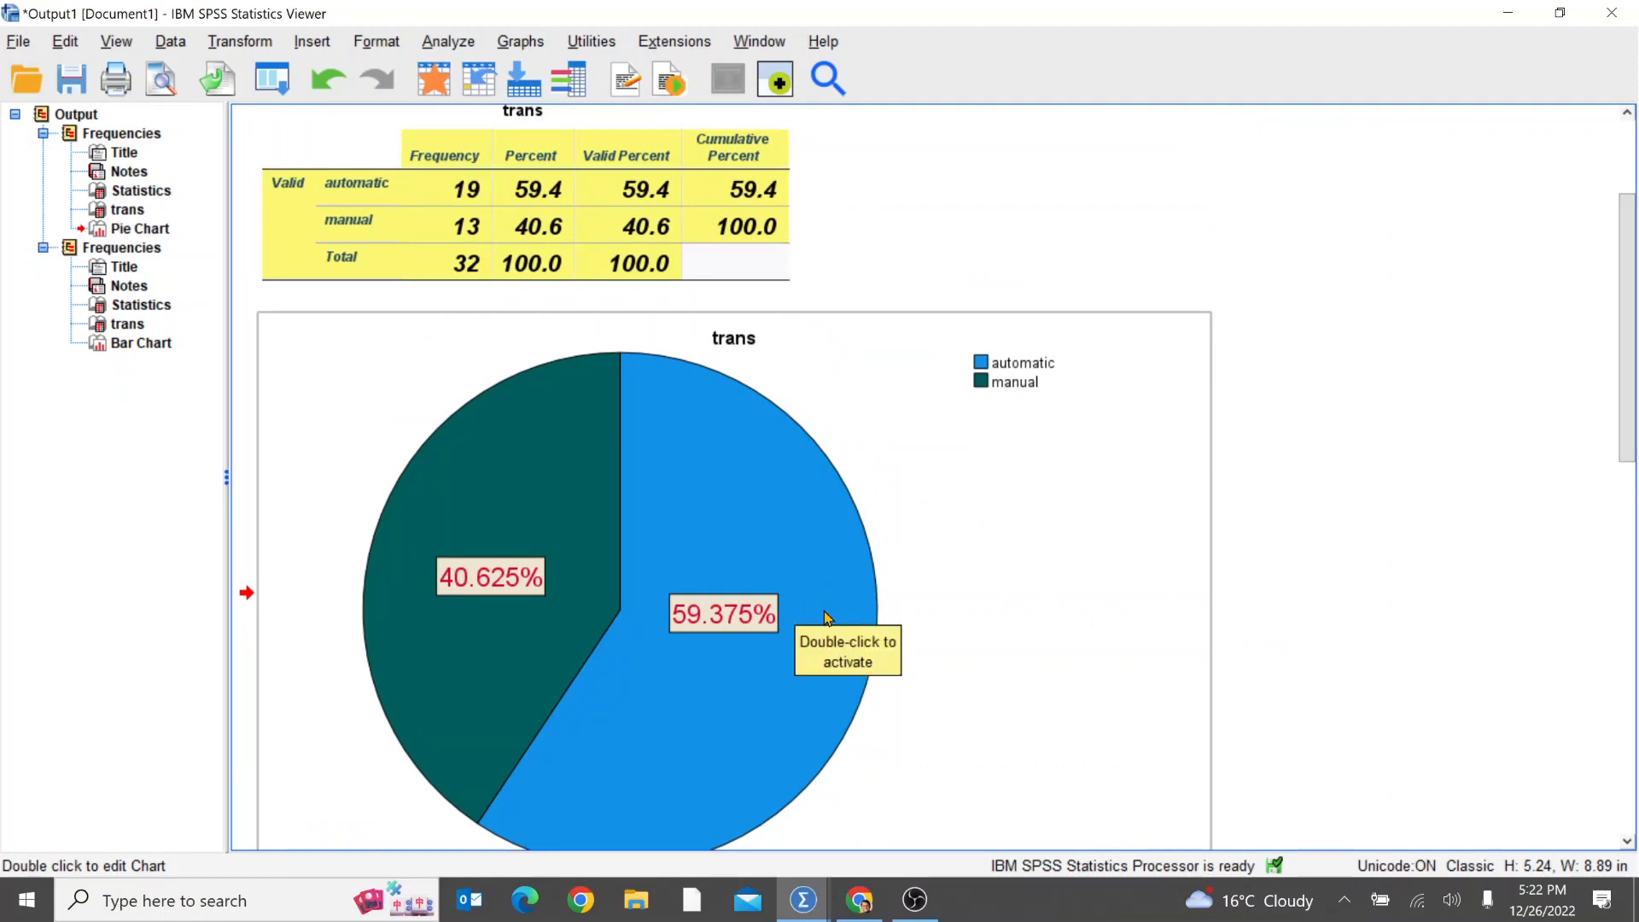
scroll(819, 613, "up", 3)
scroll(1014, 681, "down", 6)
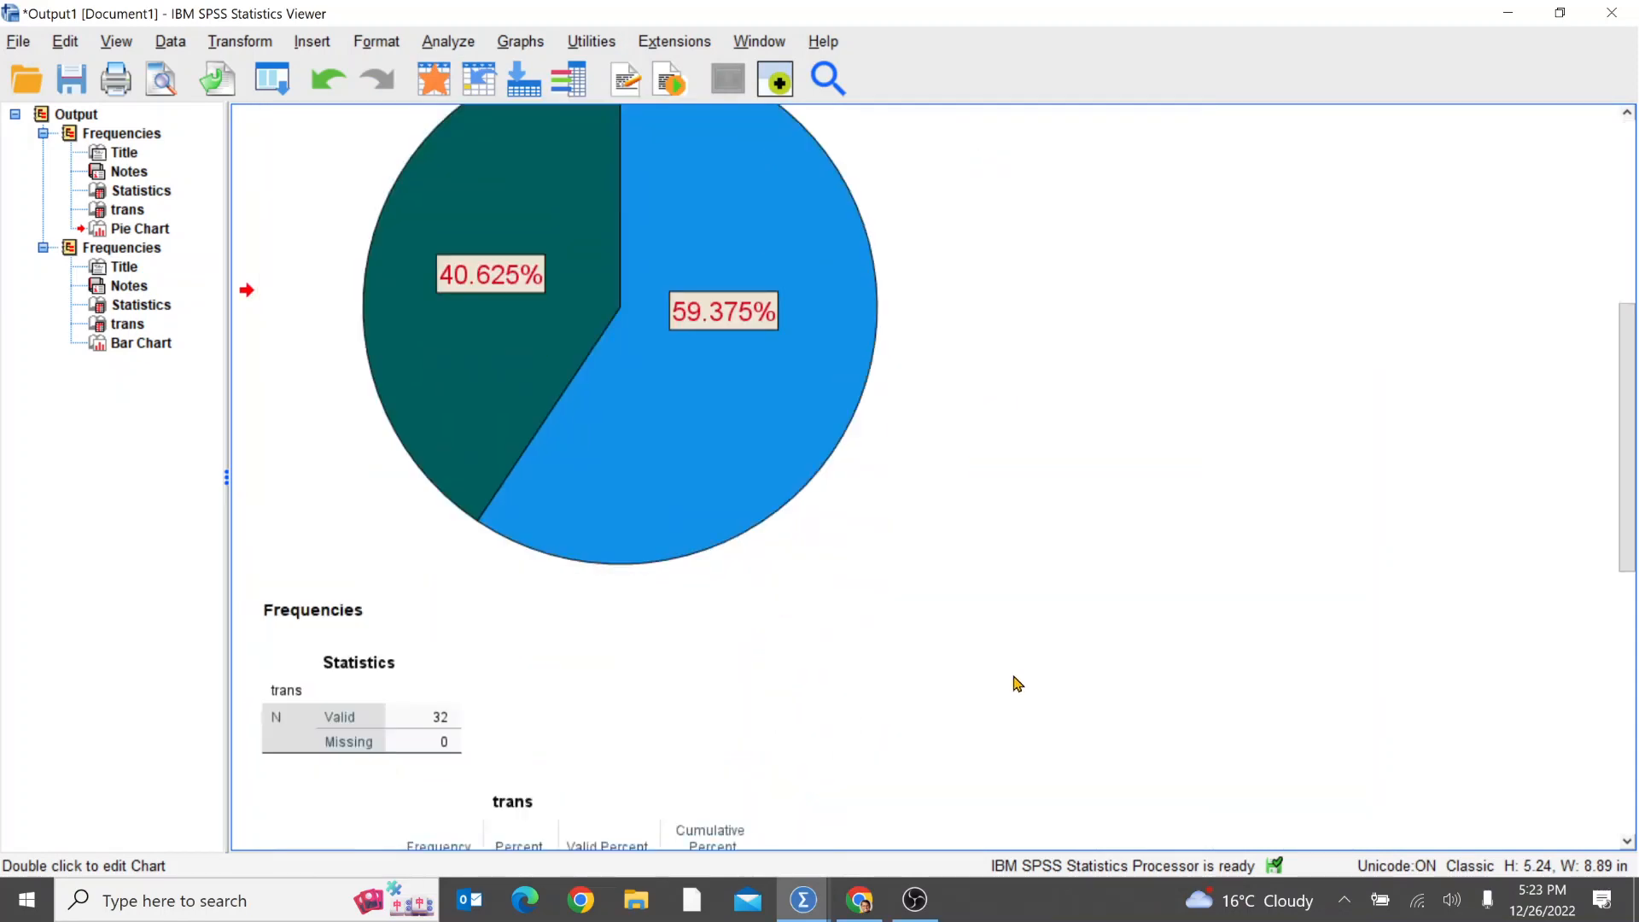
scroll(1016, 683, "down", 8)
left_click(787, 423)
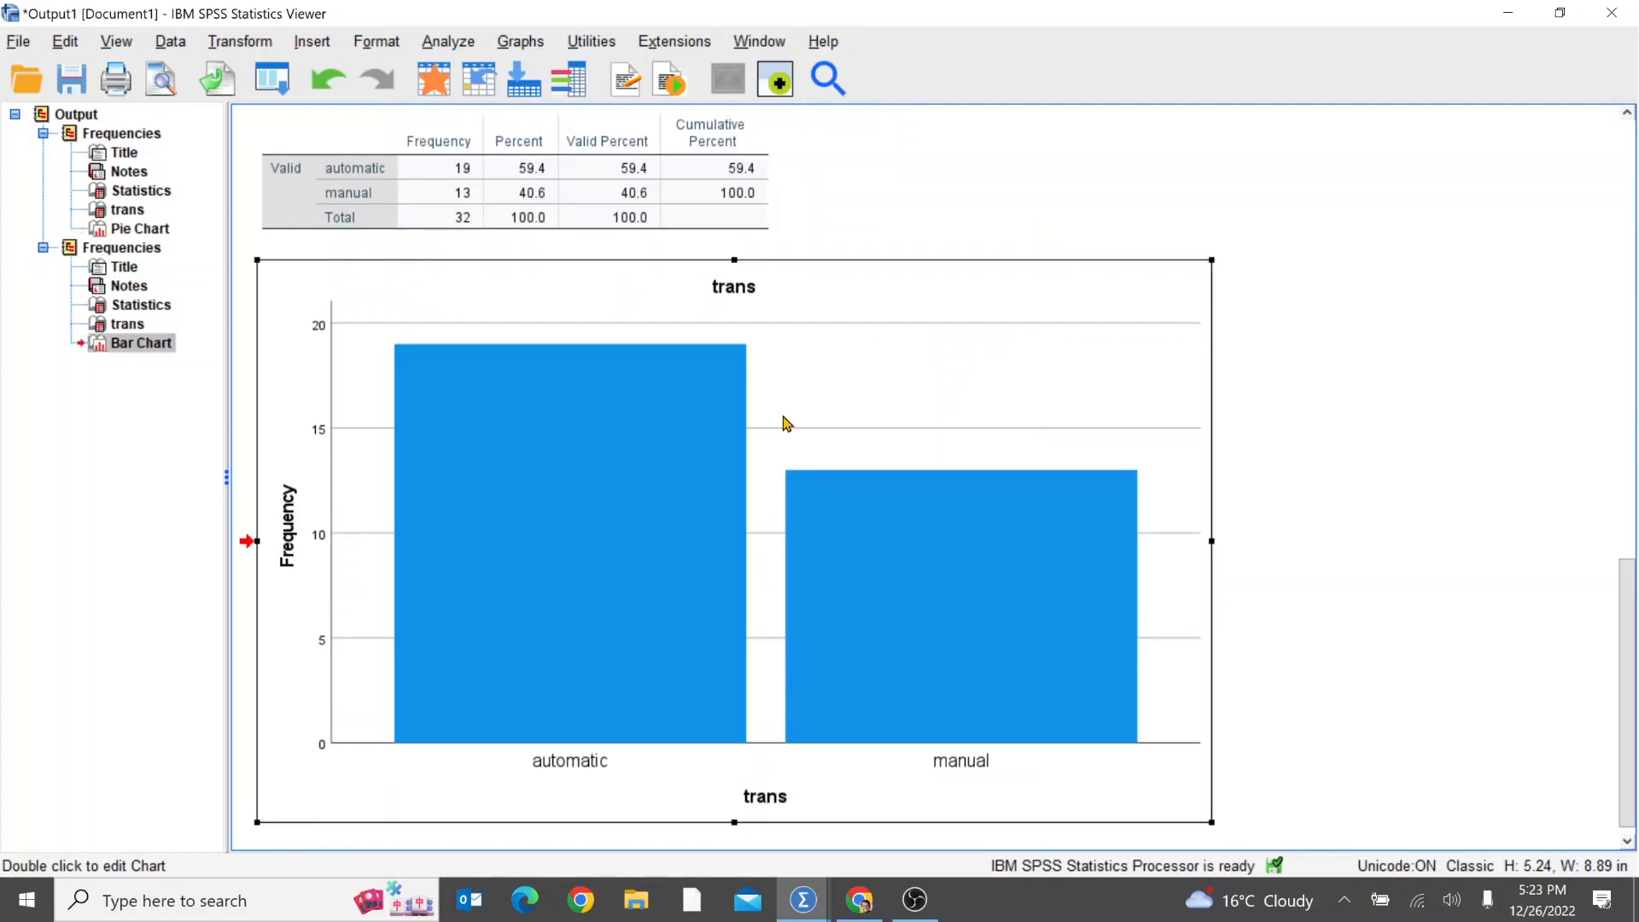
double_click(787, 423)
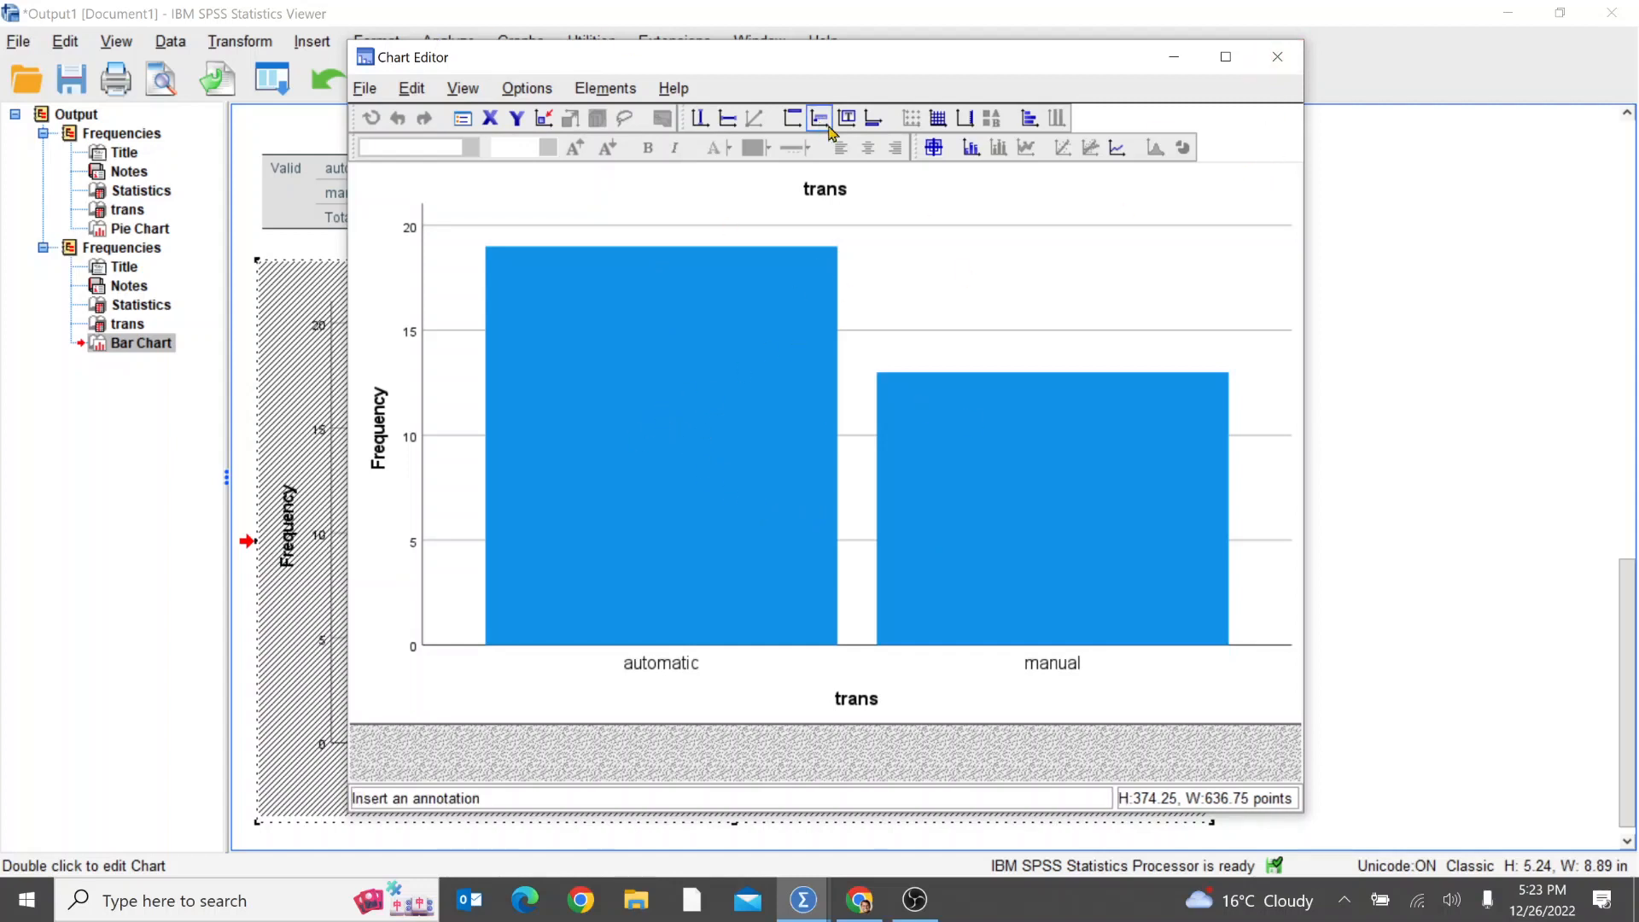
left_click(1274, 60)
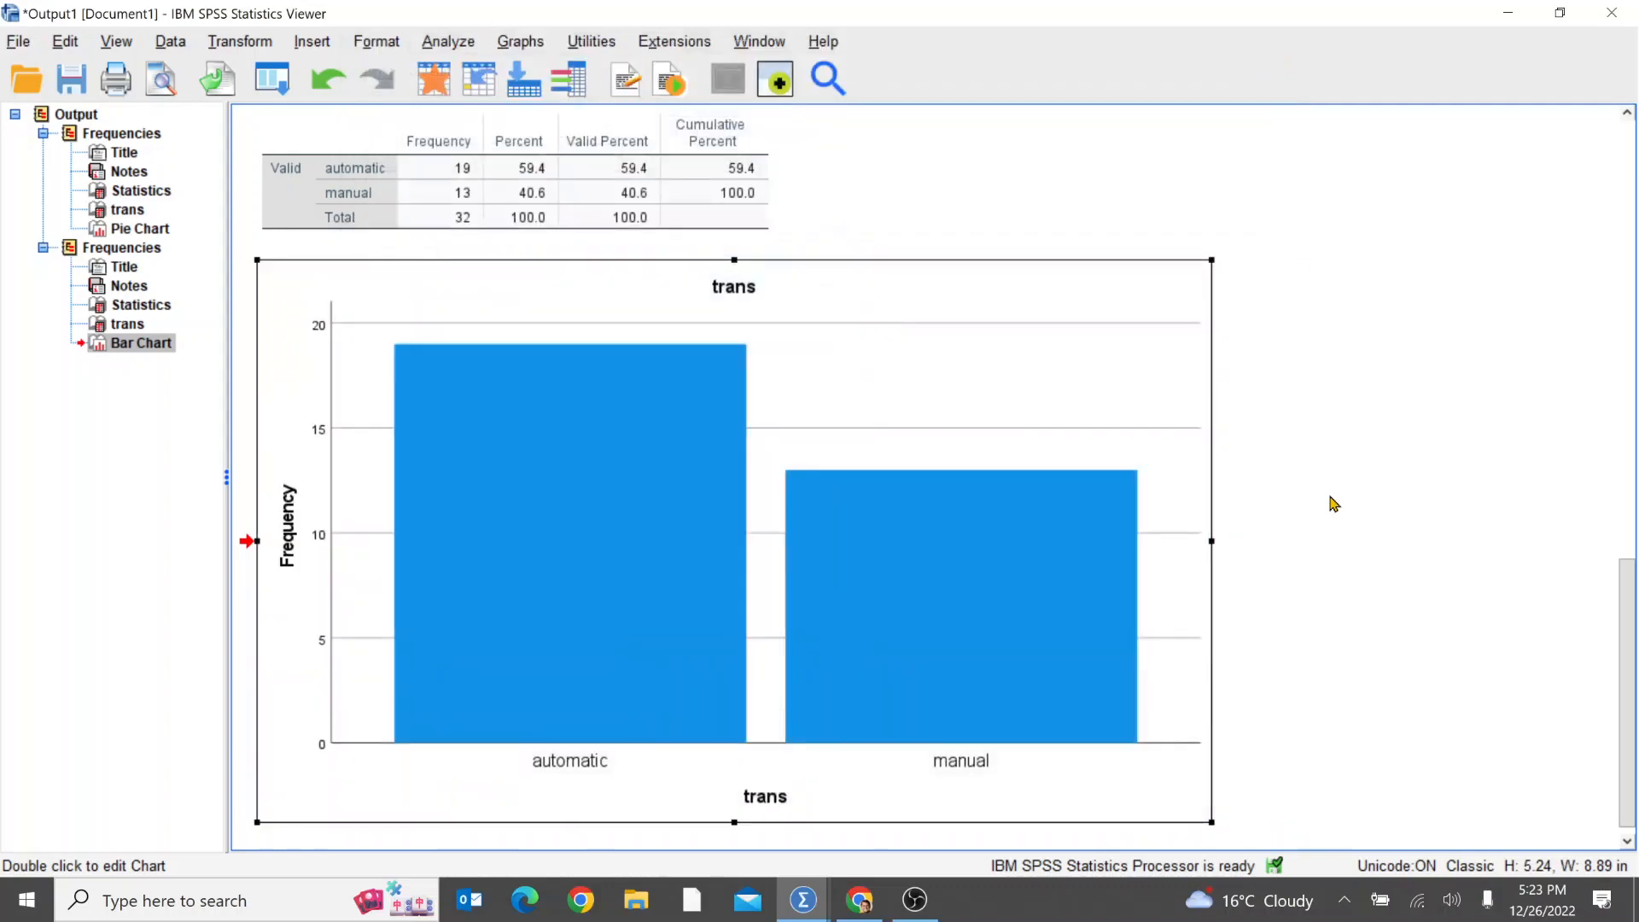
Step: Review the trans frequency tables, the formatted pie chart and the bar chart throughout the output document
left_click(1315, 773)
scroll(1315, 776, "up", 5)
scroll(1315, 775, "up", 10)
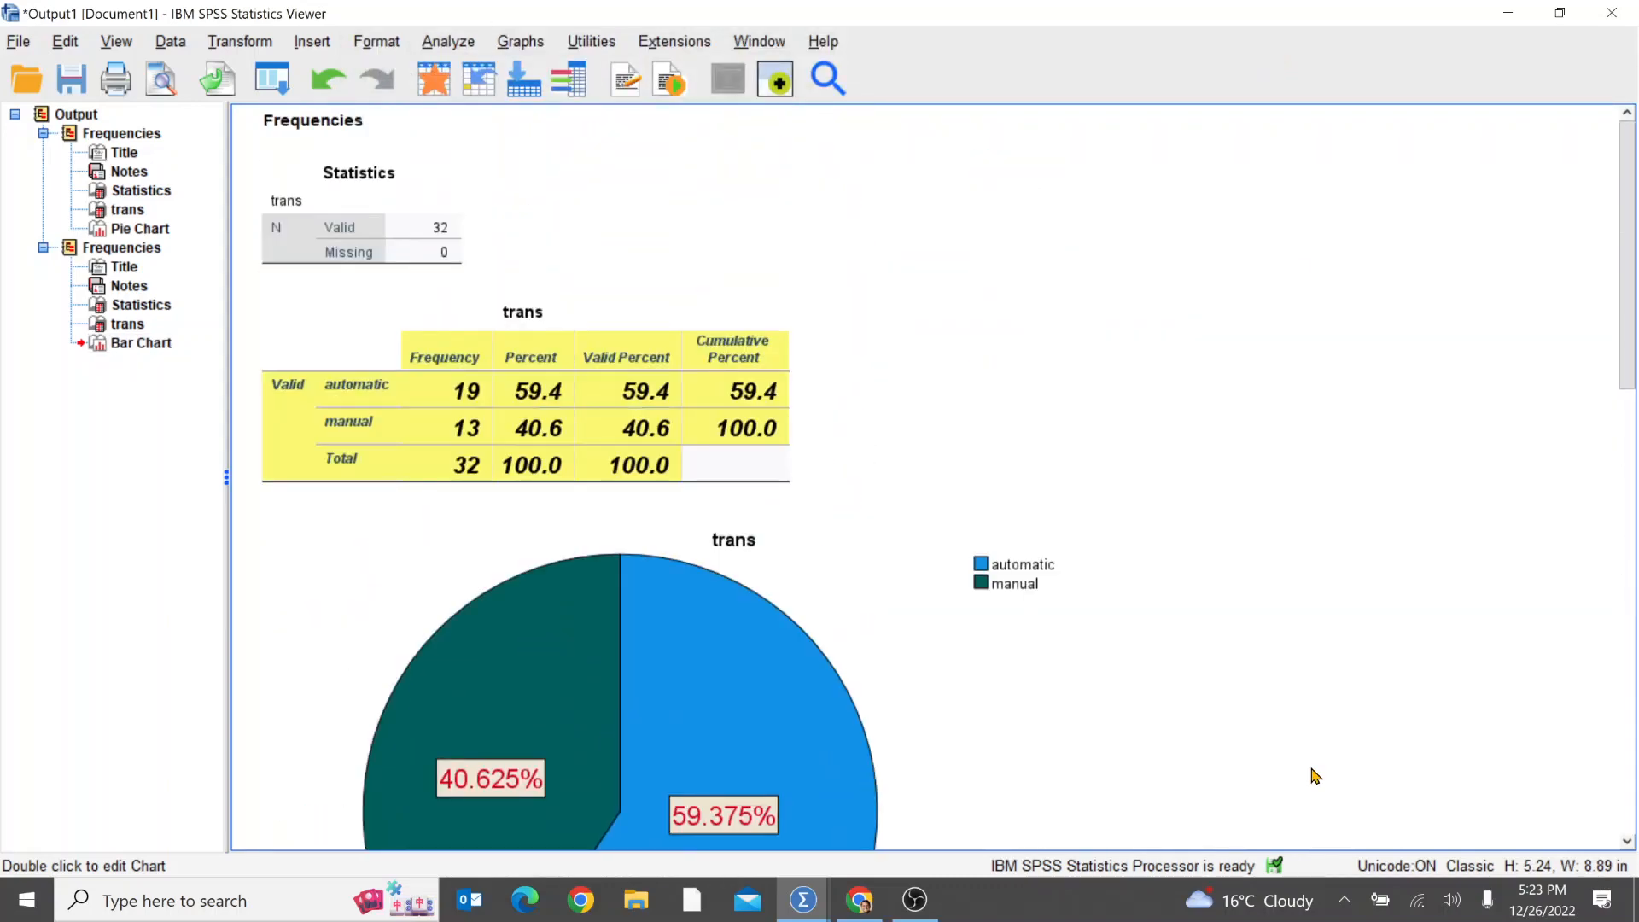
left_click(537, 478)
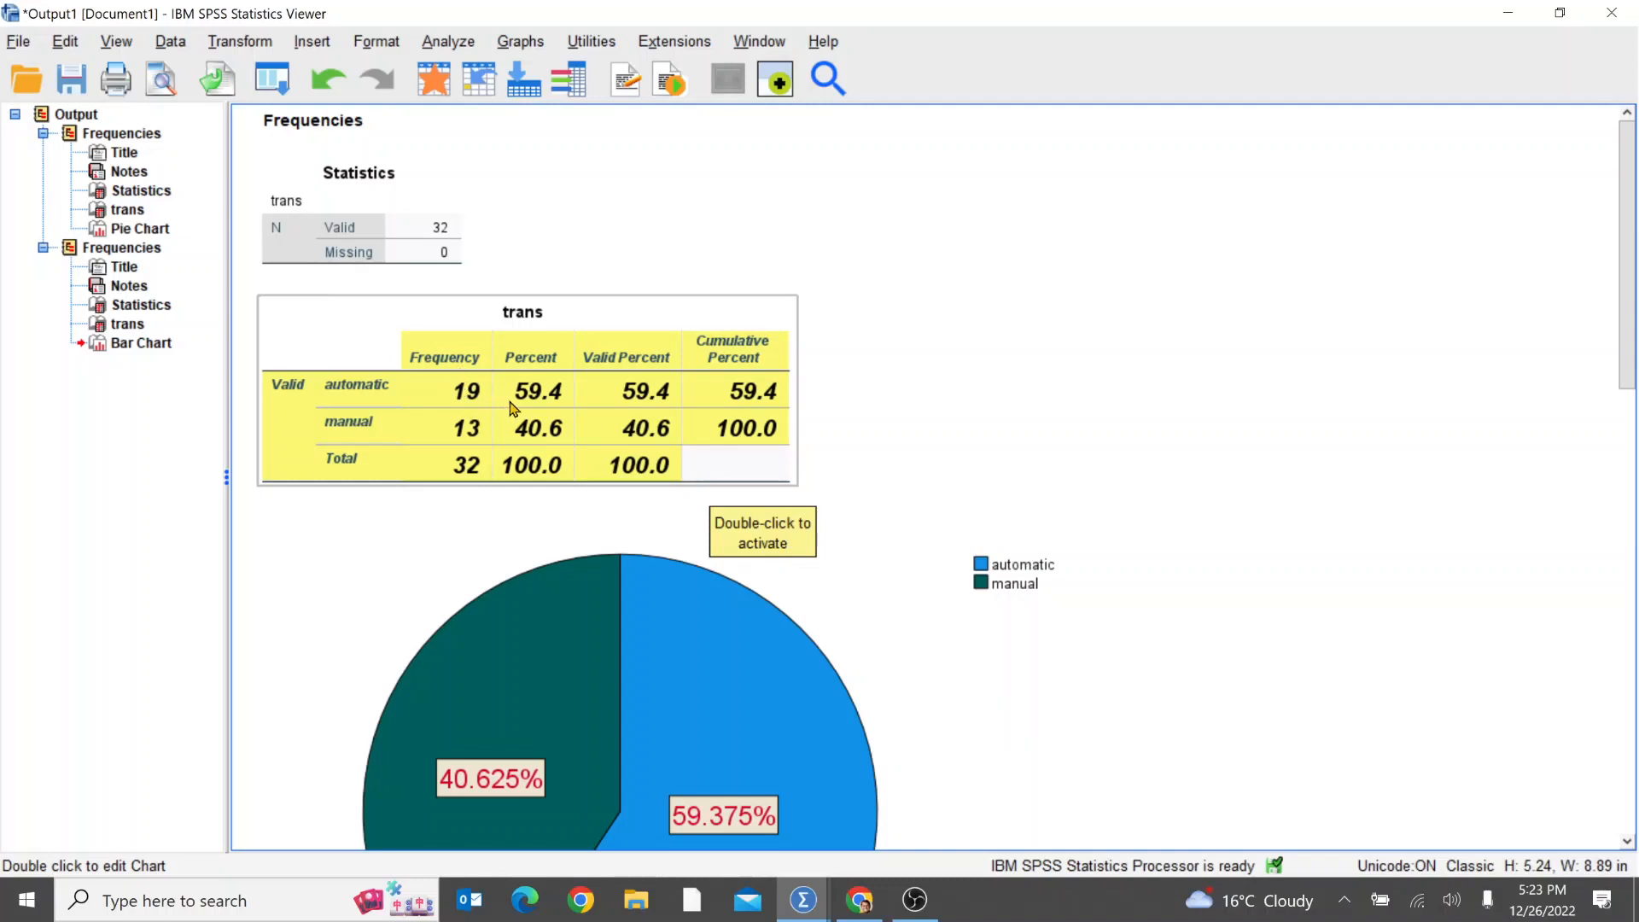
scroll(1051, 584, "down", 3)
scroll(1051, 584, "down", 2)
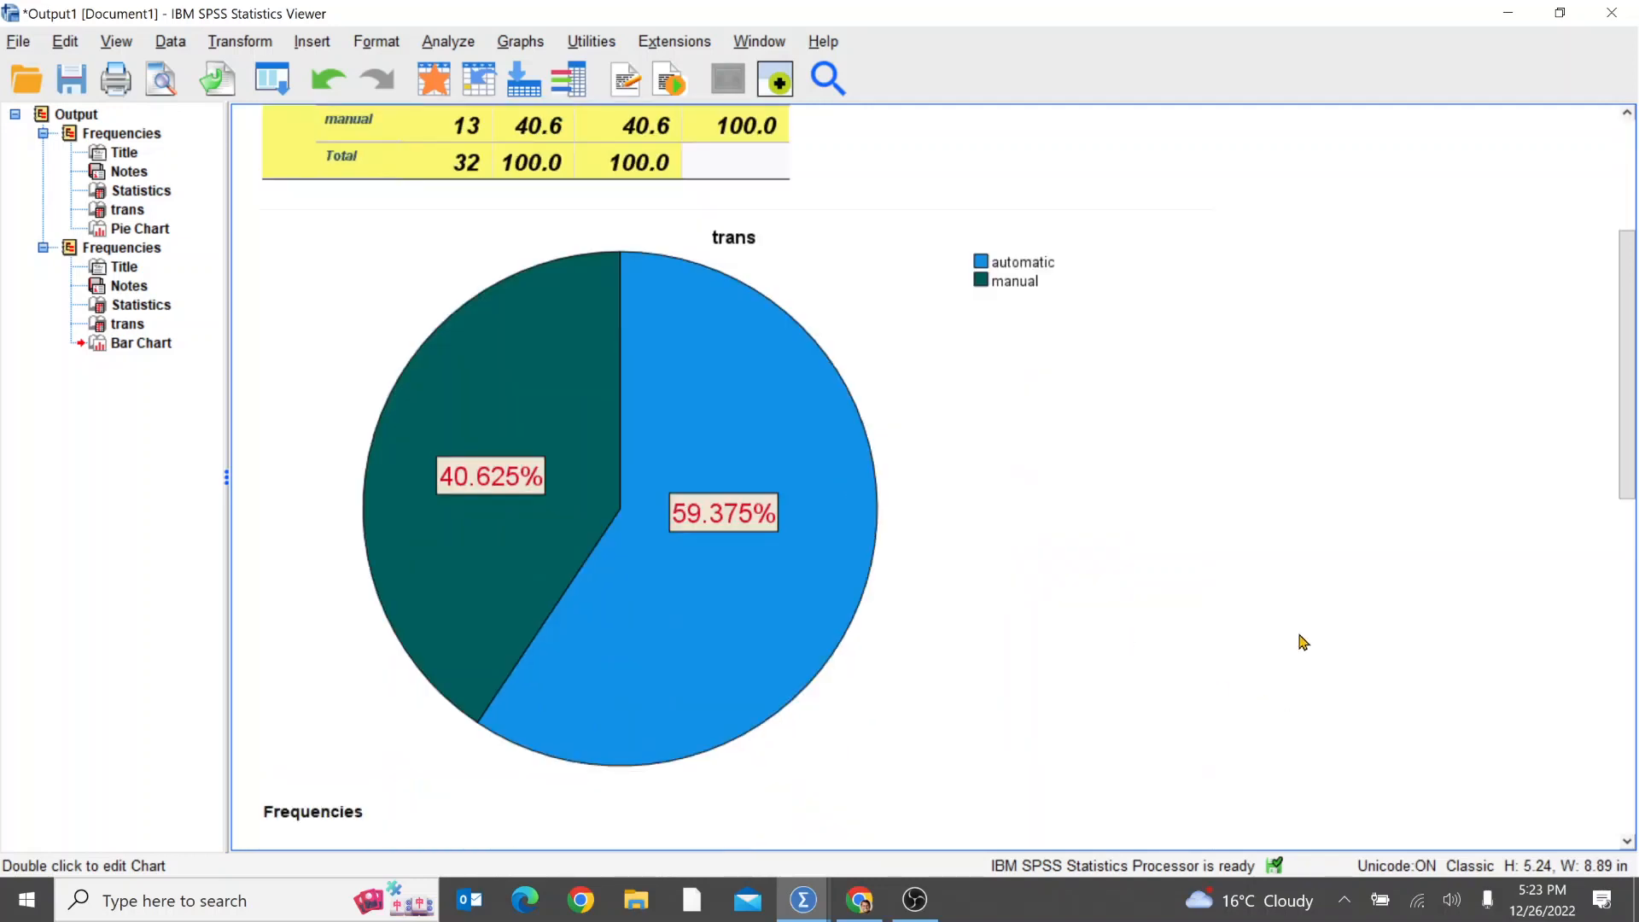
scroll(869, 636, "down", 12)
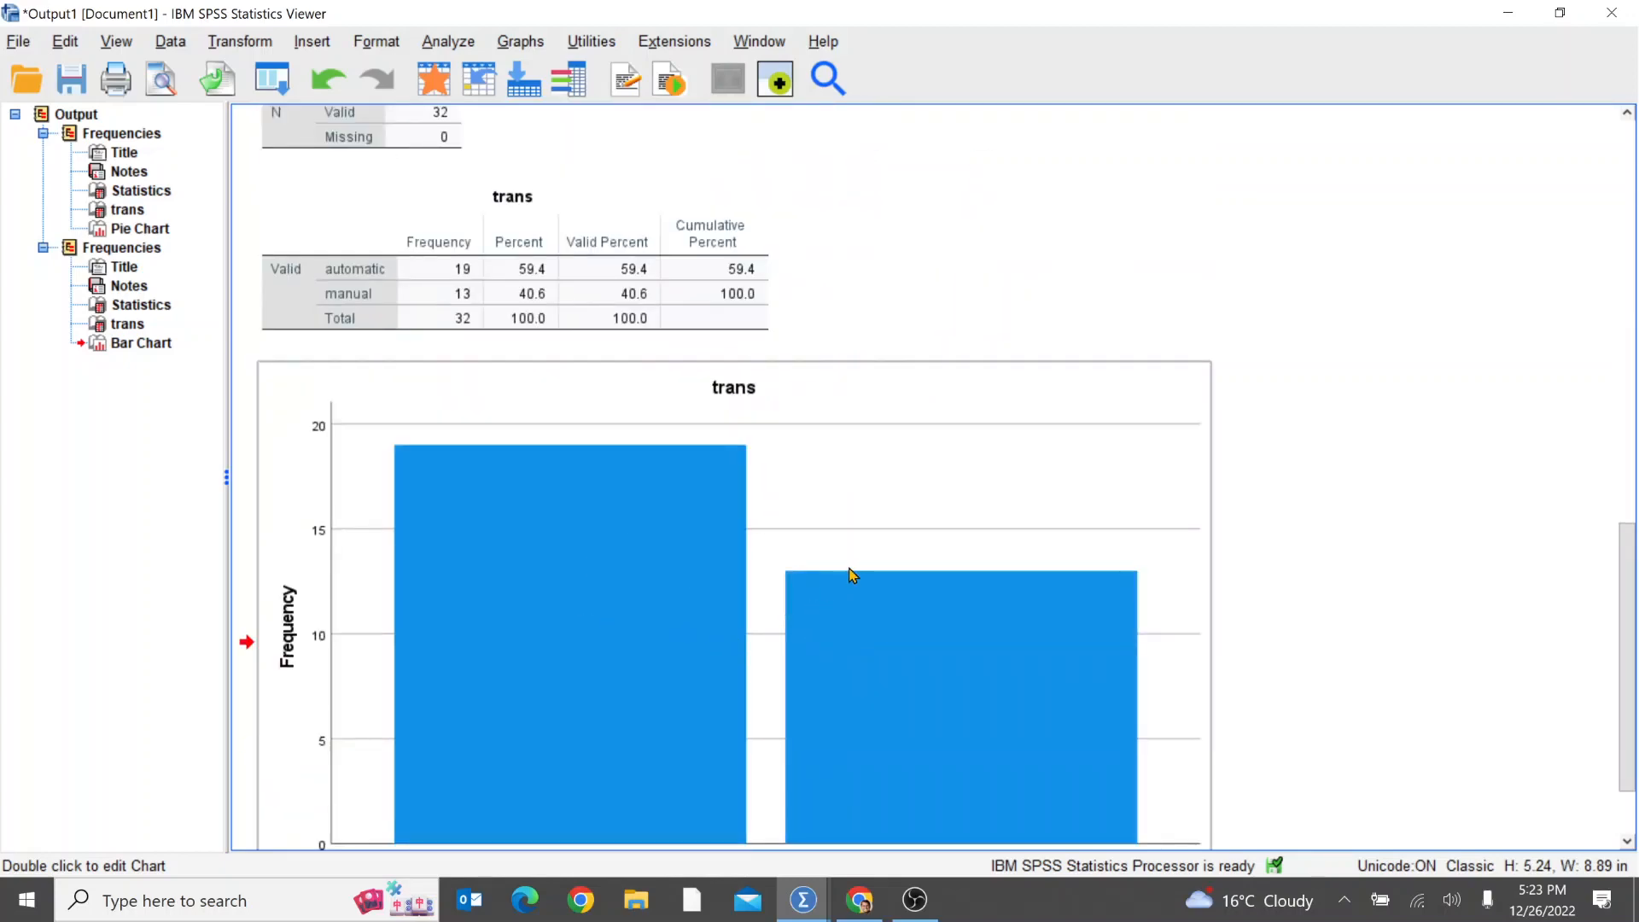
scroll(853, 576, "up", 15)
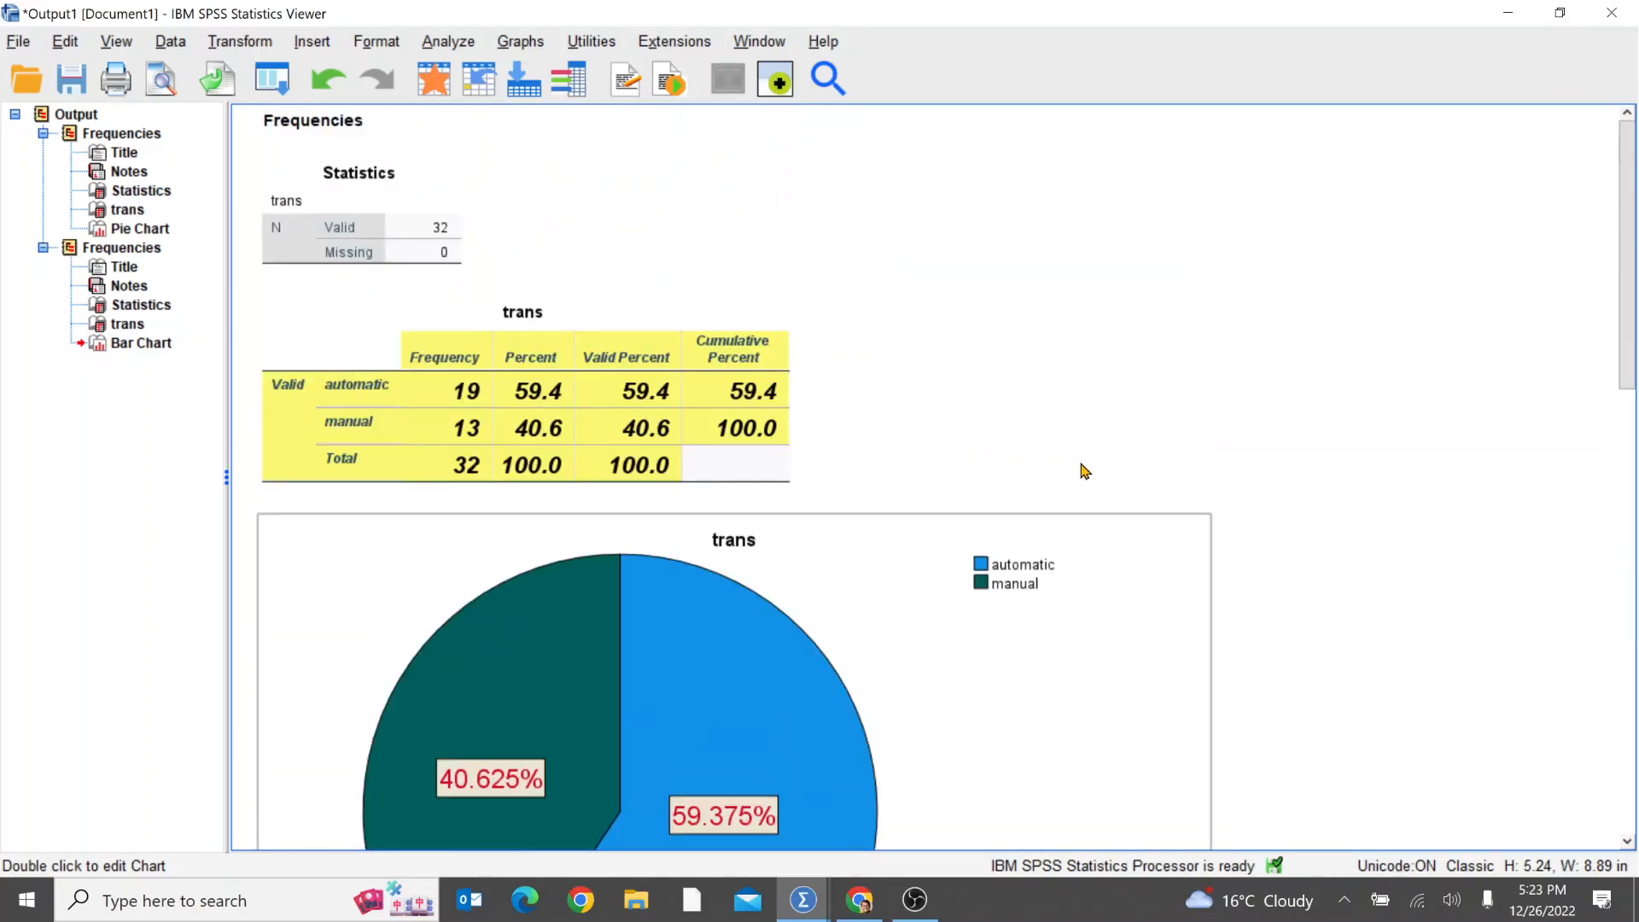
Step: Switch to the SPSS - Analyzing Categorical Data presentation in Chrome to view the Types Of Data diagram
key("alt+Tab")
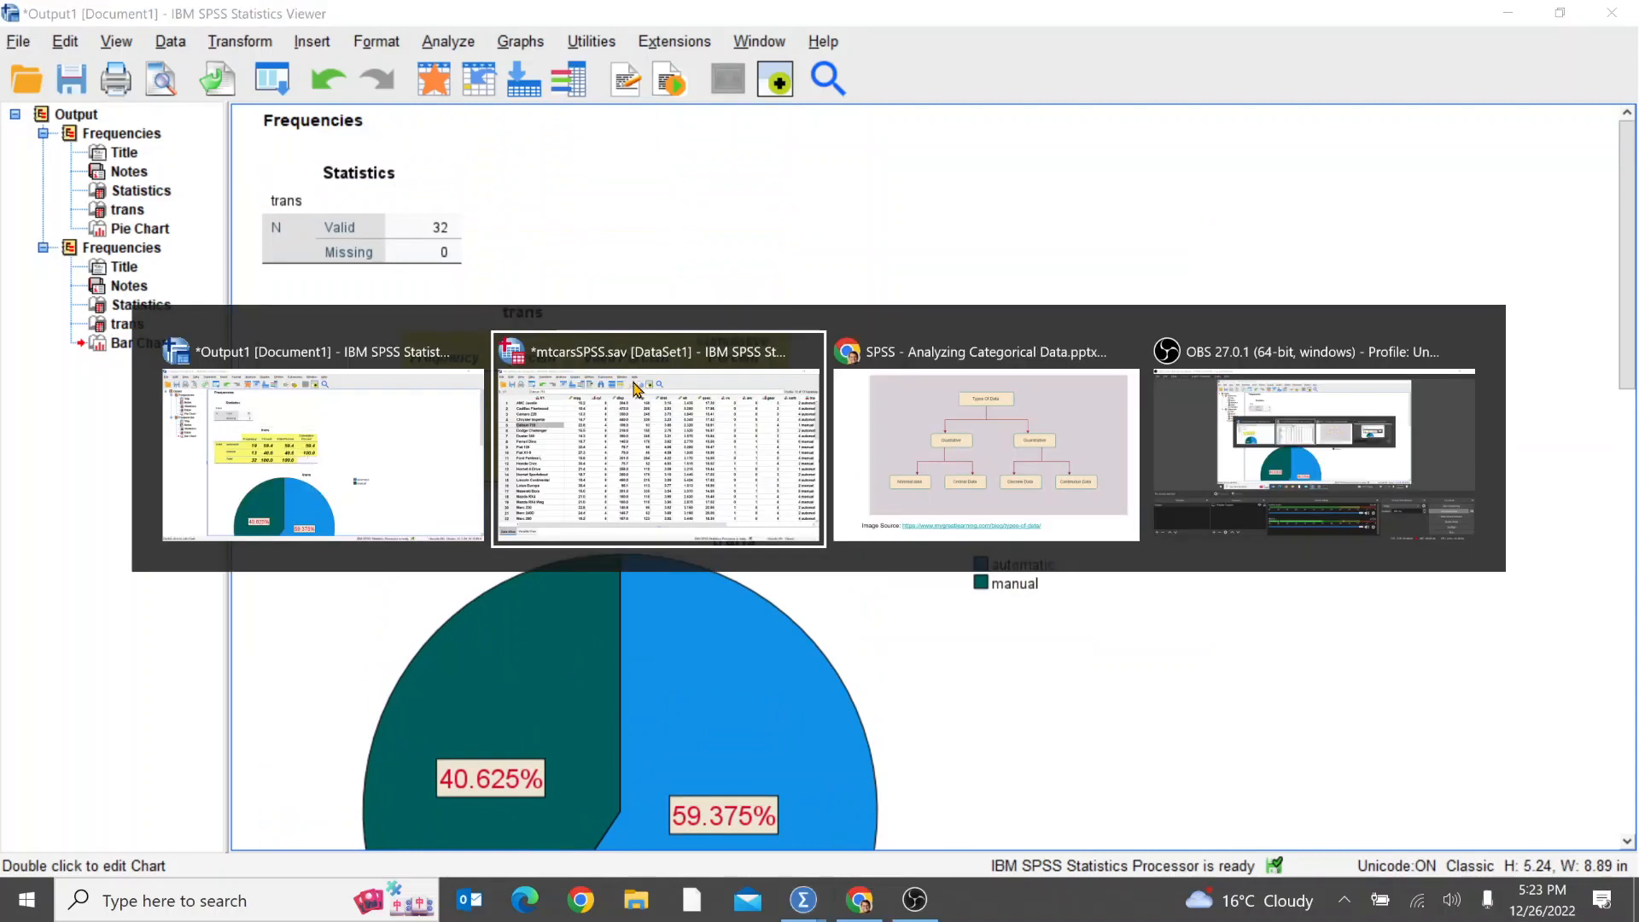
key("alt+Tab")
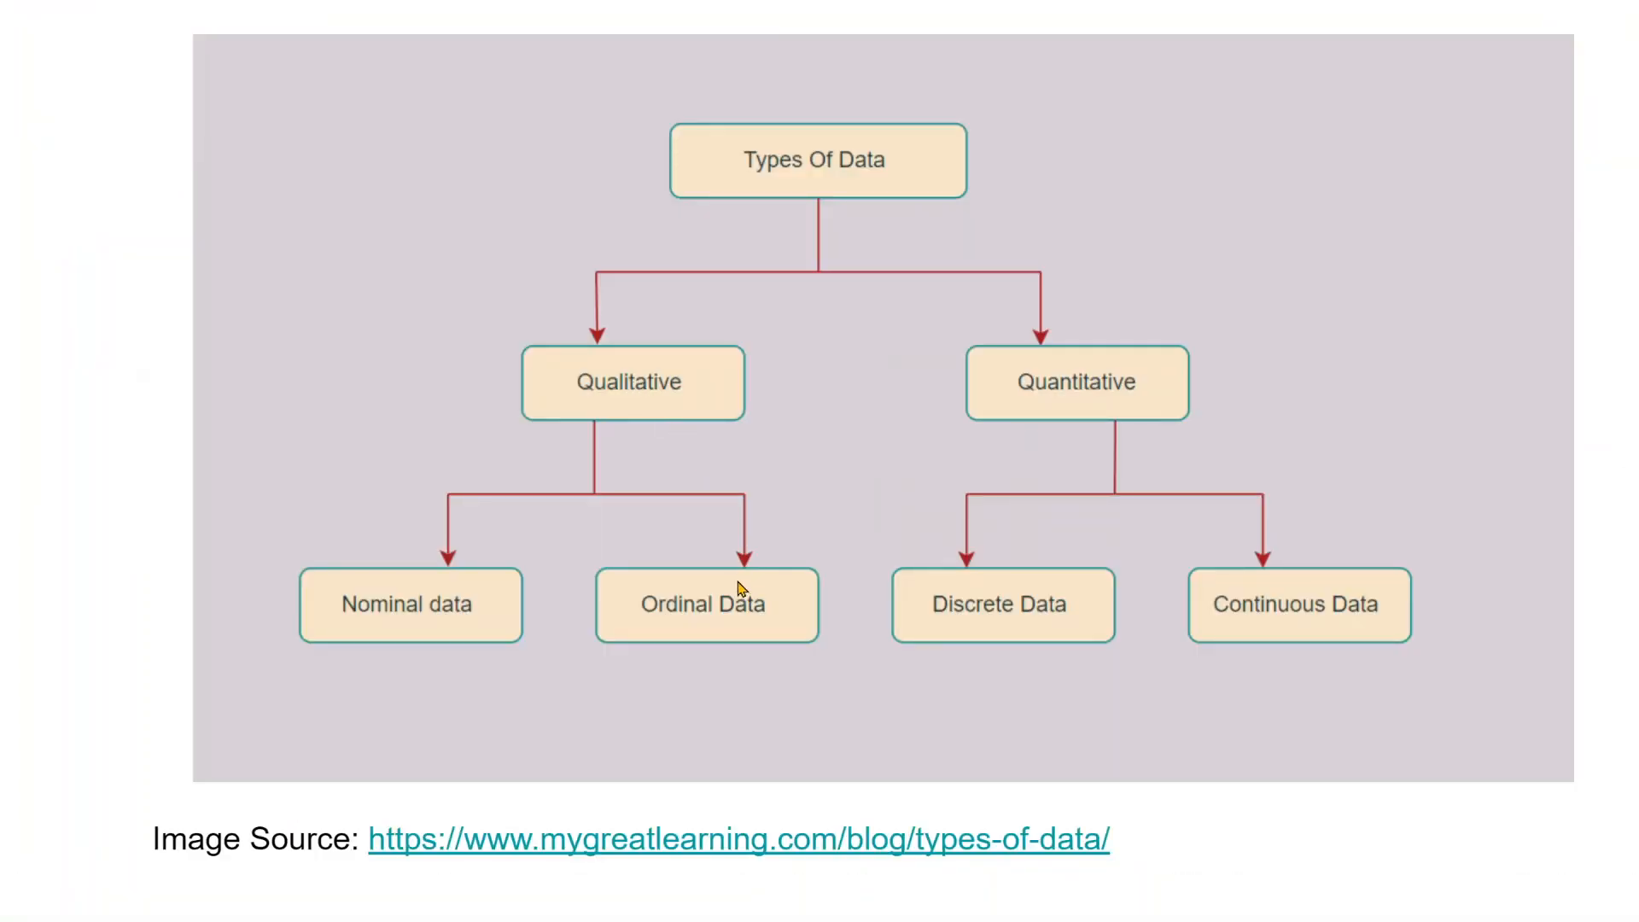